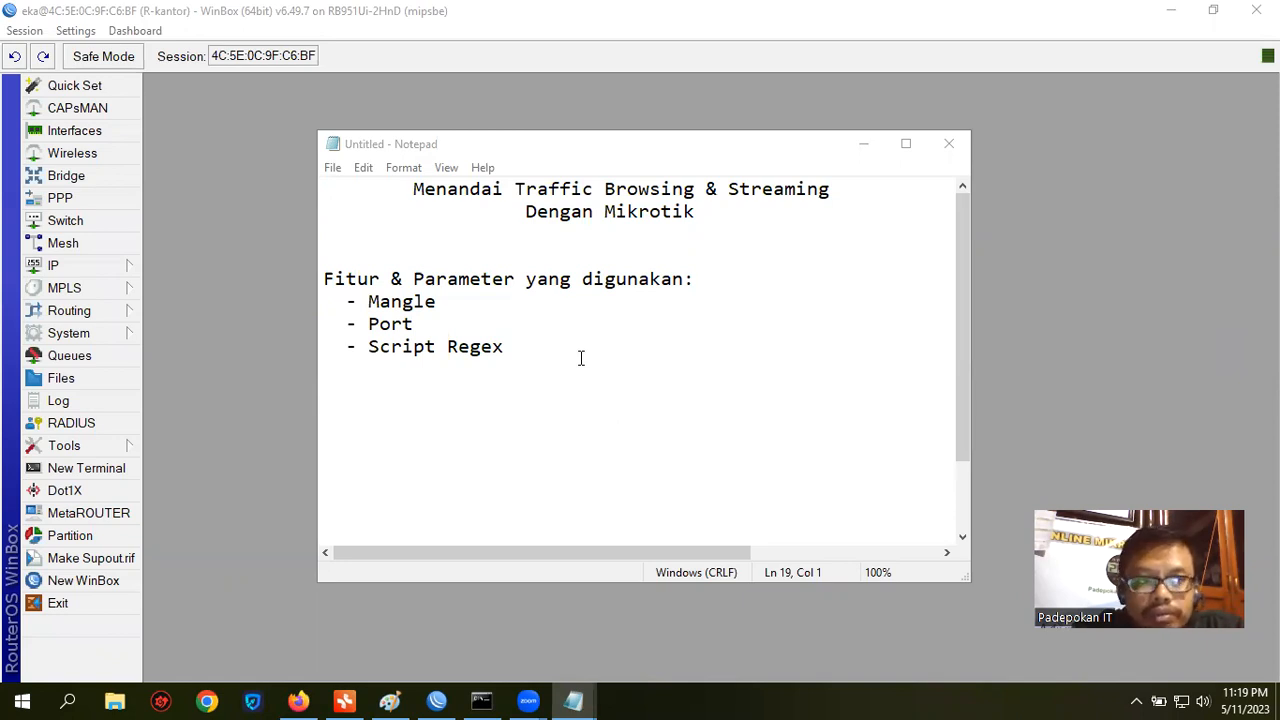
left_click(437, 301)
left_click_drag(437, 301, 368, 301)
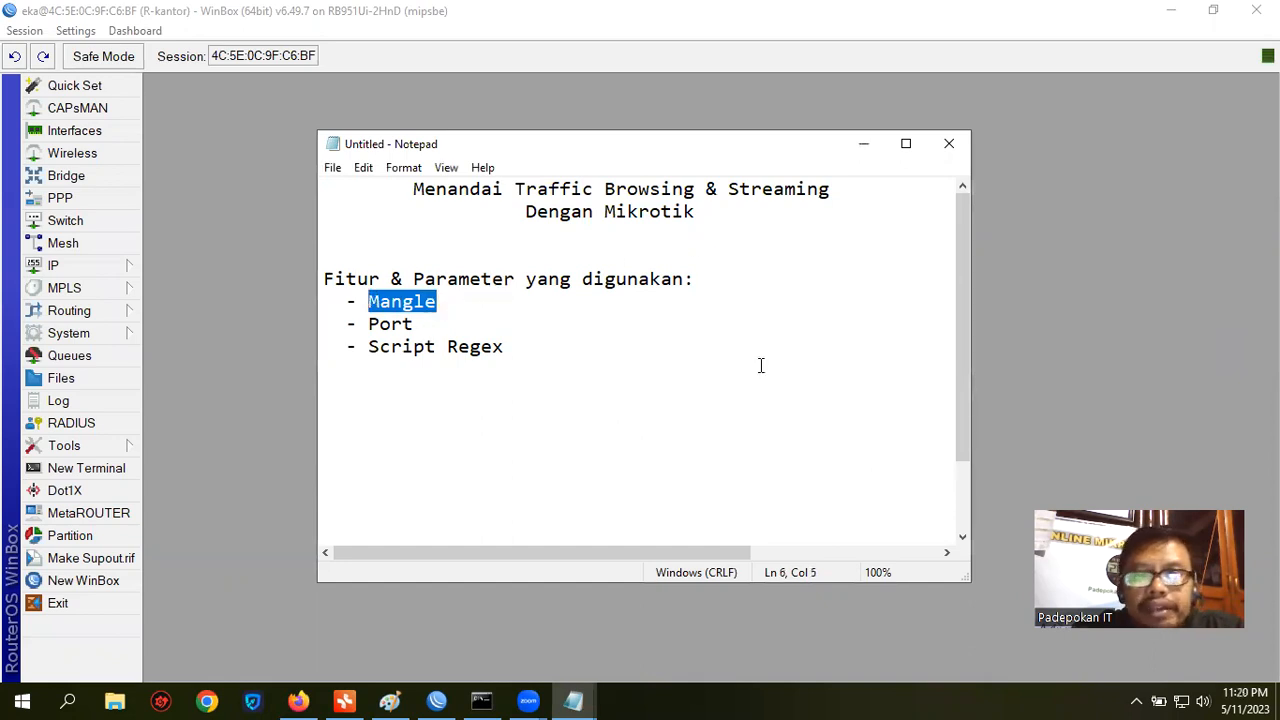
left_click_drag(413, 324, 370, 324)
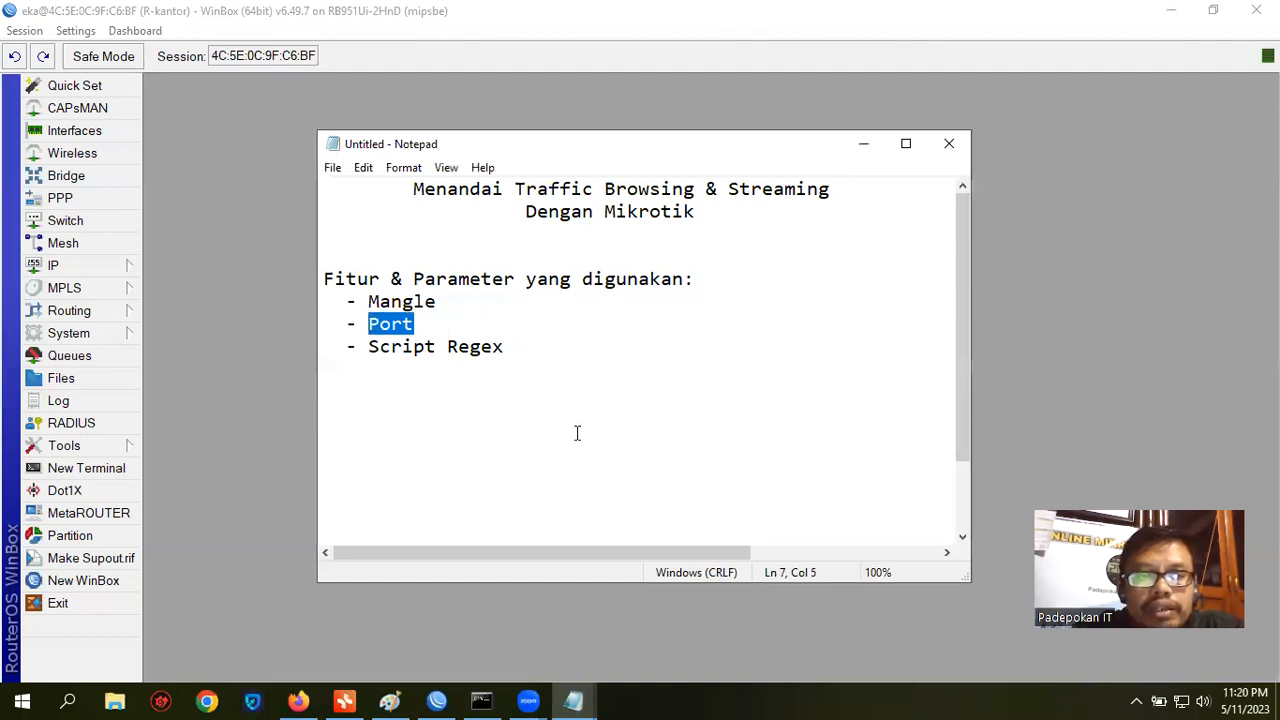
left_click_drag(456, 360, 369, 350)
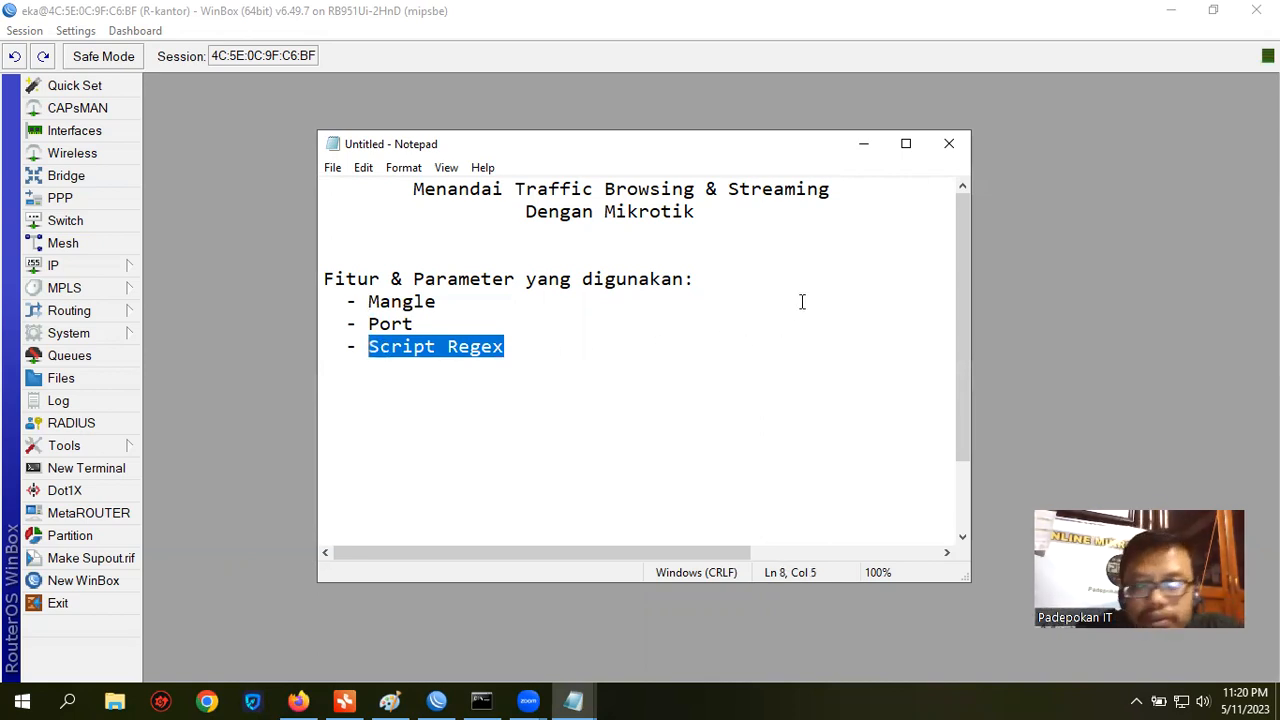
left_click_drag(697, 188, 514, 189)
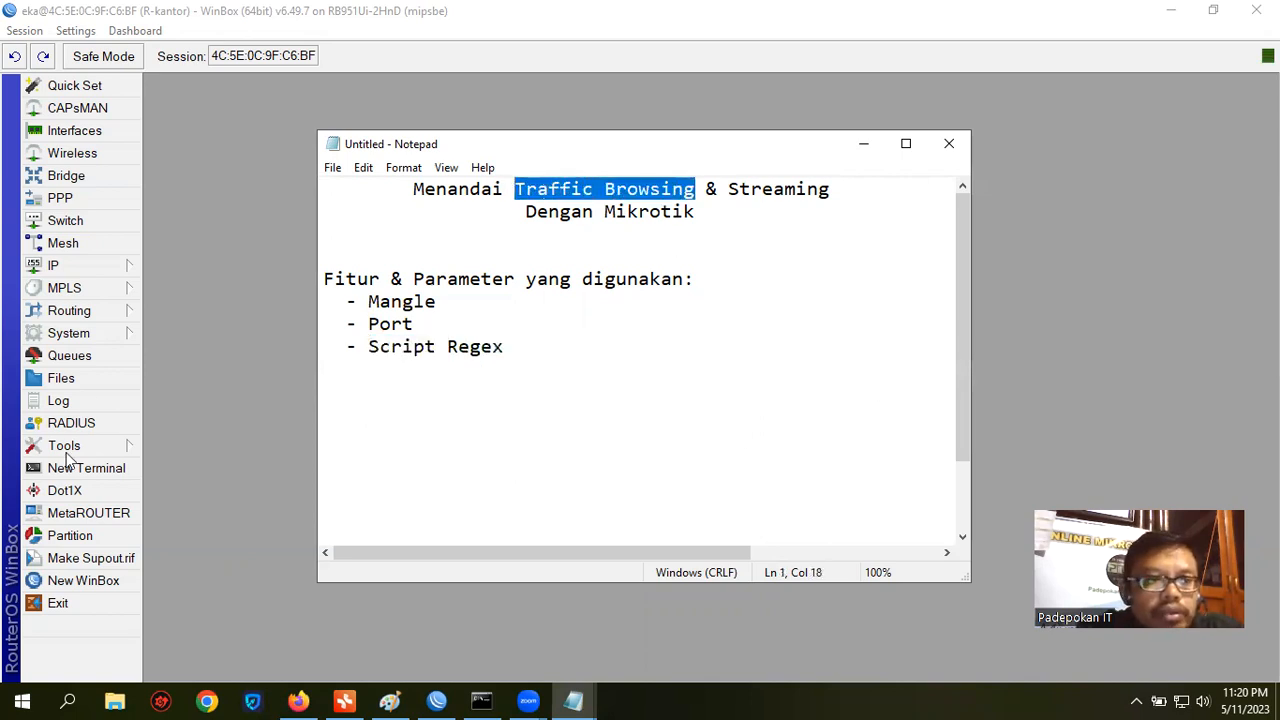
Step: Start a new firewall mangle rule with chain prerouting, protocol 6 (tcp) and destination ports 80,443
left_click(56, 266)
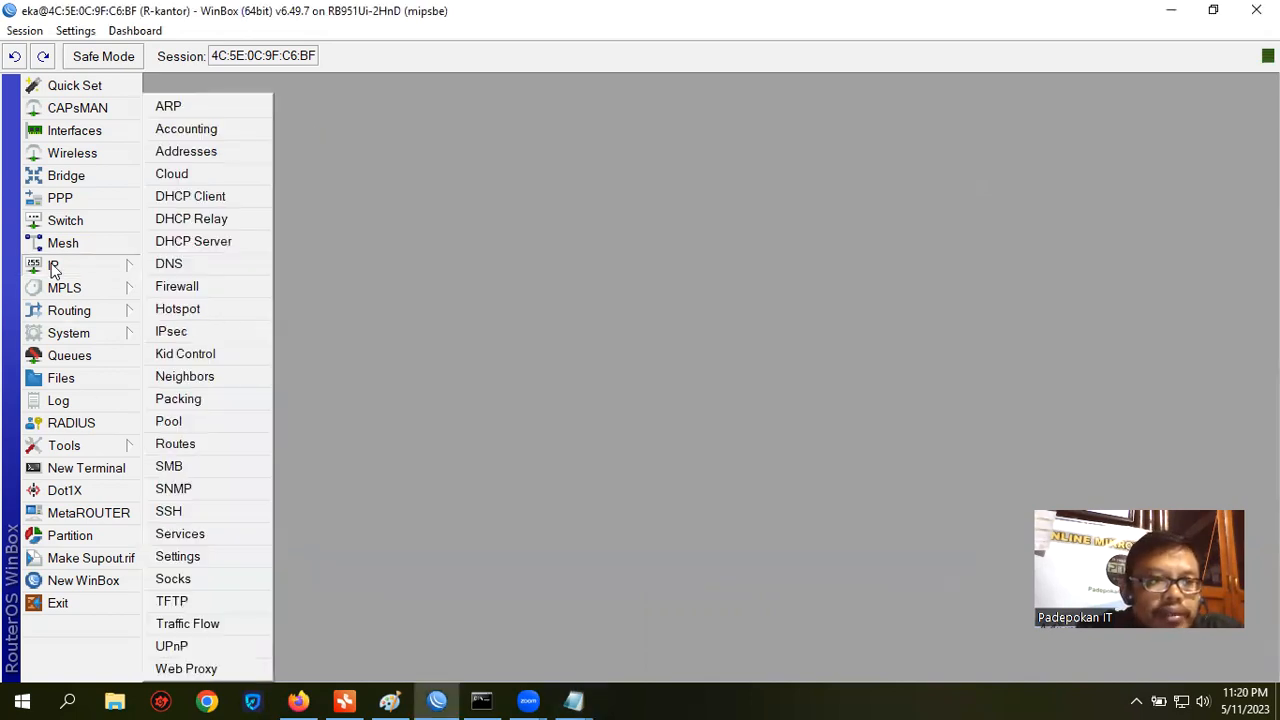
left_click(176, 286)
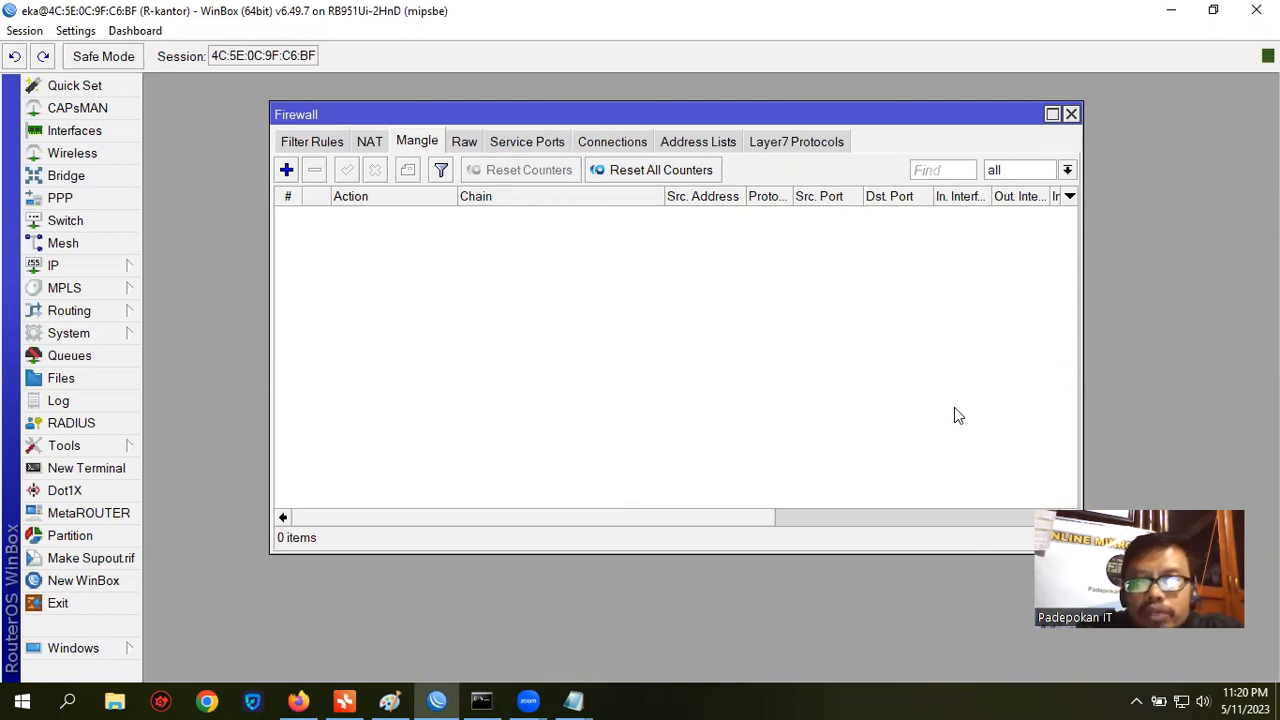
left_click(287, 170)
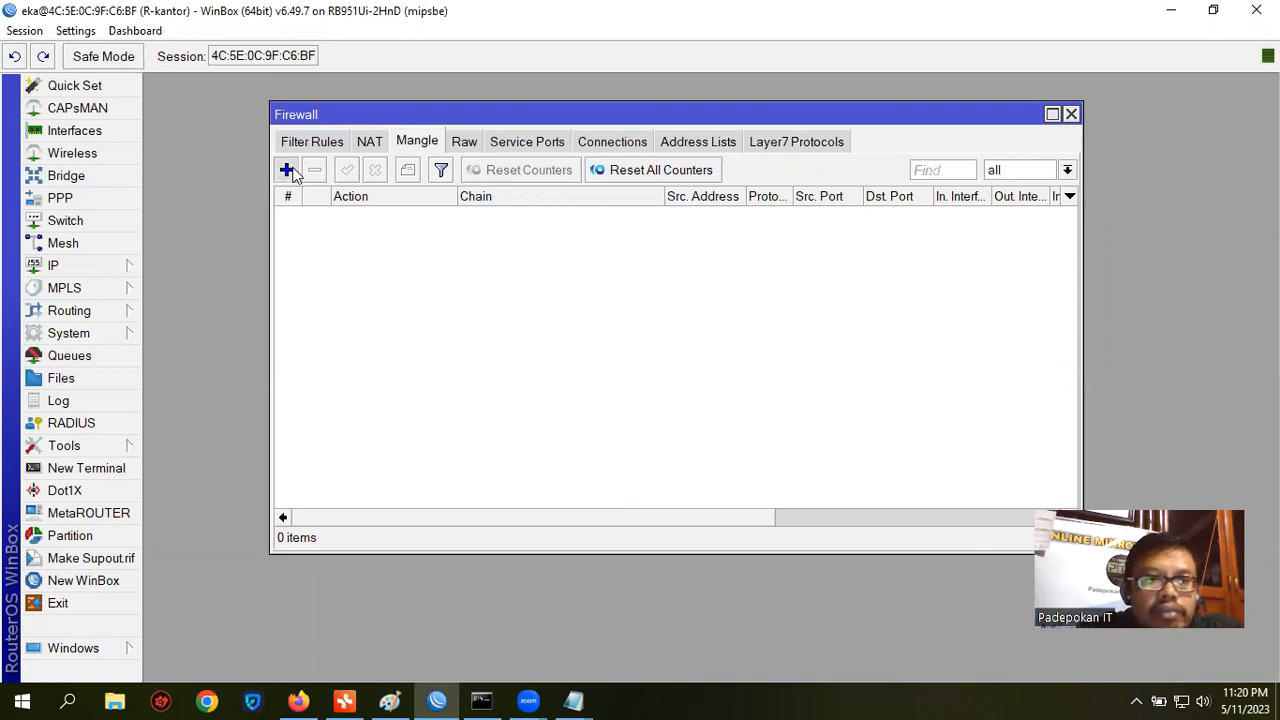
left_click(380, 114)
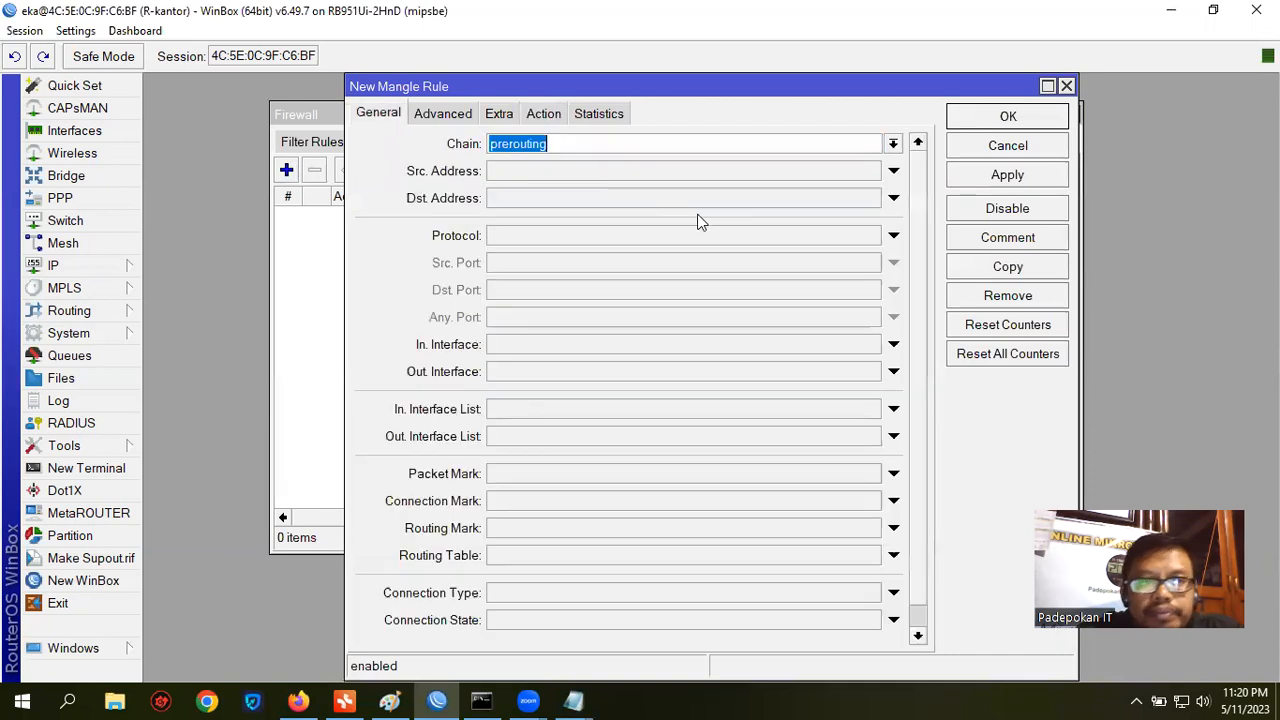
left_click_drag(590, 95, 645, 137)
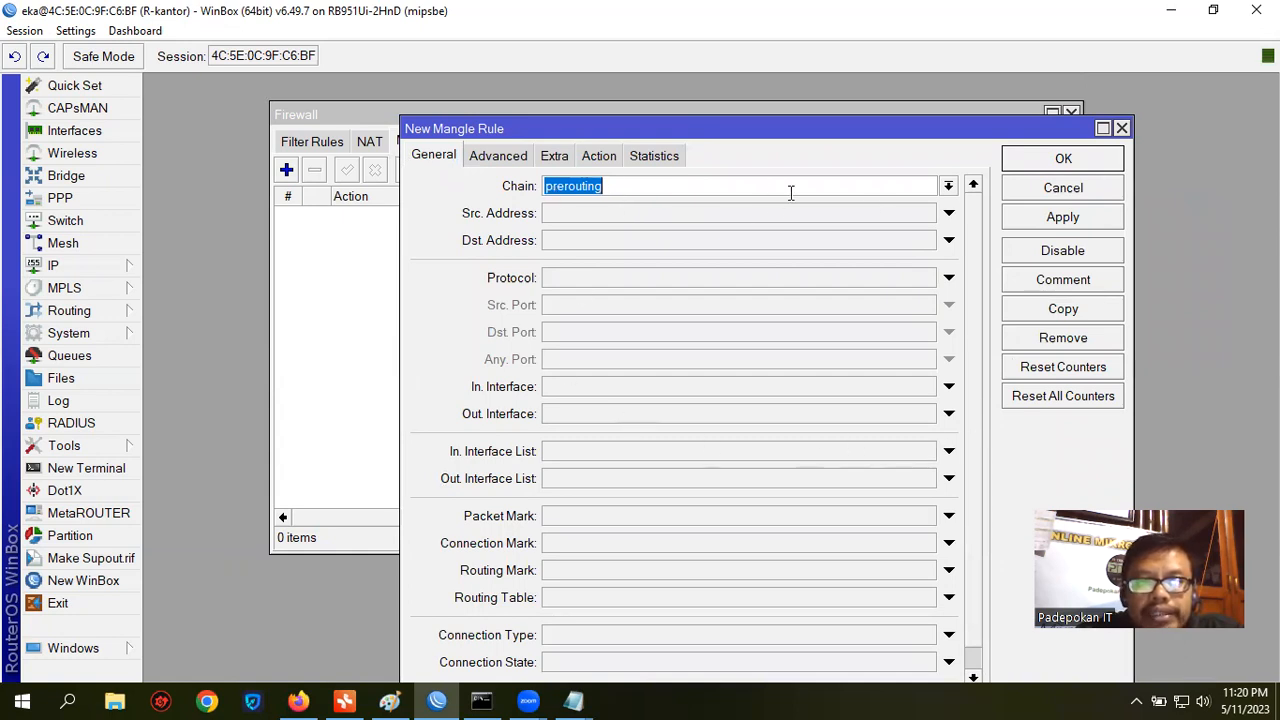
left_click(947, 186)
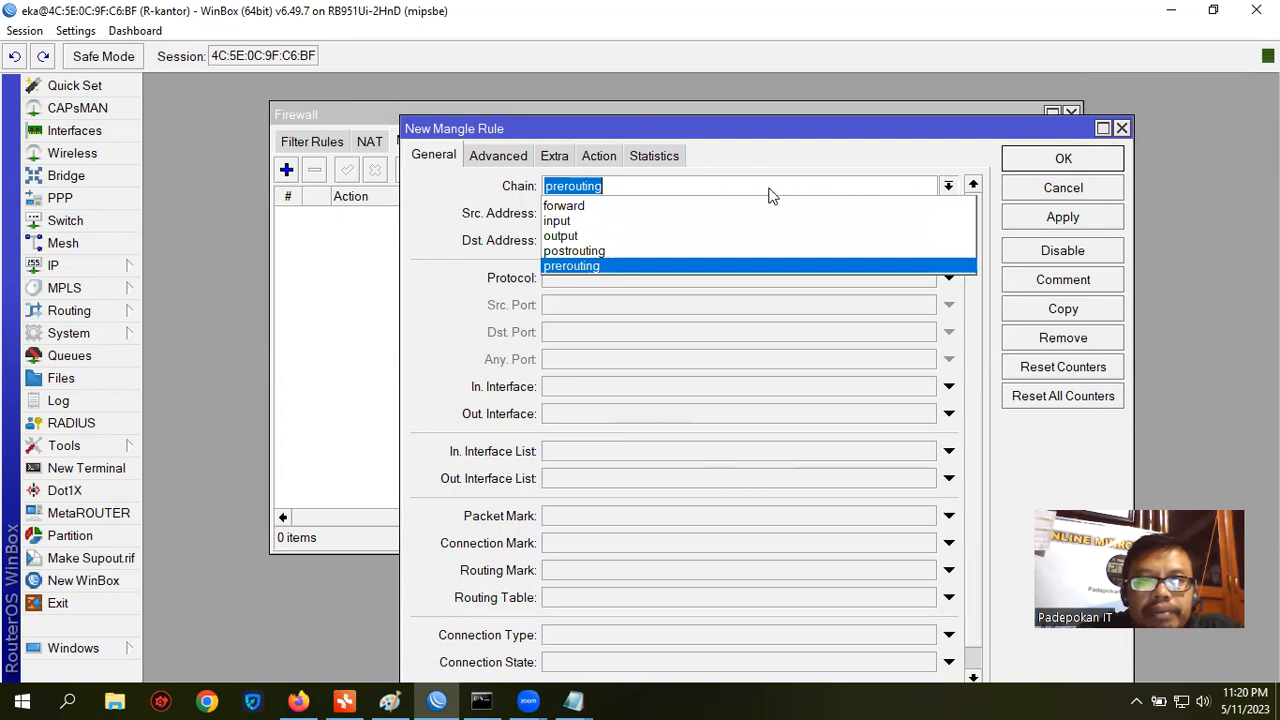
left_click(574, 266)
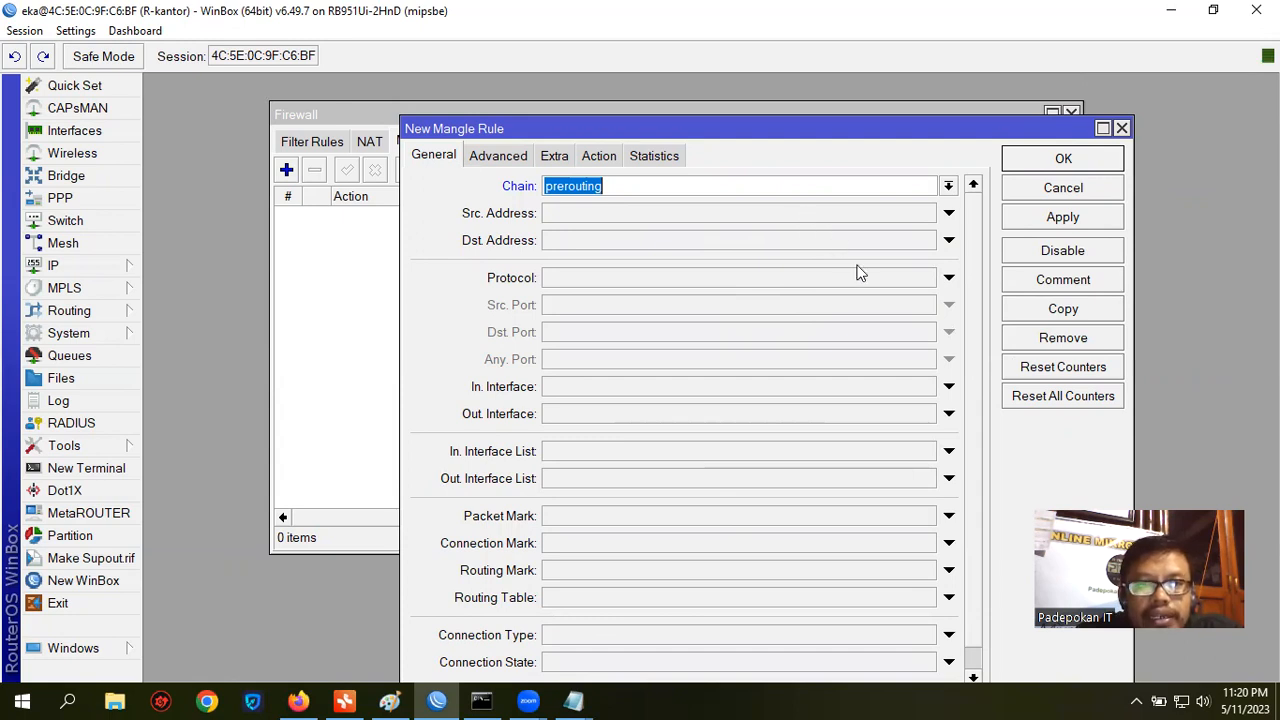
left_click(632, 279)
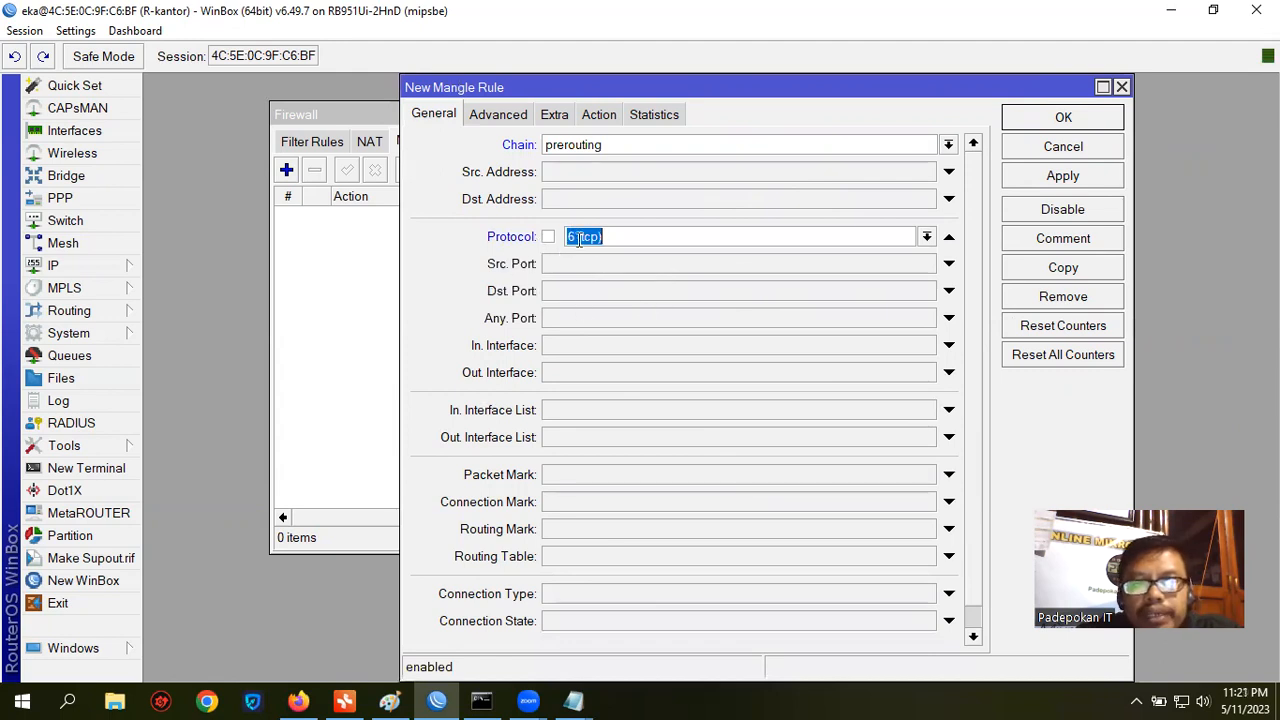
left_click(606, 291)
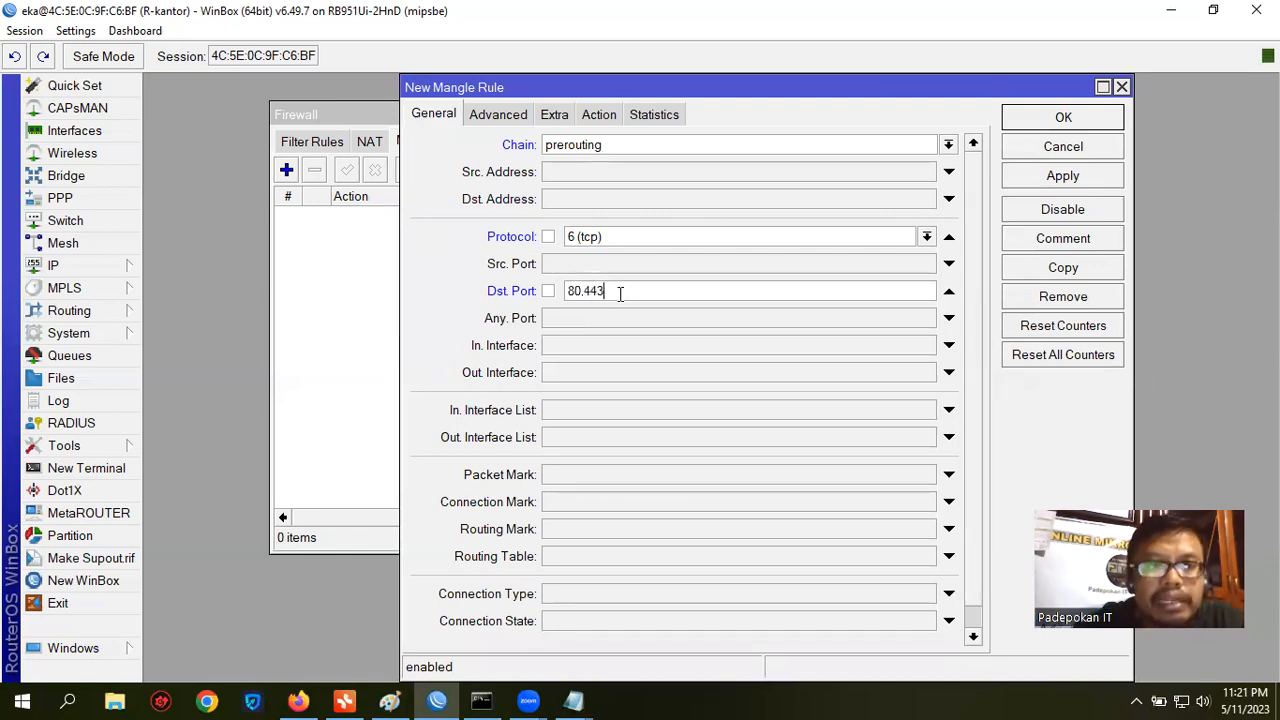
Step: Set the rule's action to mark connection with the new connection mark "koneksi browsing" and save the rule
left_click(605, 114)
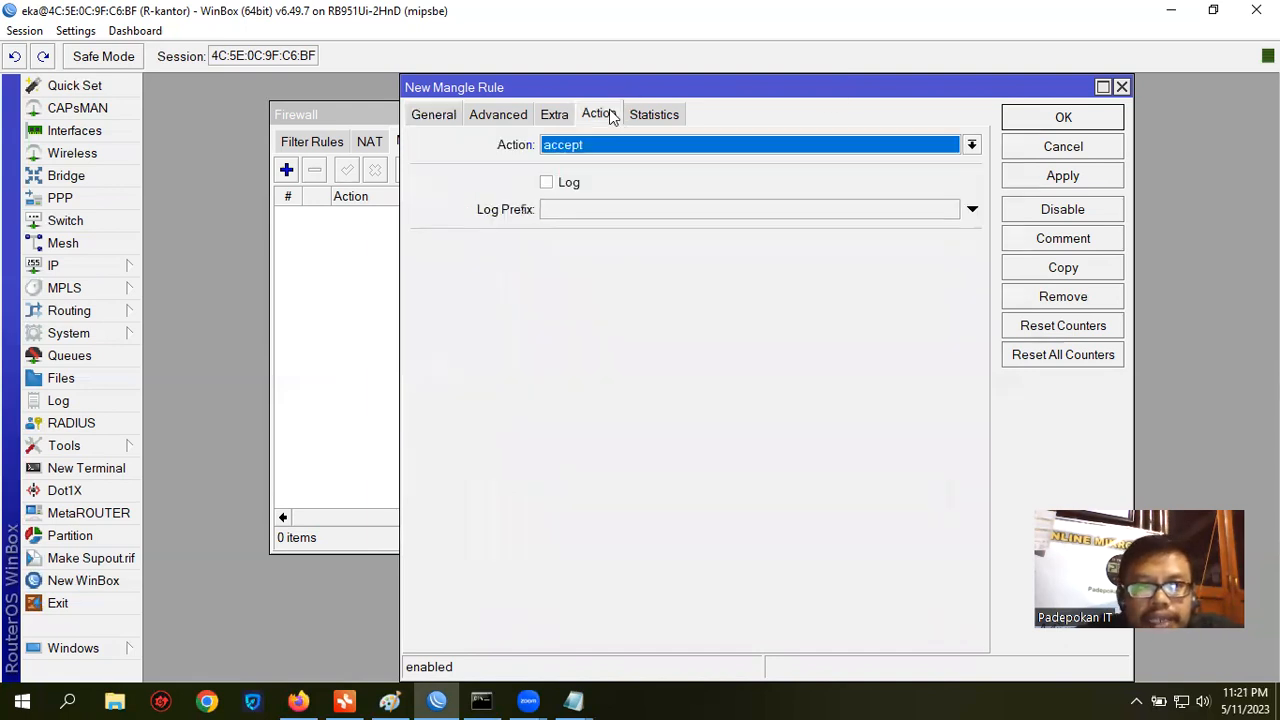
left_click(626, 148)
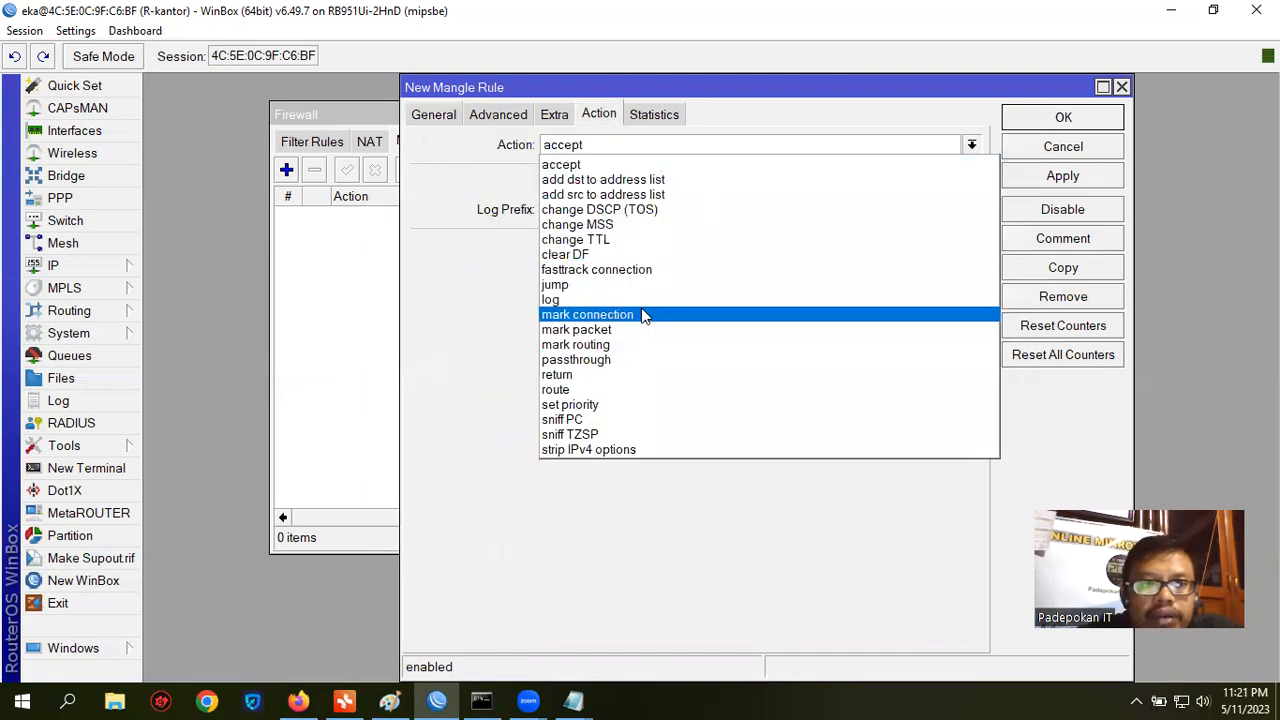
left_click(645, 315)
left_click(620, 247)
type("koneksi")
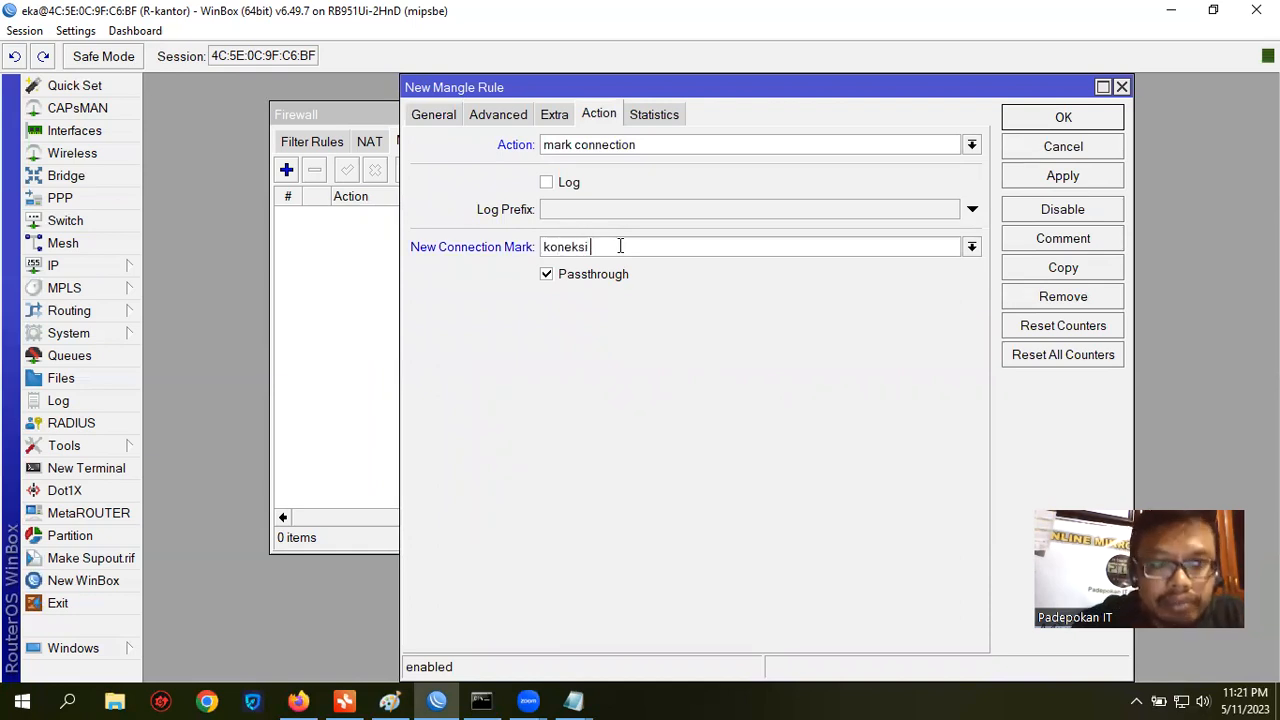
type(" browsing")
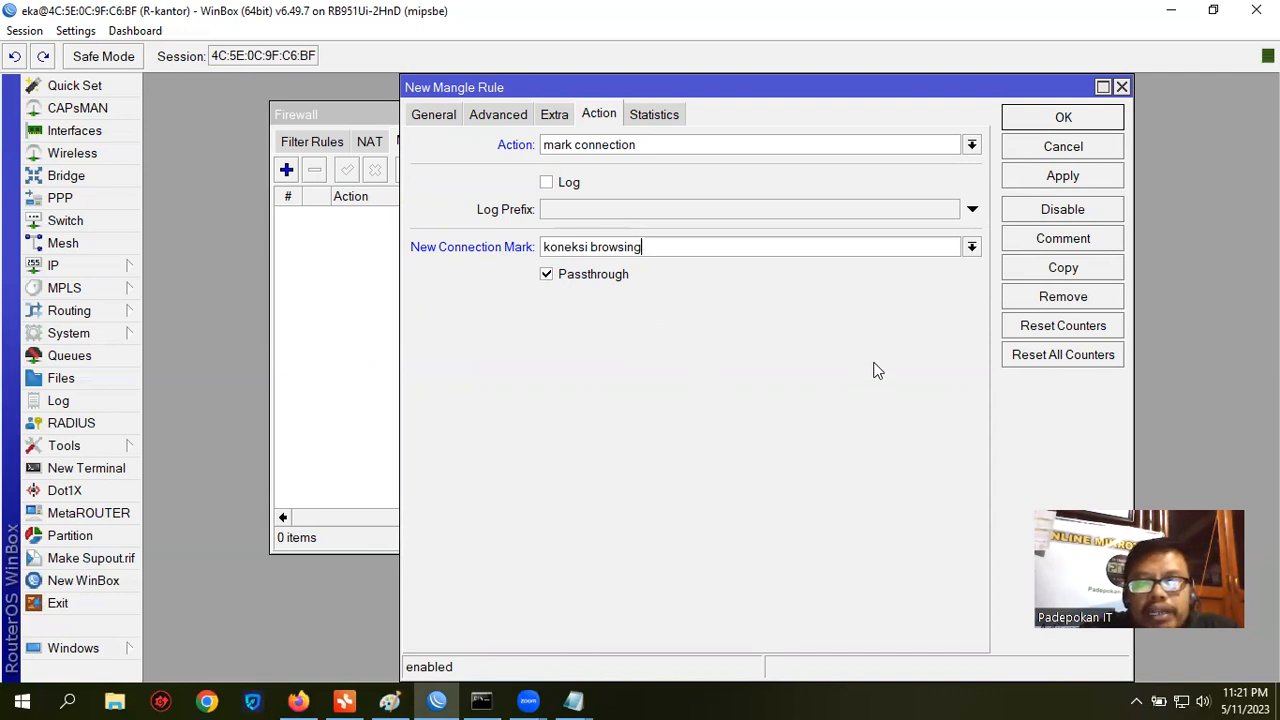
left_click(434, 115)
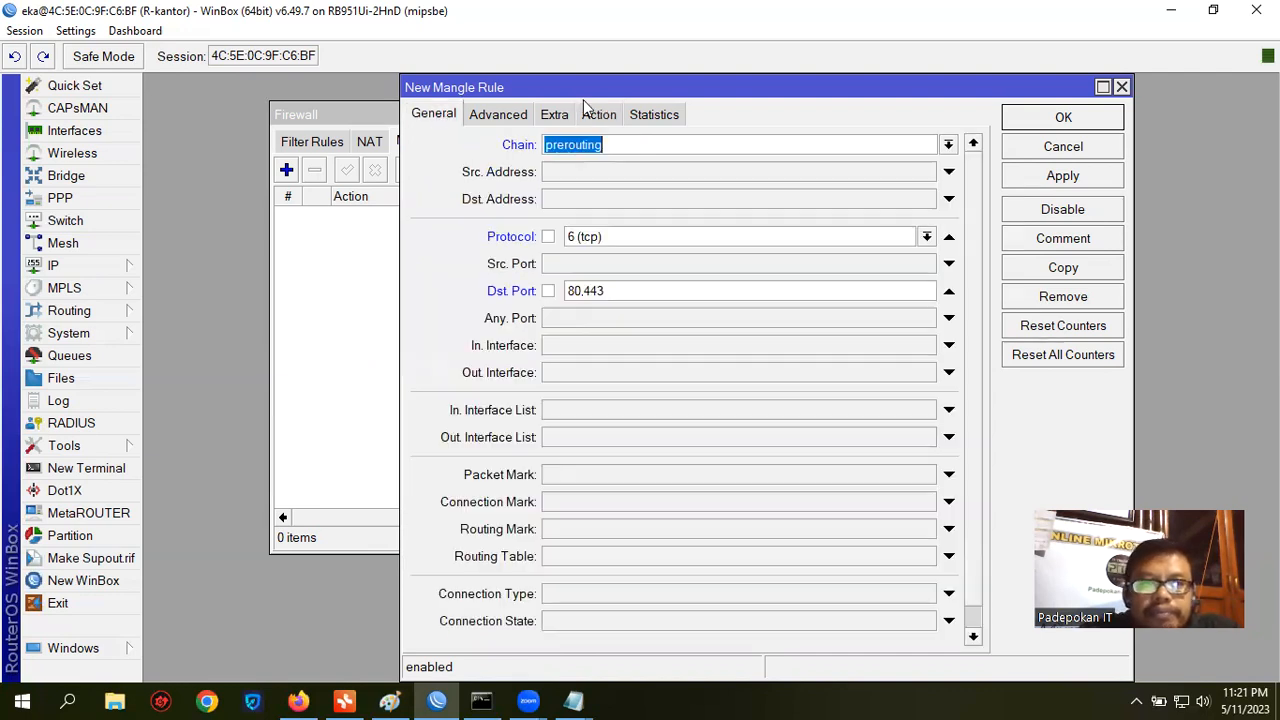
left_click(1063, 118)
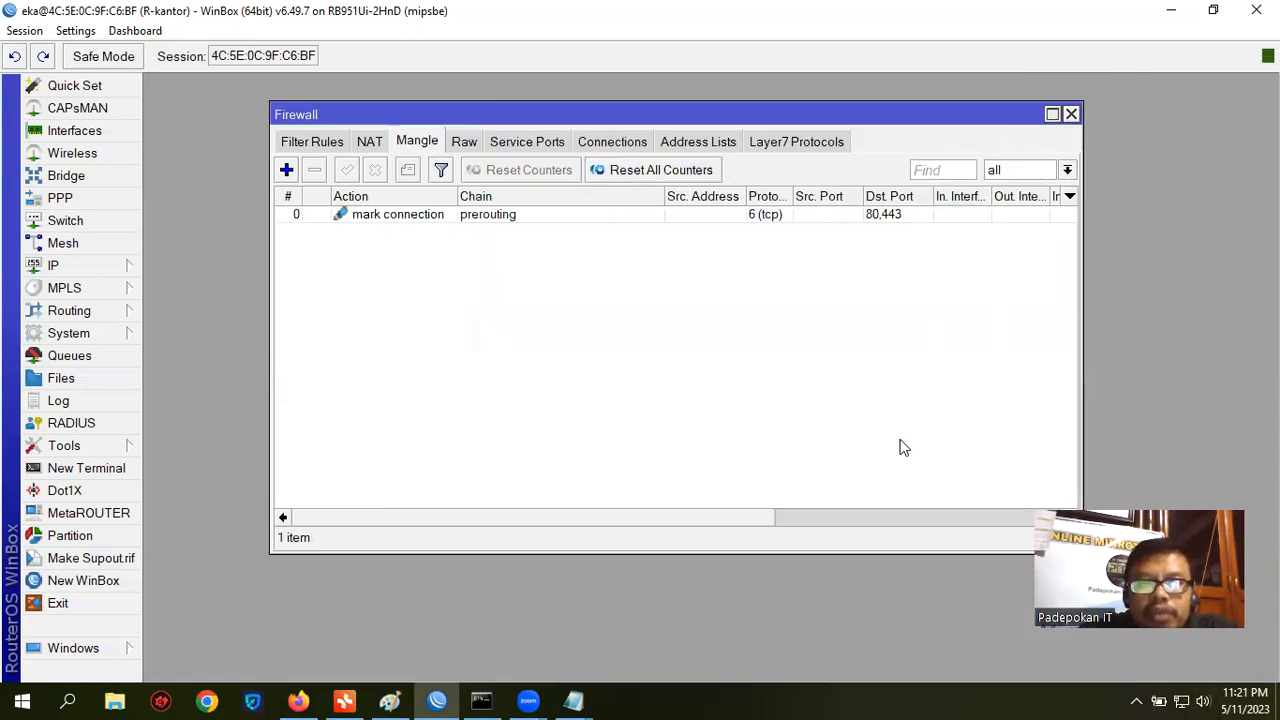
Step: Start a second mangle rule in the prerouting chain that matches the connection mark "koneksi browsing"
left_click(284, 168)
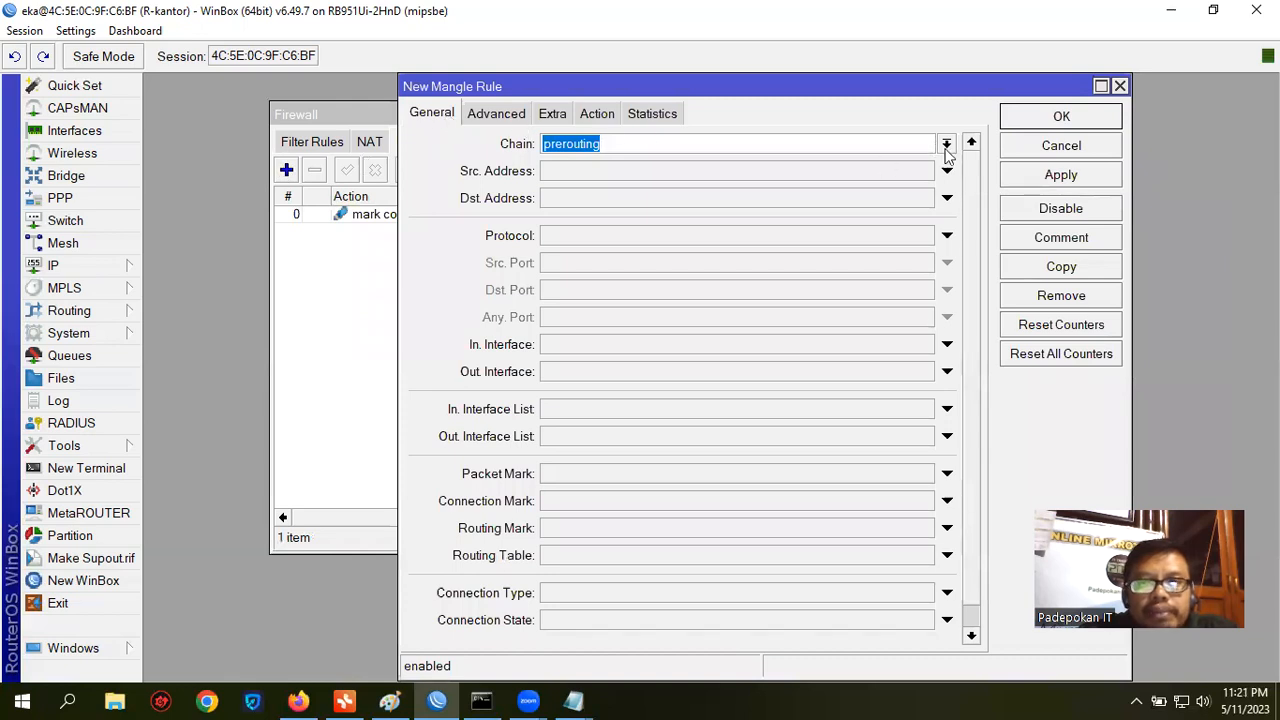
left_click(565, 500)
left_click(923, 502)
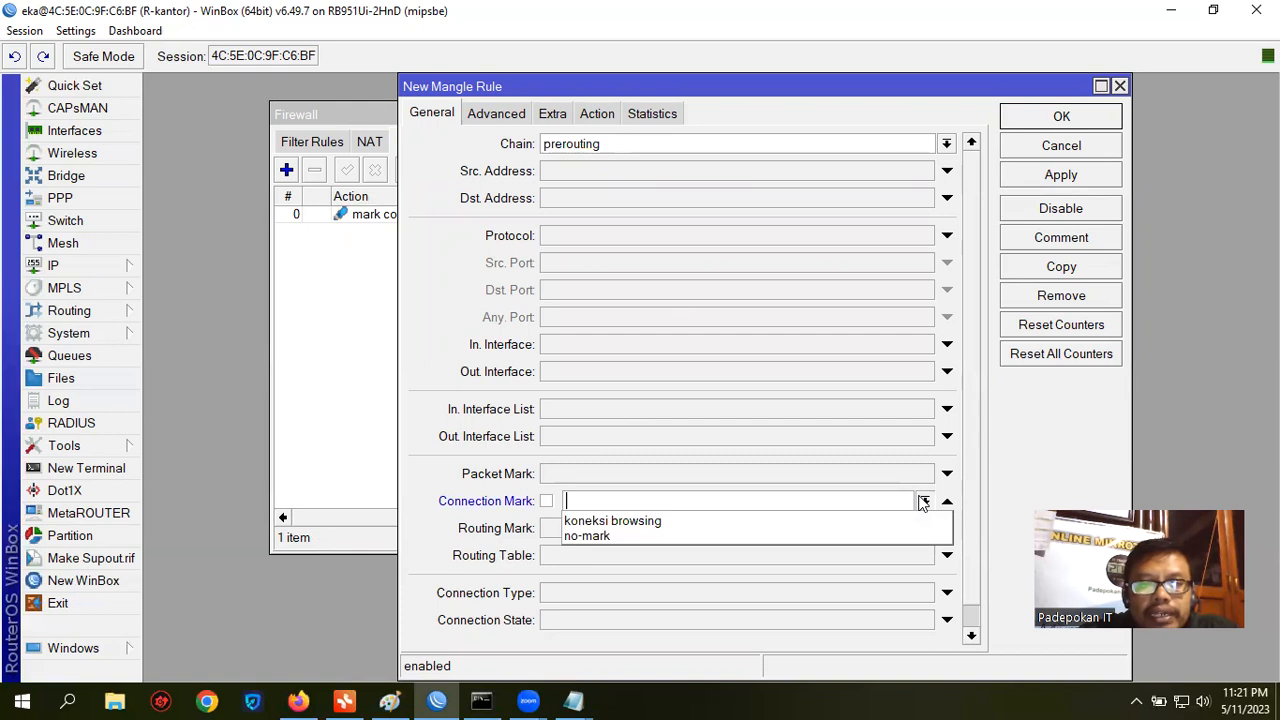
left_click(714, 523)
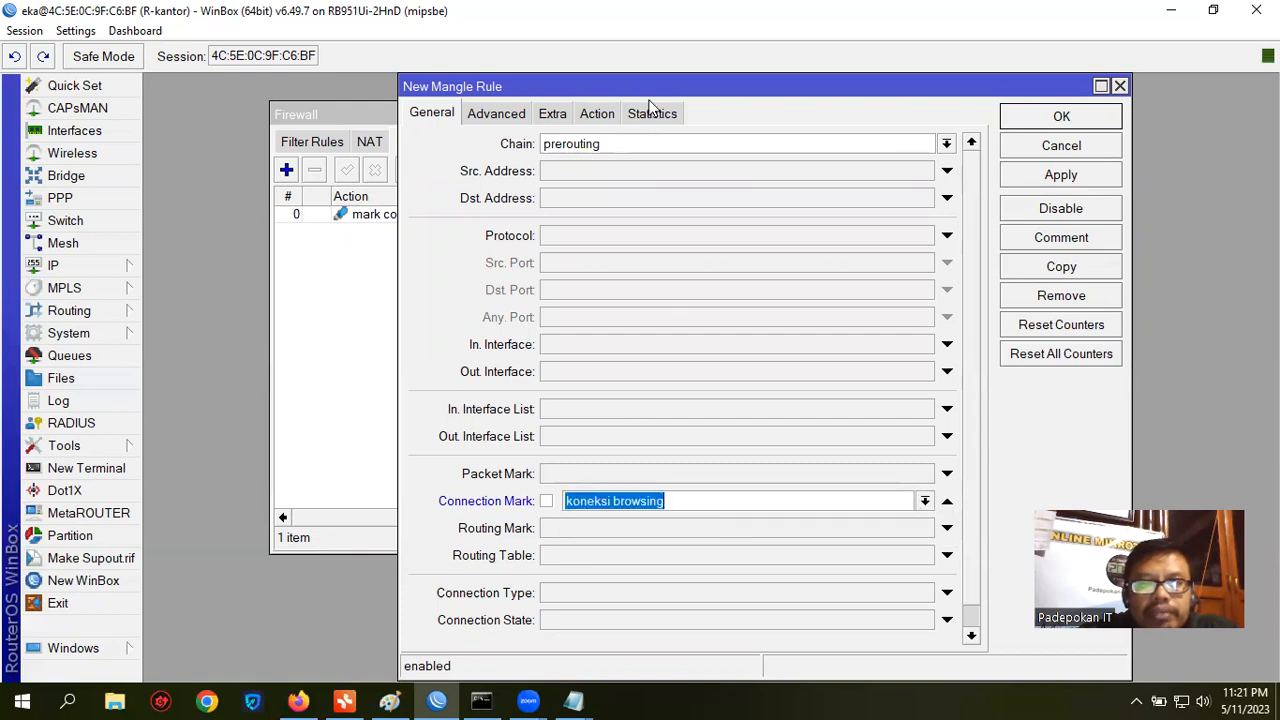
Step: Set the second rule's action to mark packet with new packet mark "Paket Browsing", disable Passthrough, and save the rule
left_click(610, 116)
left_click(614, 146)
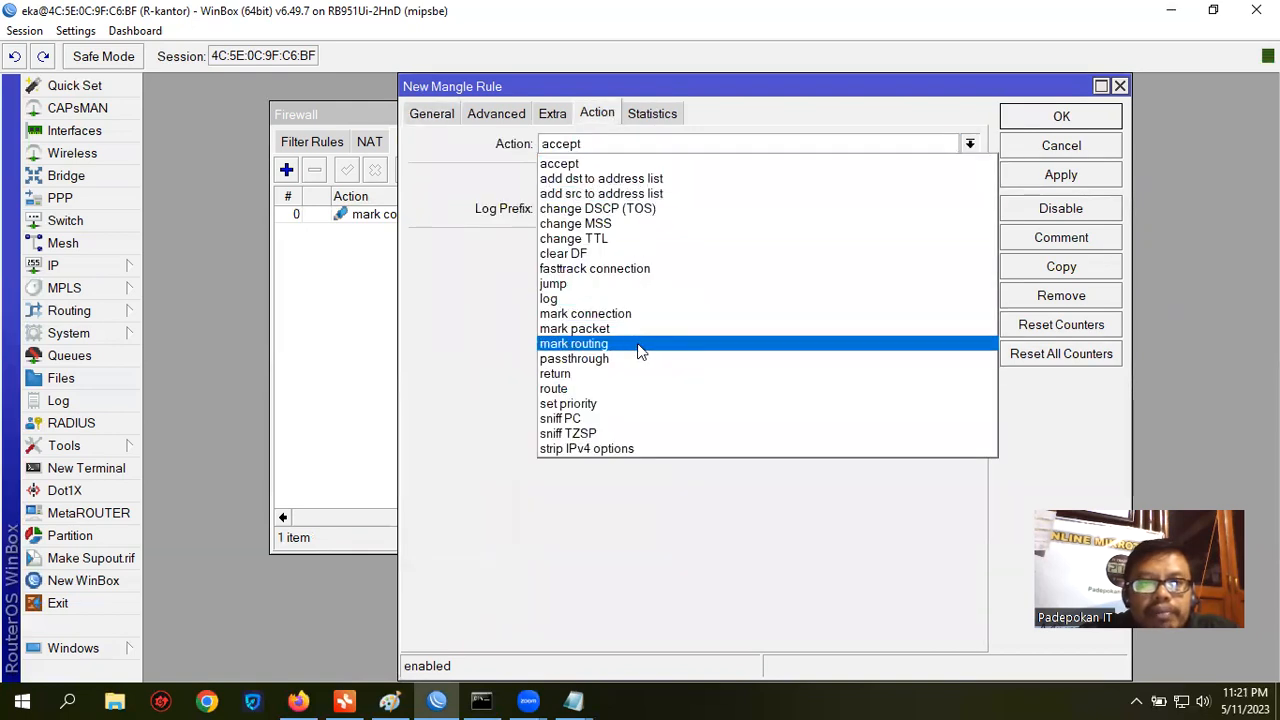
left_click(645, 329)
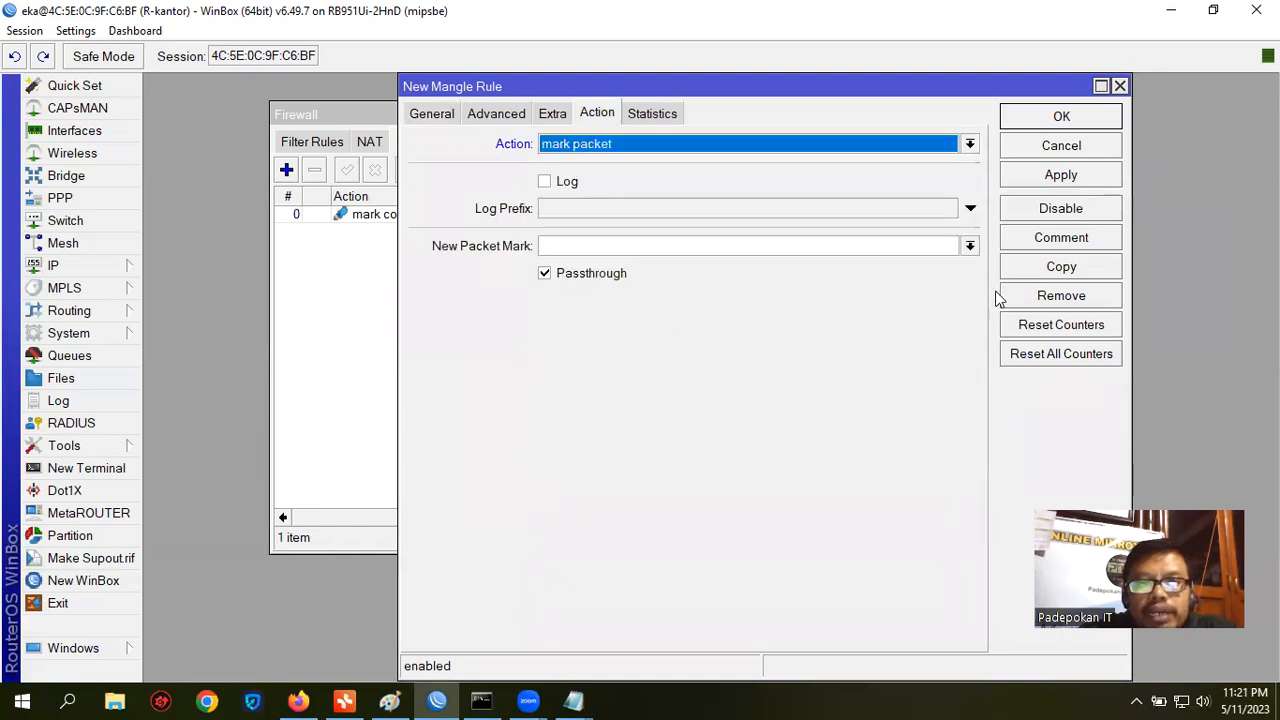
left_click(703, 248)
type("Pak")
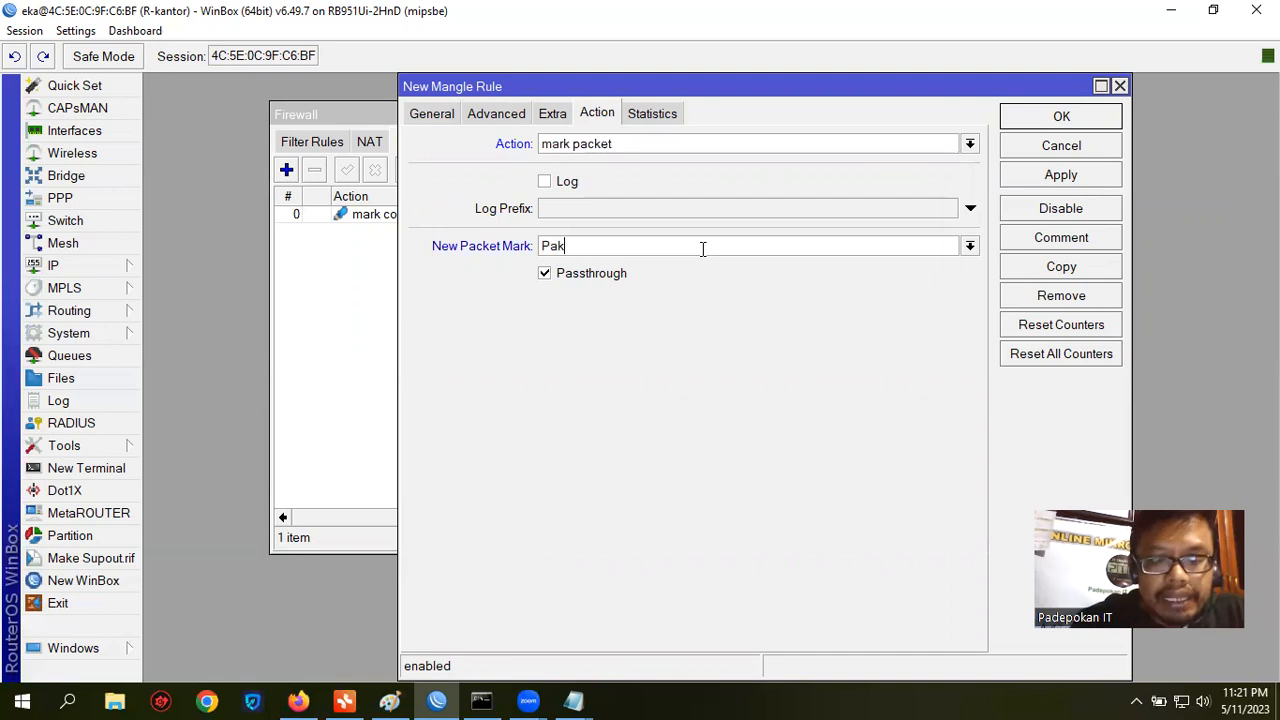
type("et Browsing")
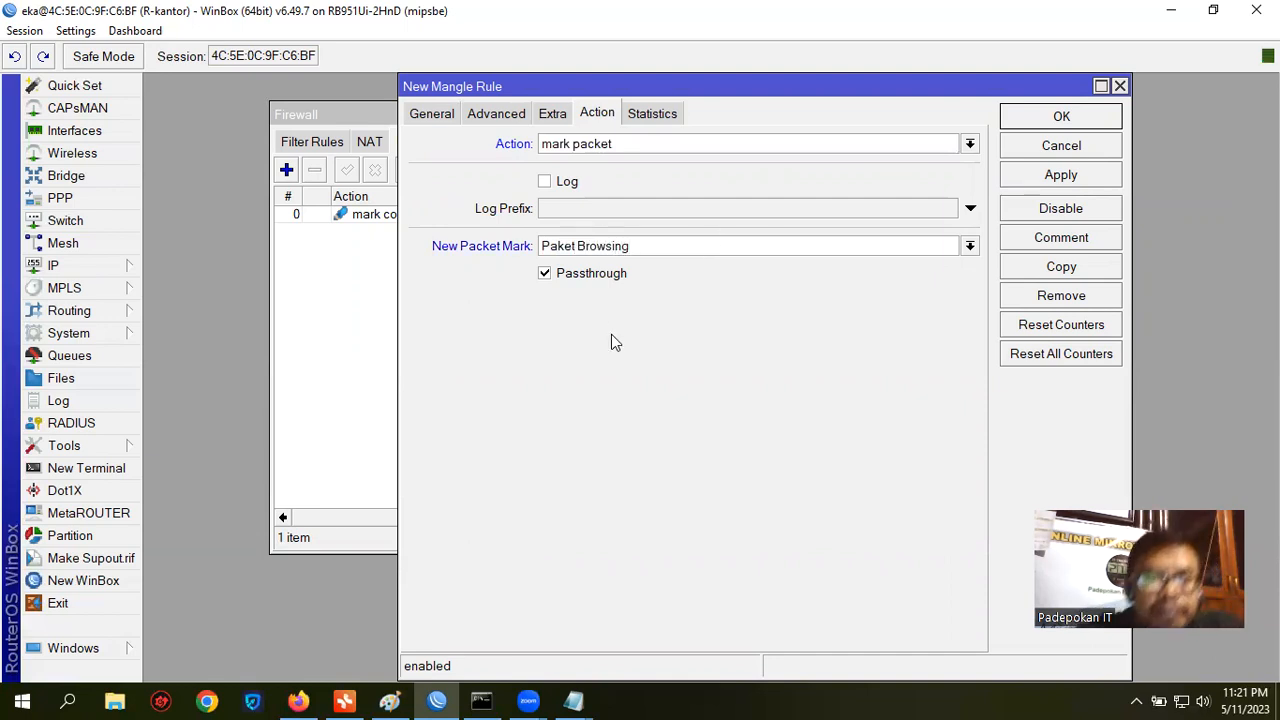
left_click(595, 277)
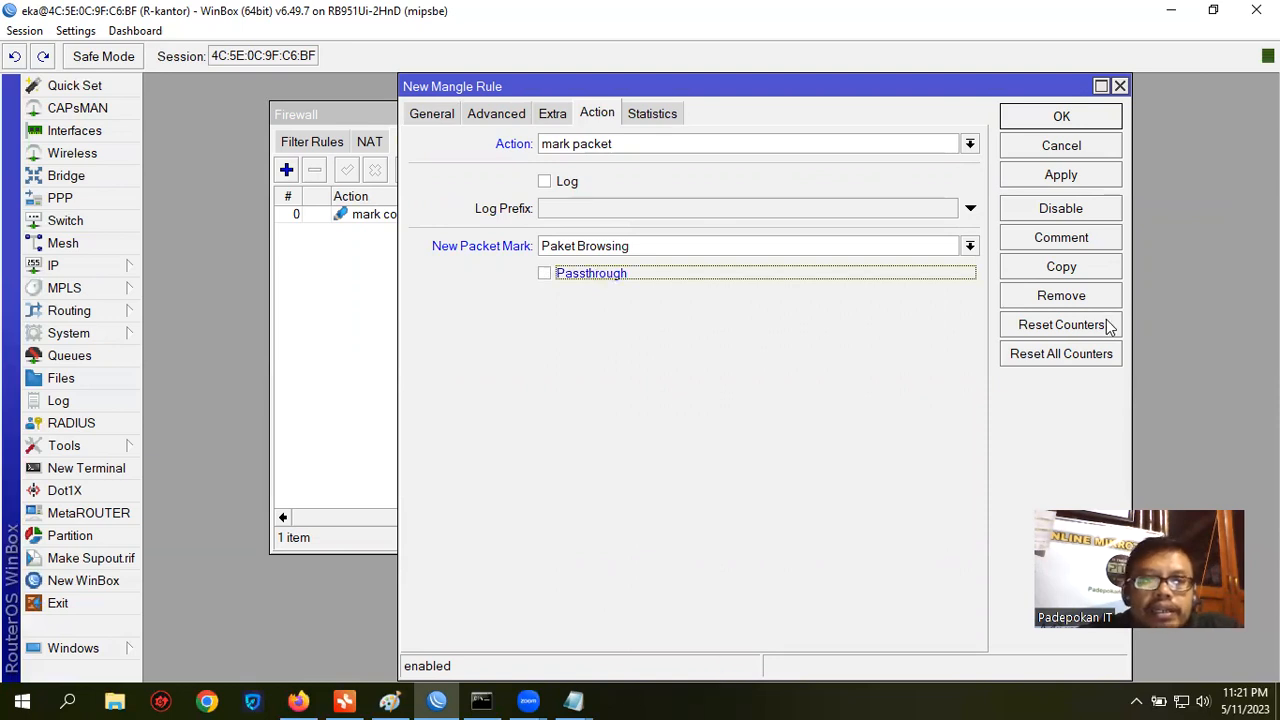
left_click(1061, 174)
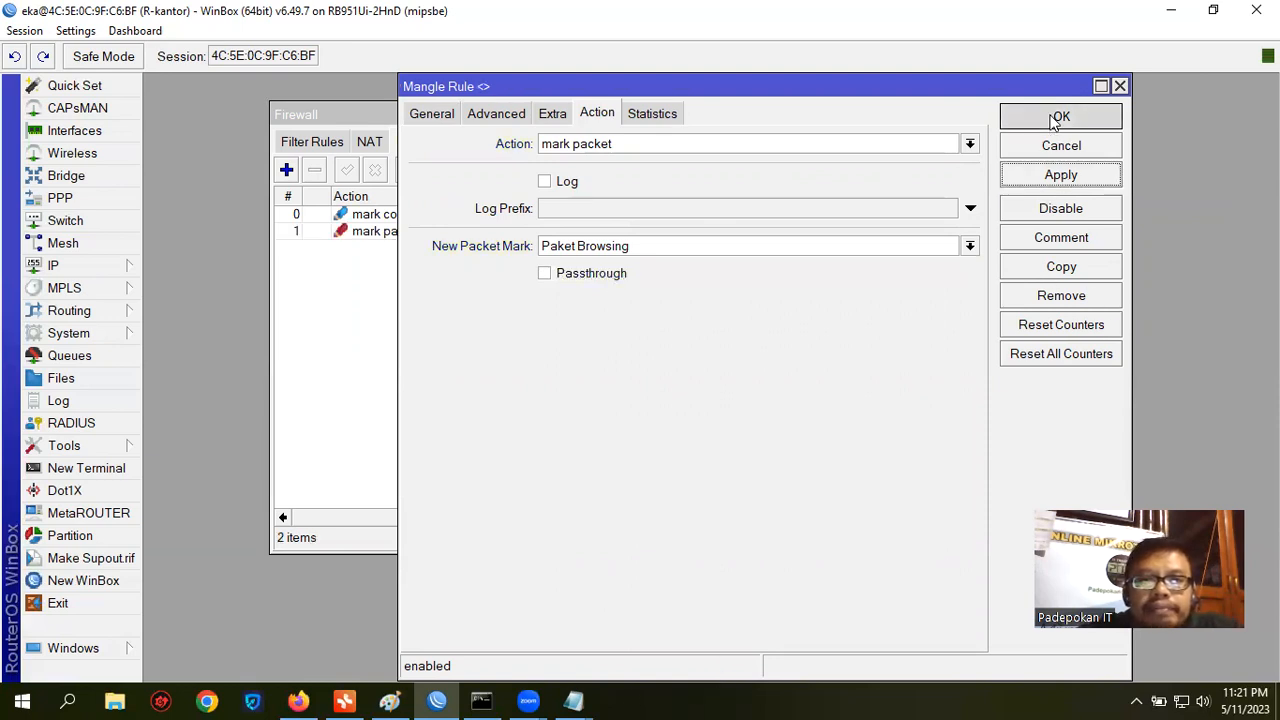
left_click(1061, 117)
Step: Add the comment "Mangle Browsing" to the mark connection rule
left_click(521, 215)
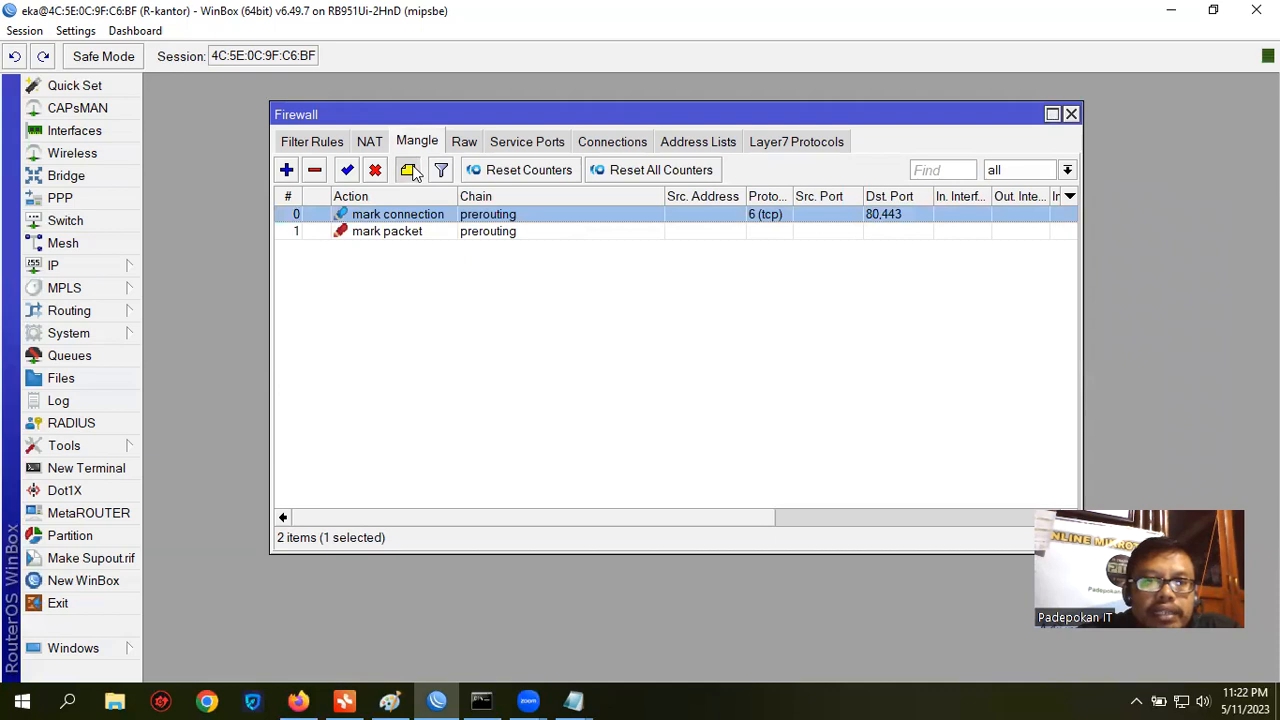
left_click(408, 170)
type("Mangle Browsing")
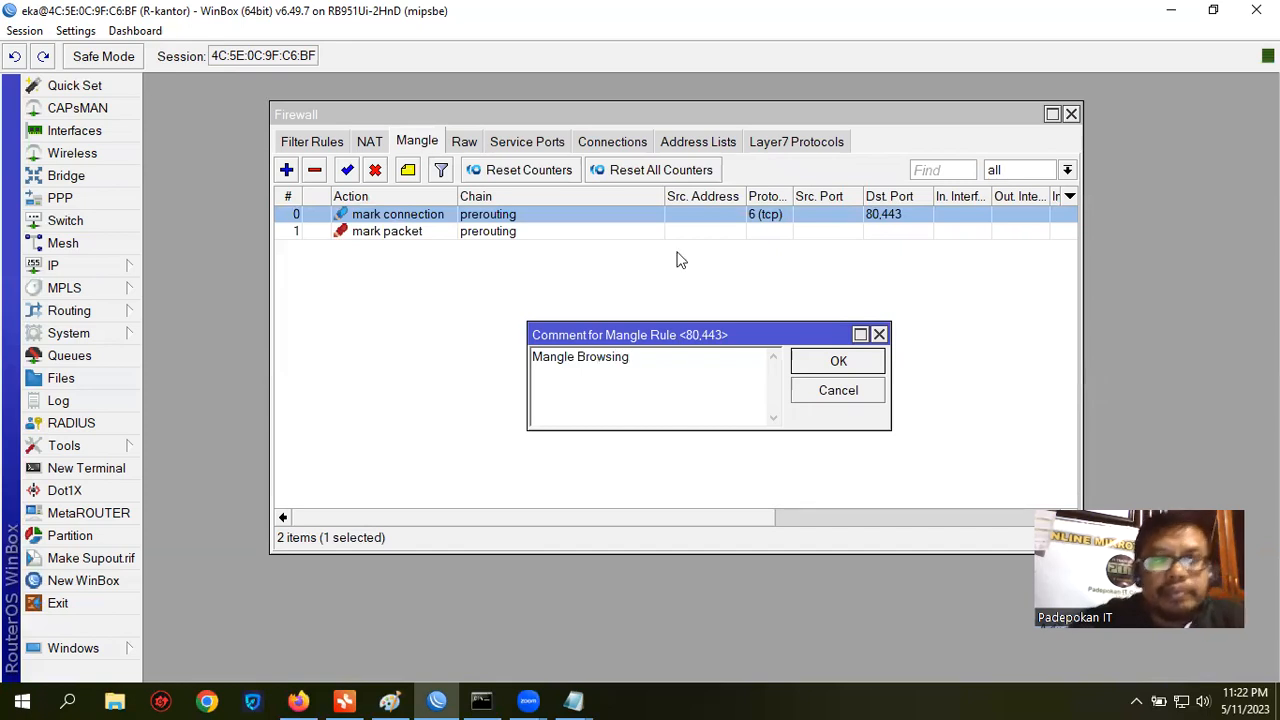
left_click(845, 362)
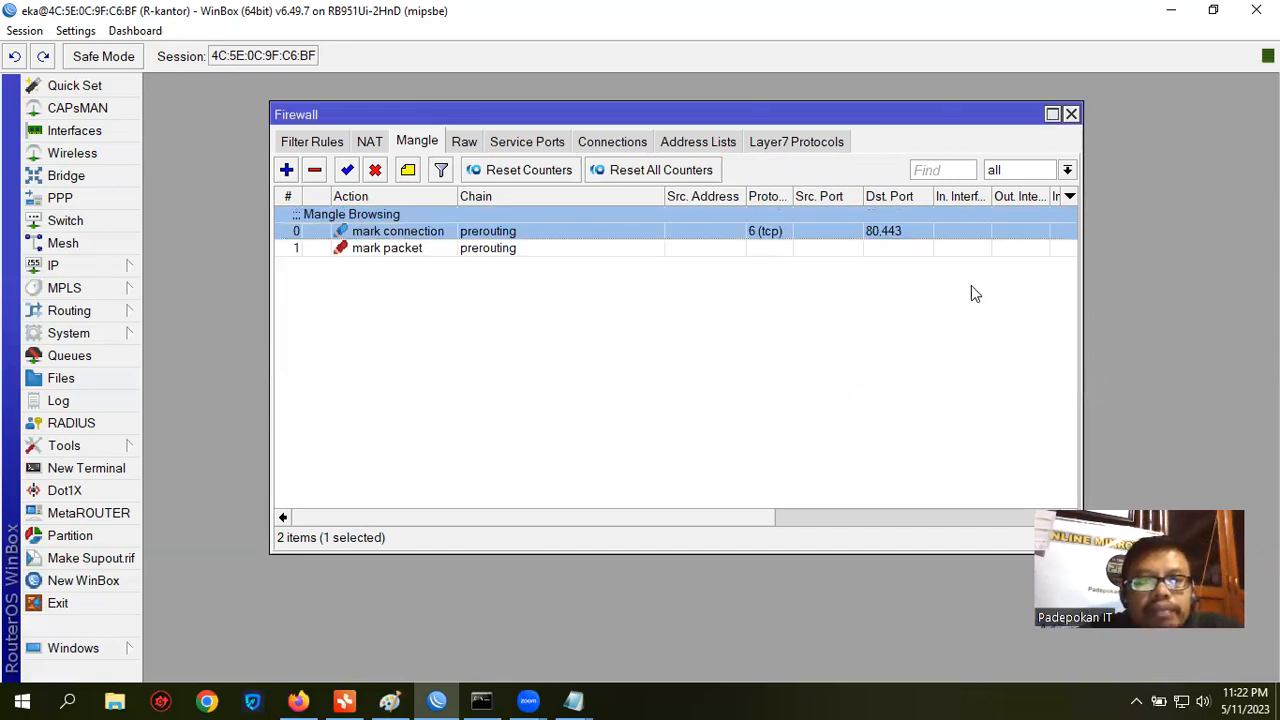
Step: Check the byte and packet counters of the two browsing mangle rules
left_click_drag(697, 519, 1033, 521)
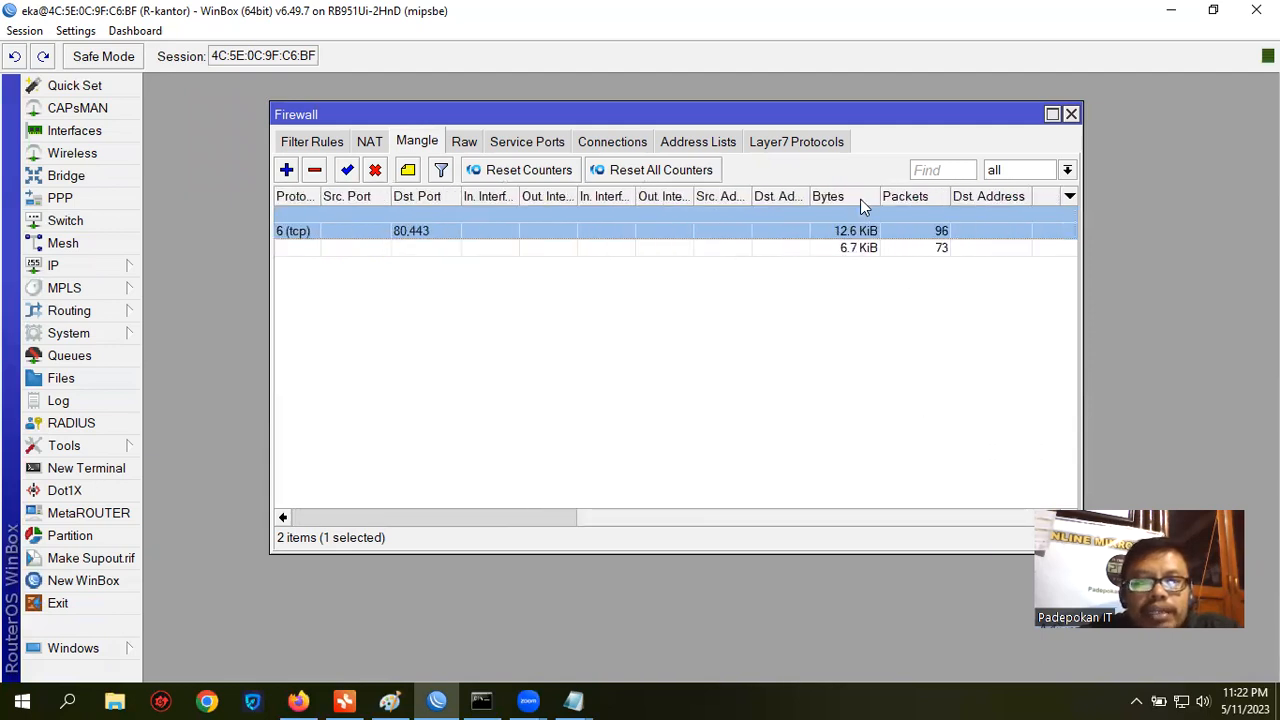
left_click(851, 247)
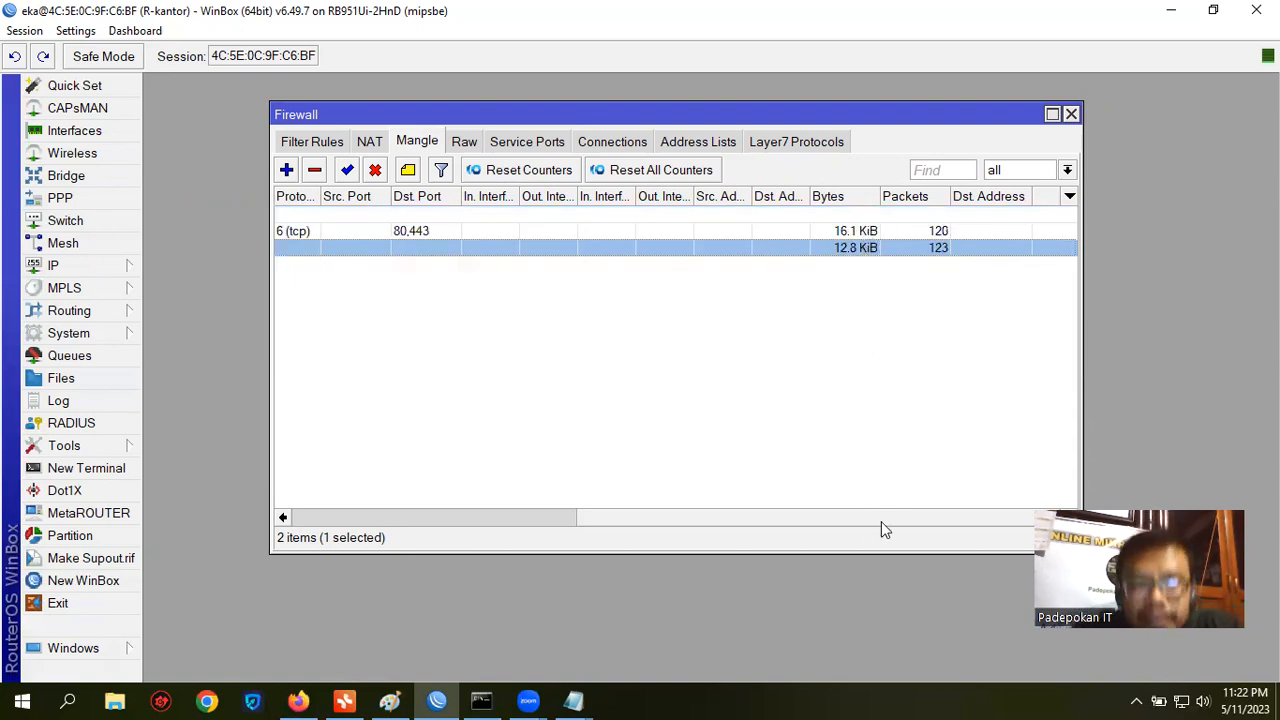
mouse_move(893, 521)
left_mouse_down()
mouse_move(392, 512)
mouse_move(893, 521)
left_mouse_up()
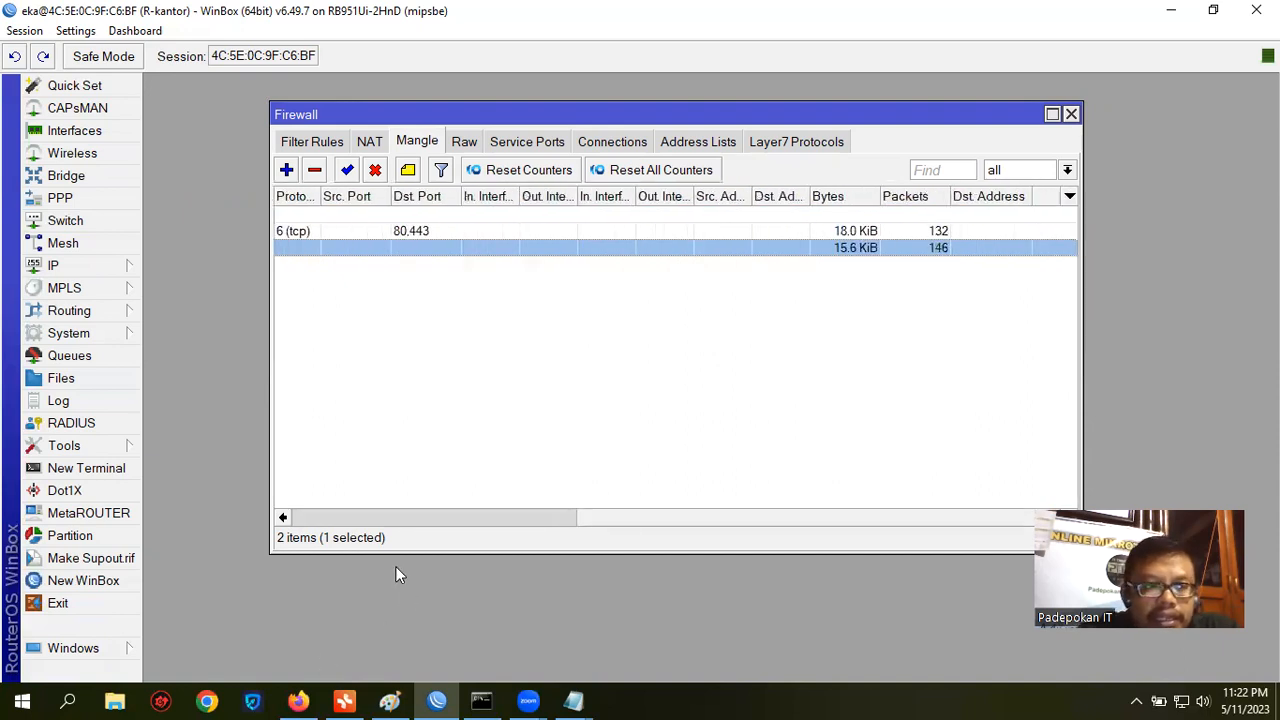
Step: Switch to Firefox, load detik.com in a new tab, and check the browsing mangle rules' byte and packet counters in WinBox
left_click(300, 698)
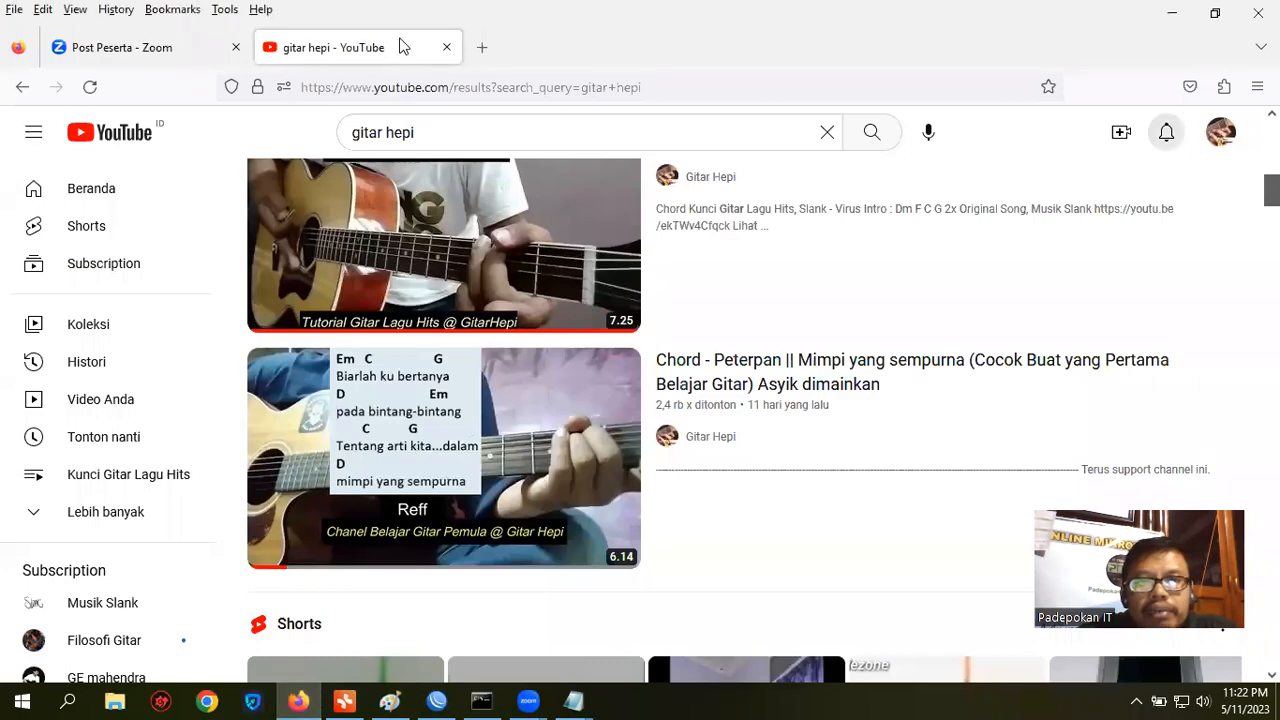
left_click(482, 47)
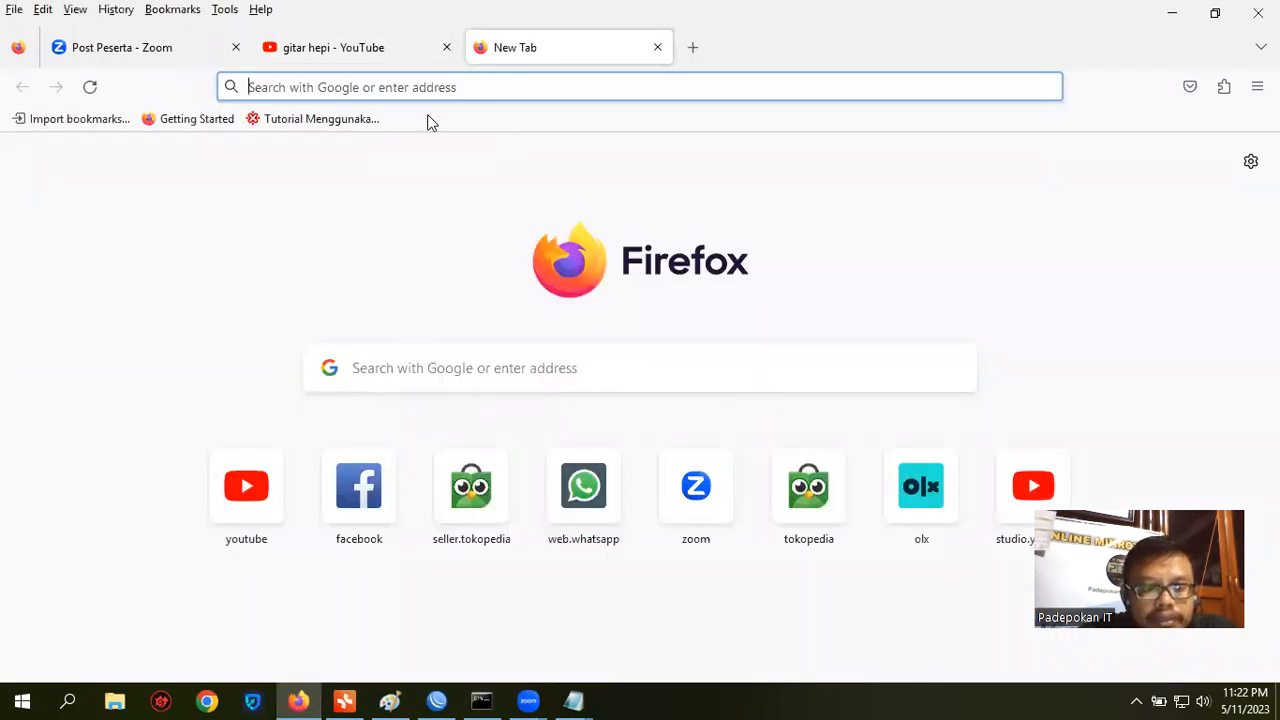
type("deti")
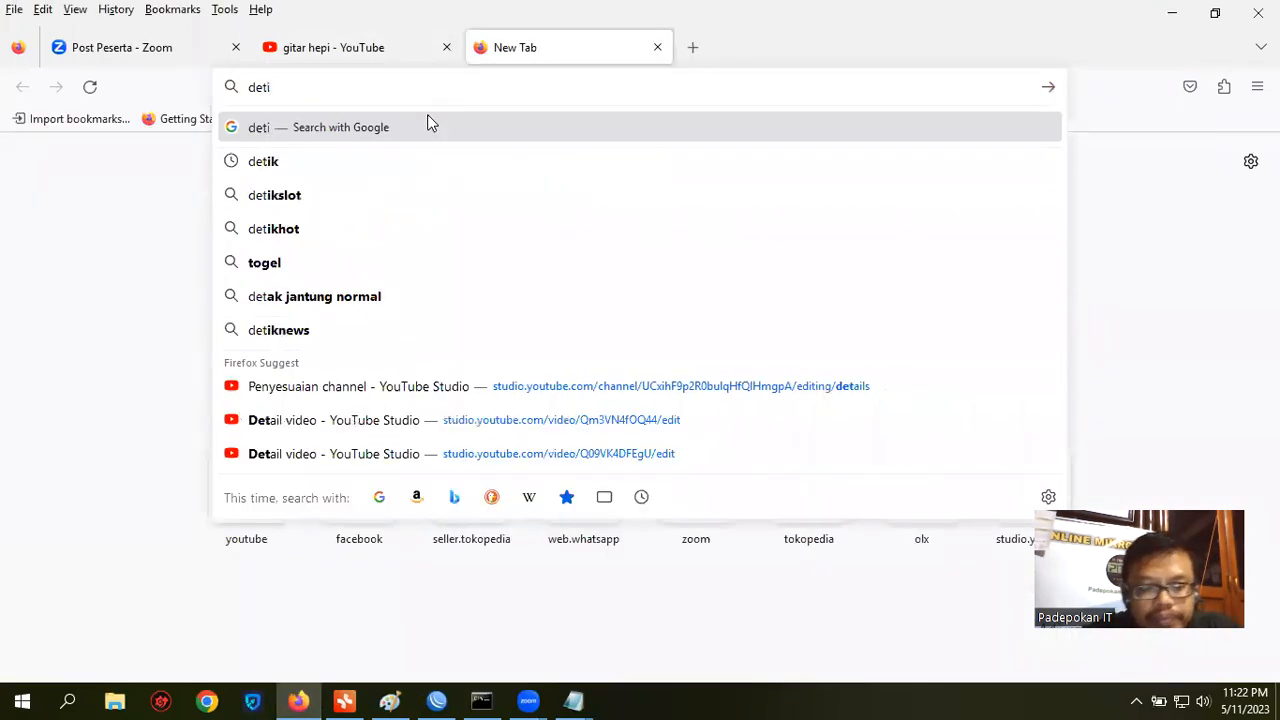
type("k.com")
key("Return")
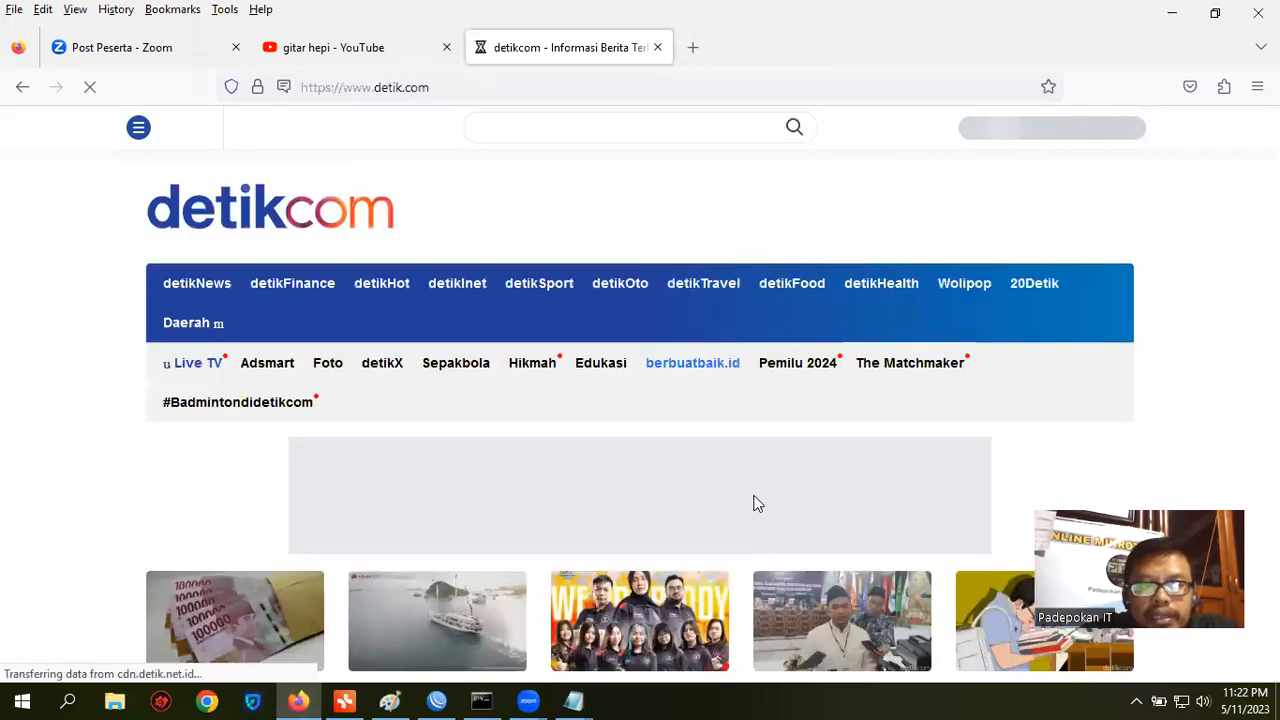
left_click(437, 701)
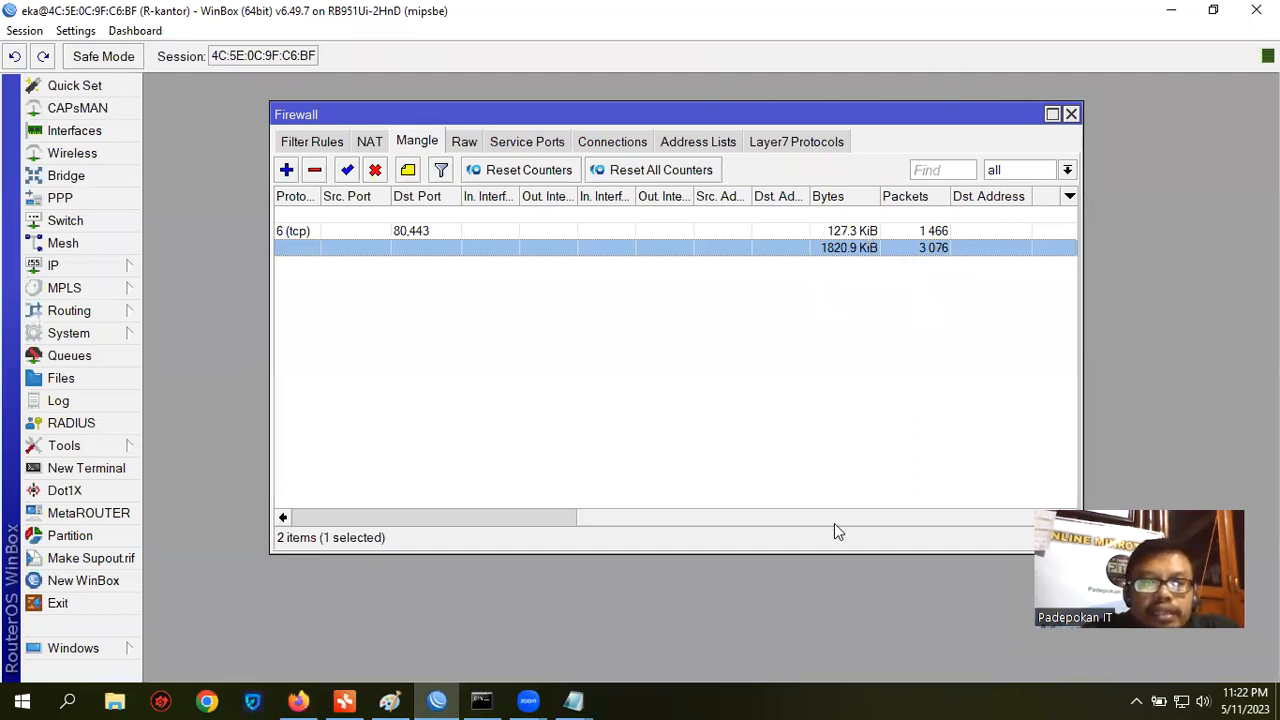
left_click_drag(843, 520, 429, 521)
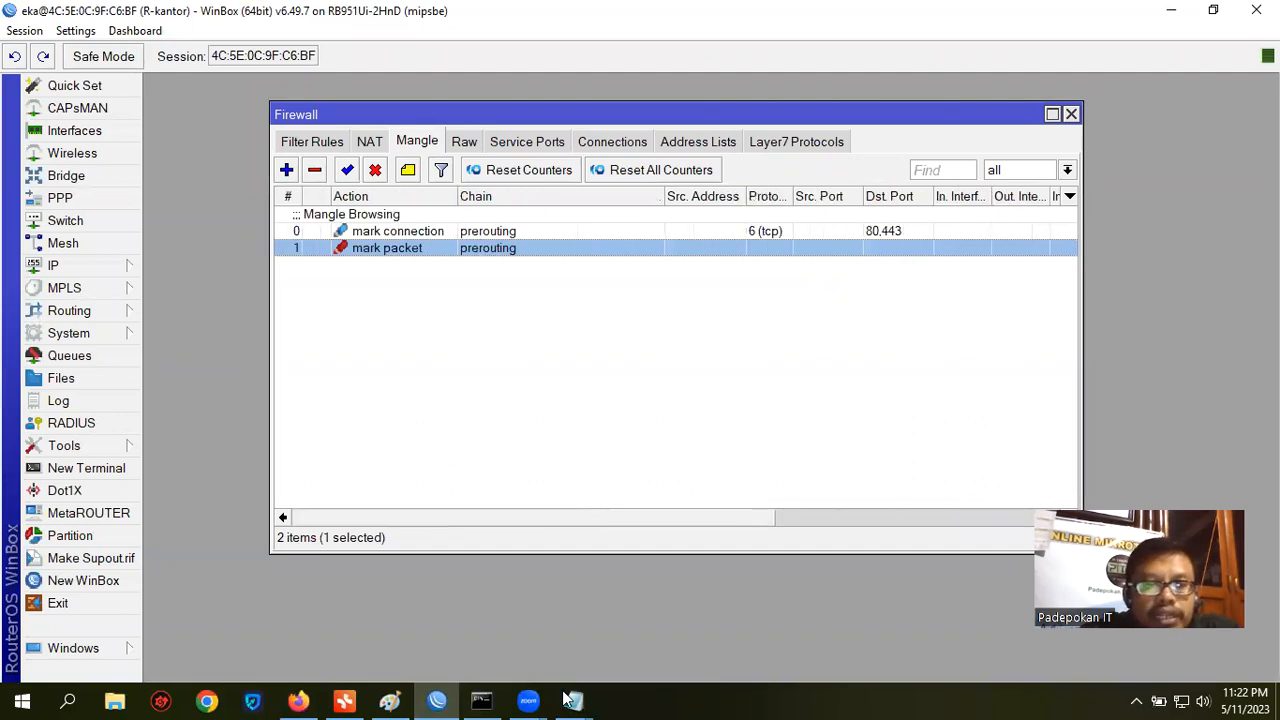
Step: Switch to Notepad and review the Streaming and Script Regex notes and the streaming domains listed in the regex line
mouse_move(573, 700)
left_click(688, 620)
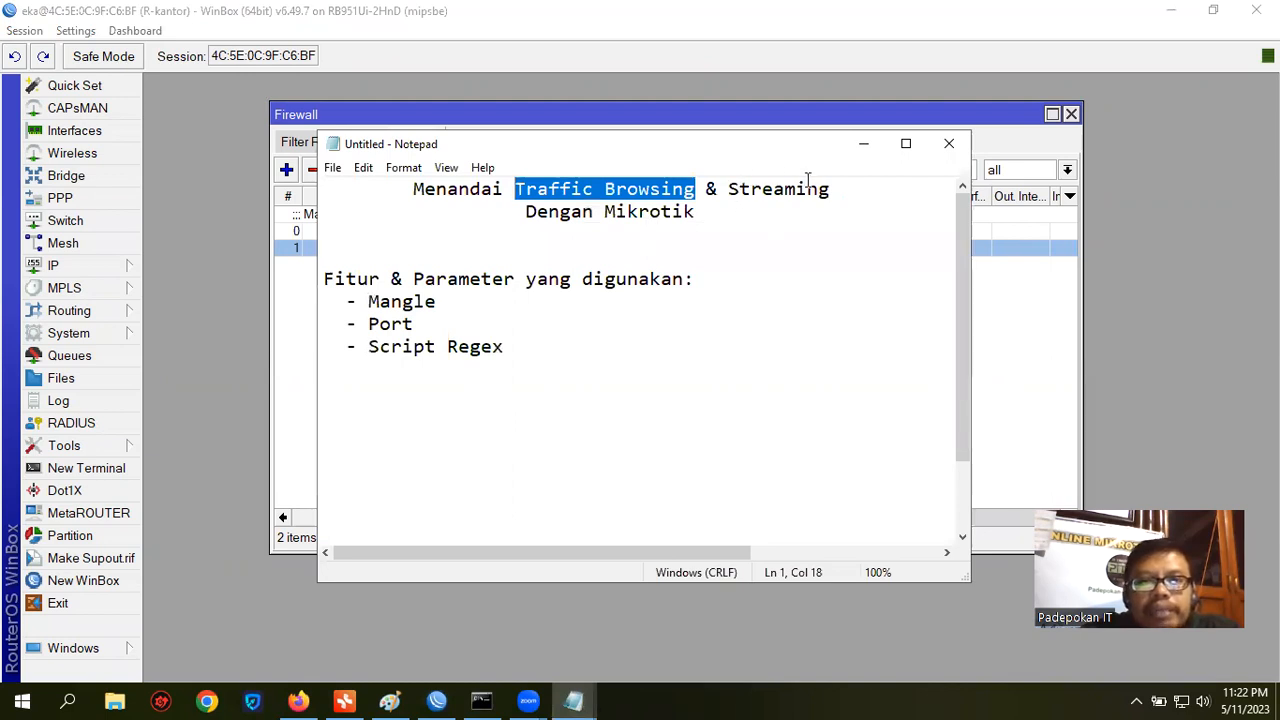
left_click(777, 231)
left_click_drag(728, 188, 846, 186)
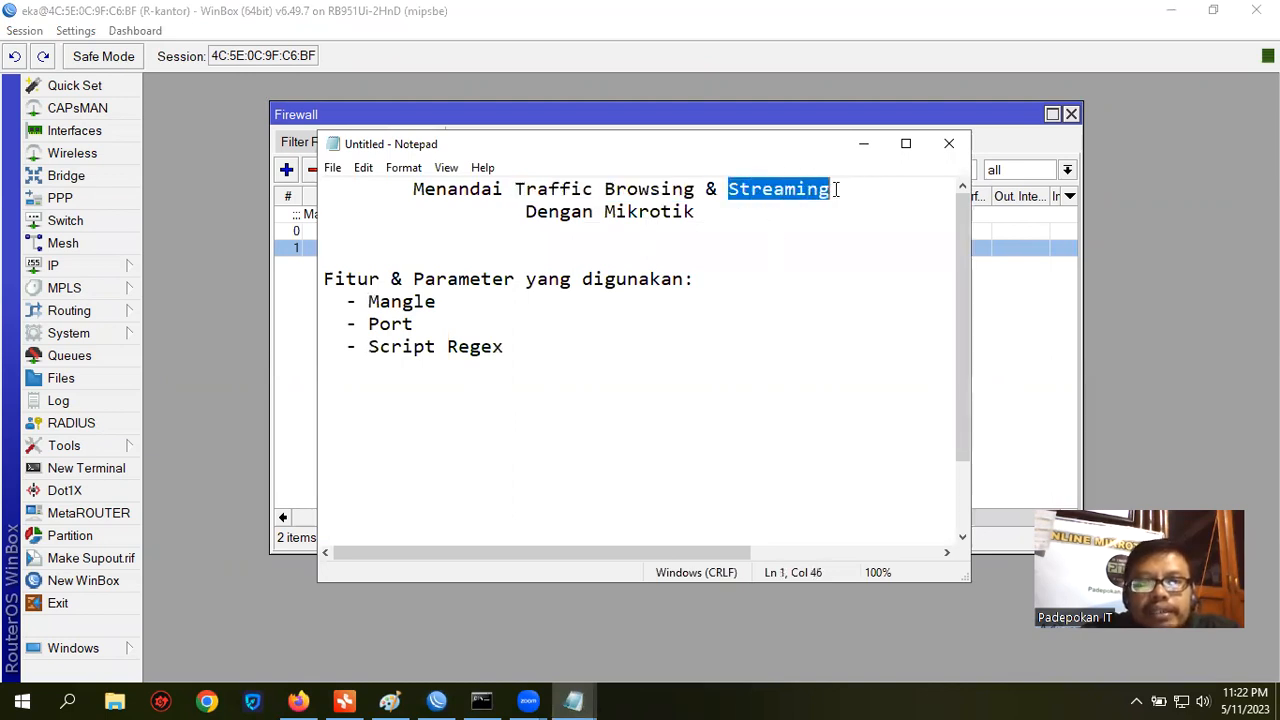
left_click_drag(368, 346, 522, 348)
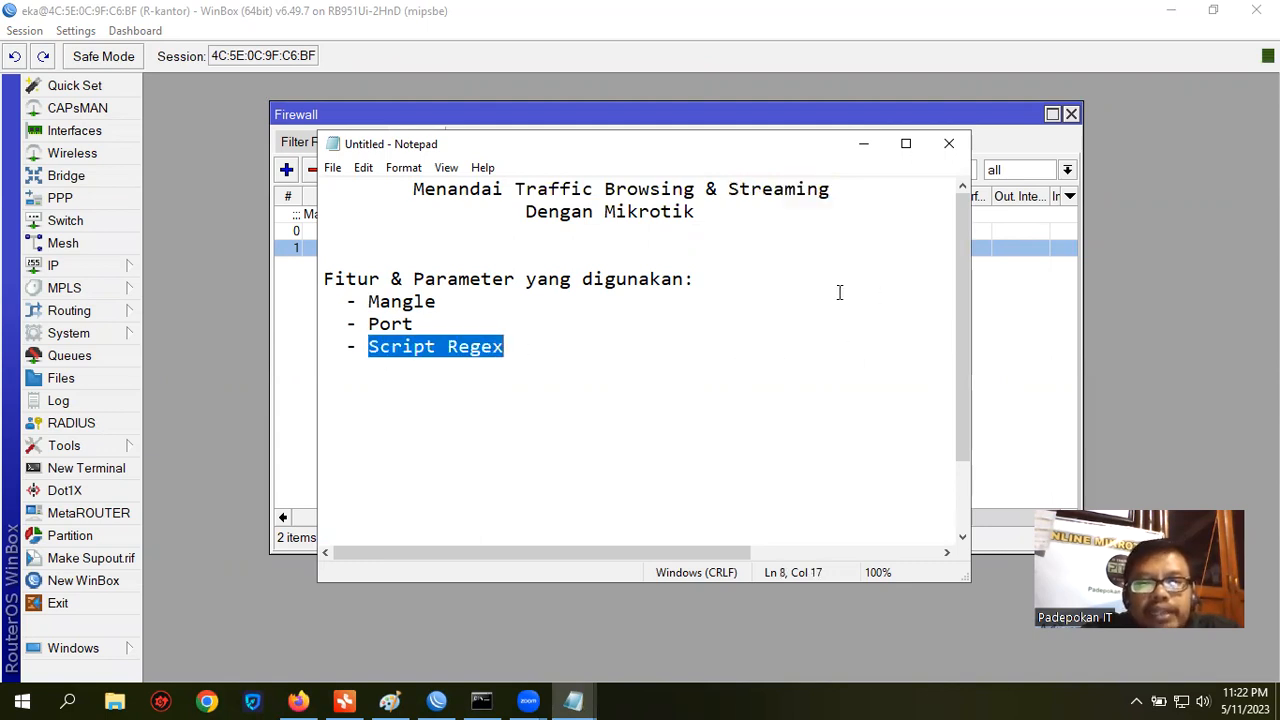
left_click(906, 143)
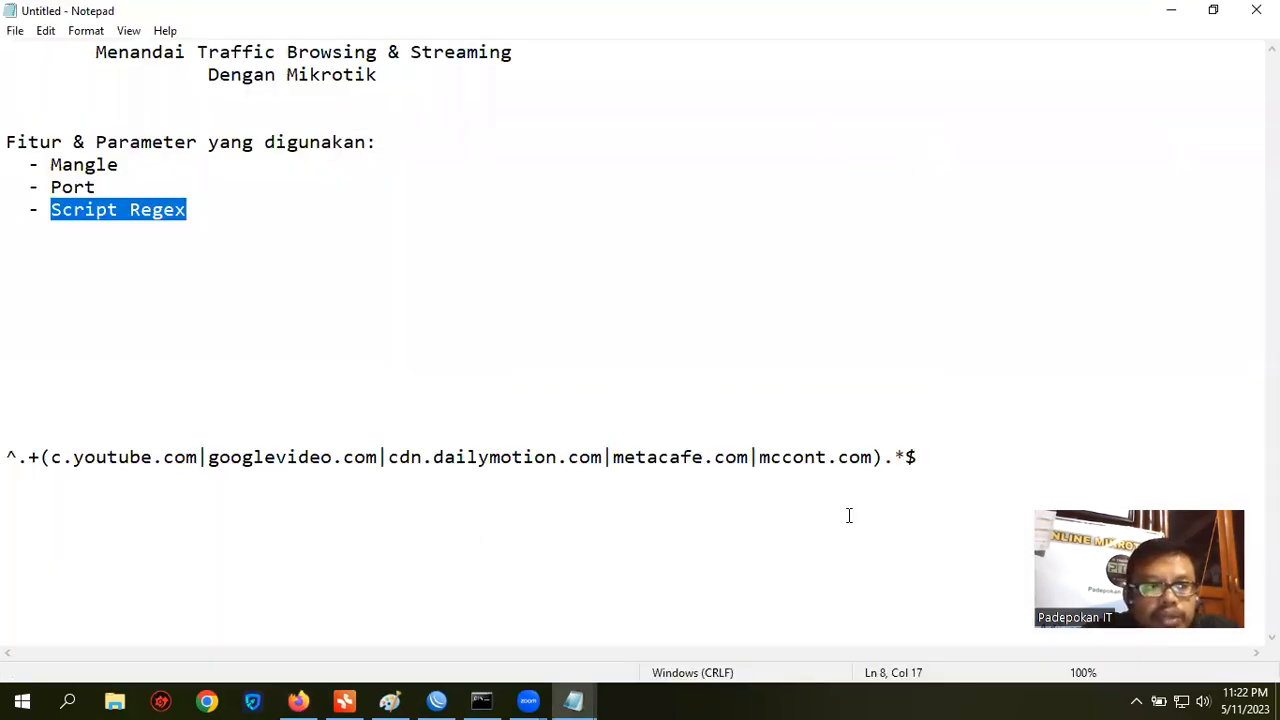
left_click_drag(943, 463, 8, 460)
left_click(106, 497)
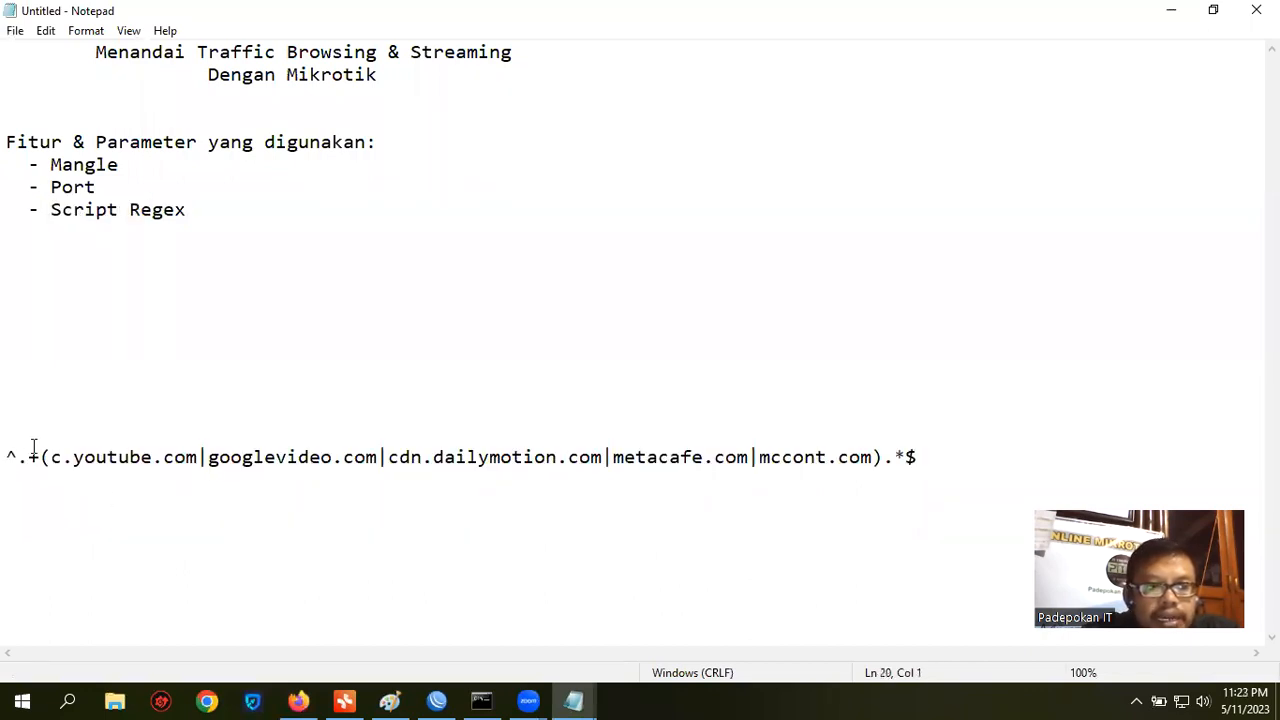
left_click_drag(51, 457, 782, 457)
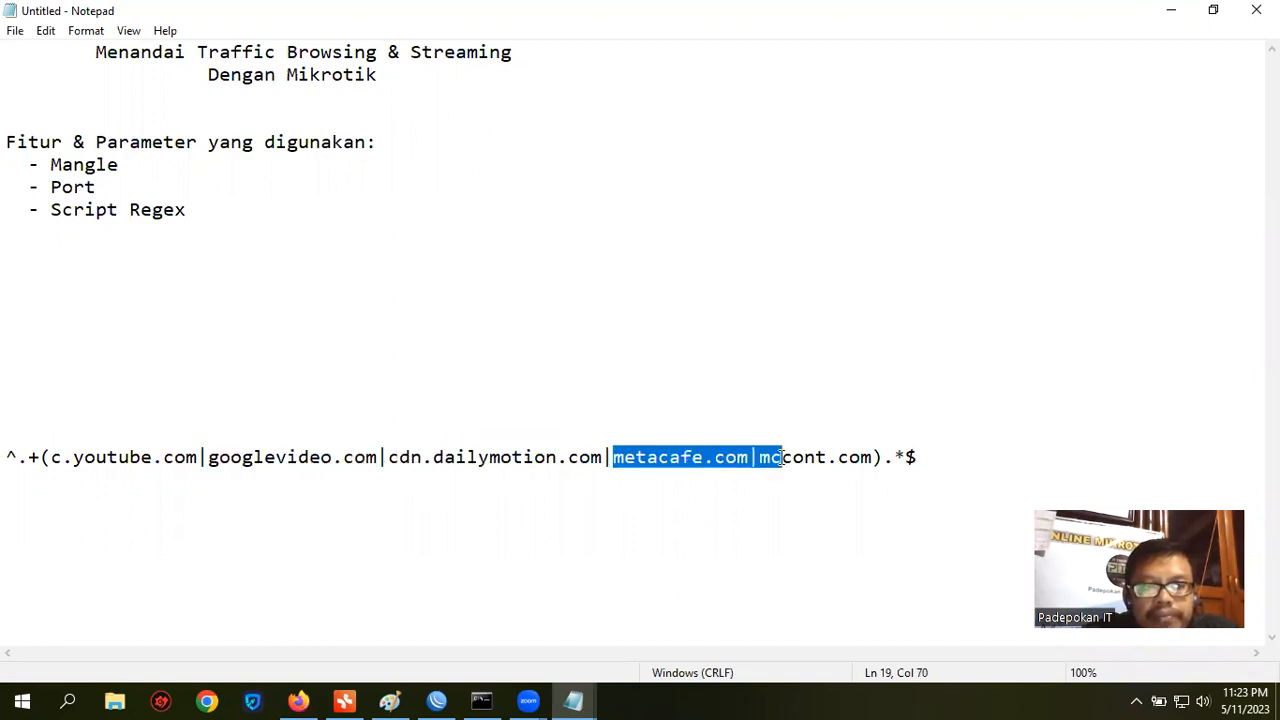
left_click(701, 542)
Step: Copy the full regex line ^.+(c.youtube.com|googlevideo.com|cdn.dailymotion.com|metacafe.com|mccont.com).*$ from the notes and return to WinBox
left_click_drag(971, 459, 5, 459)
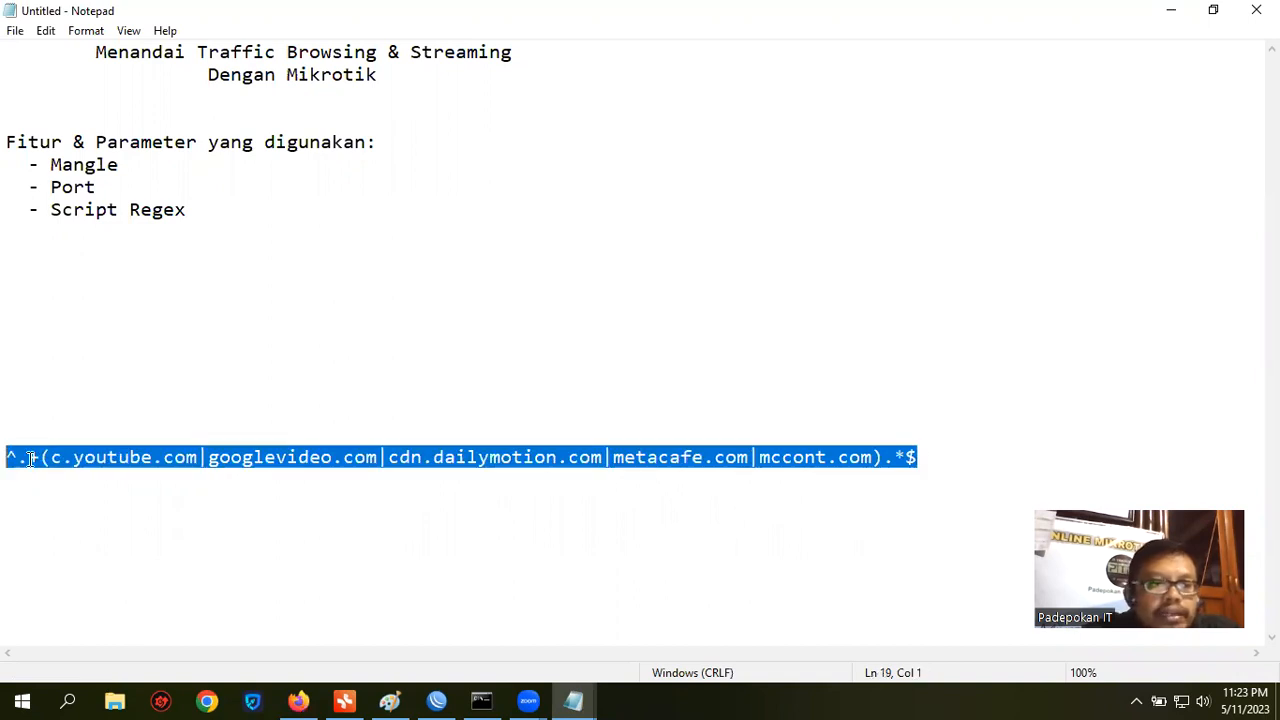
right_click(606, 457)
left_click(705, 225)
left_click(1176, 11)
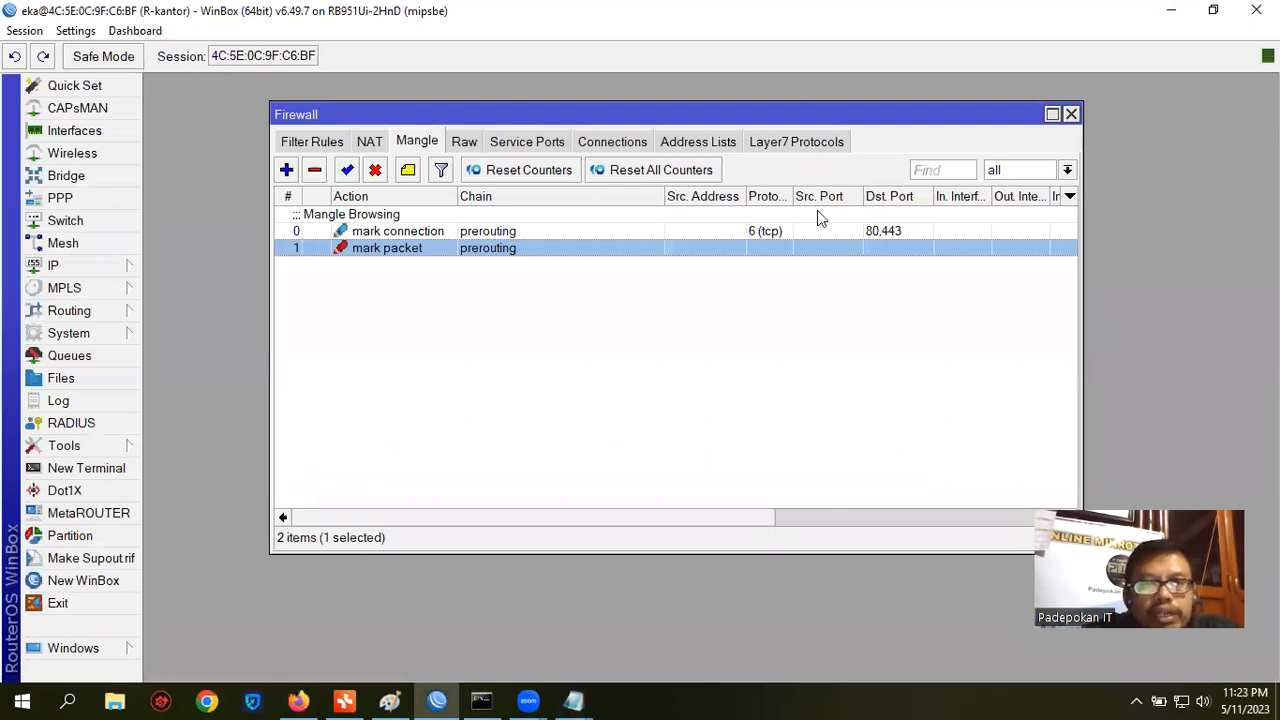
Step: Delete the existing "streaming" entry from the firewall's Layer7 protocols
left_click(820, 141)
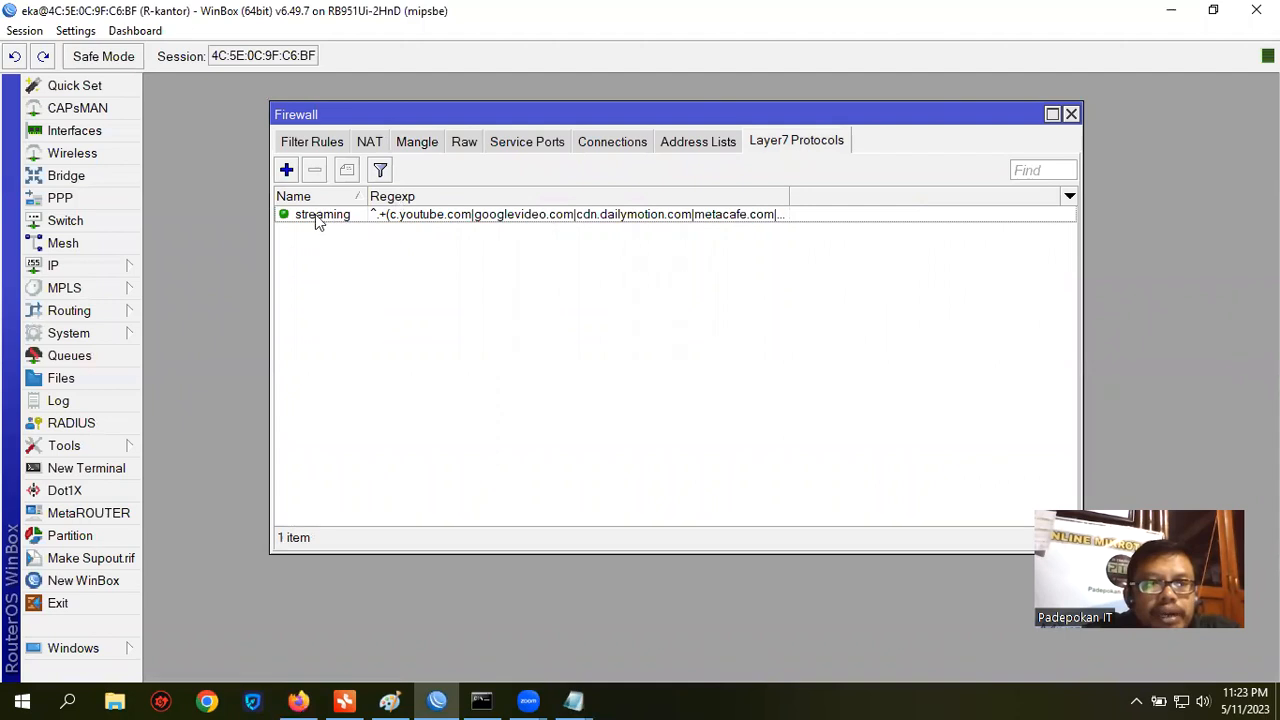
left_click(380, 216)
left_click(314, 170)
Step: Create a new Layer7 protocol named "streaming" with the copied regex as its Regexp, and save it
left_click(286, 170)
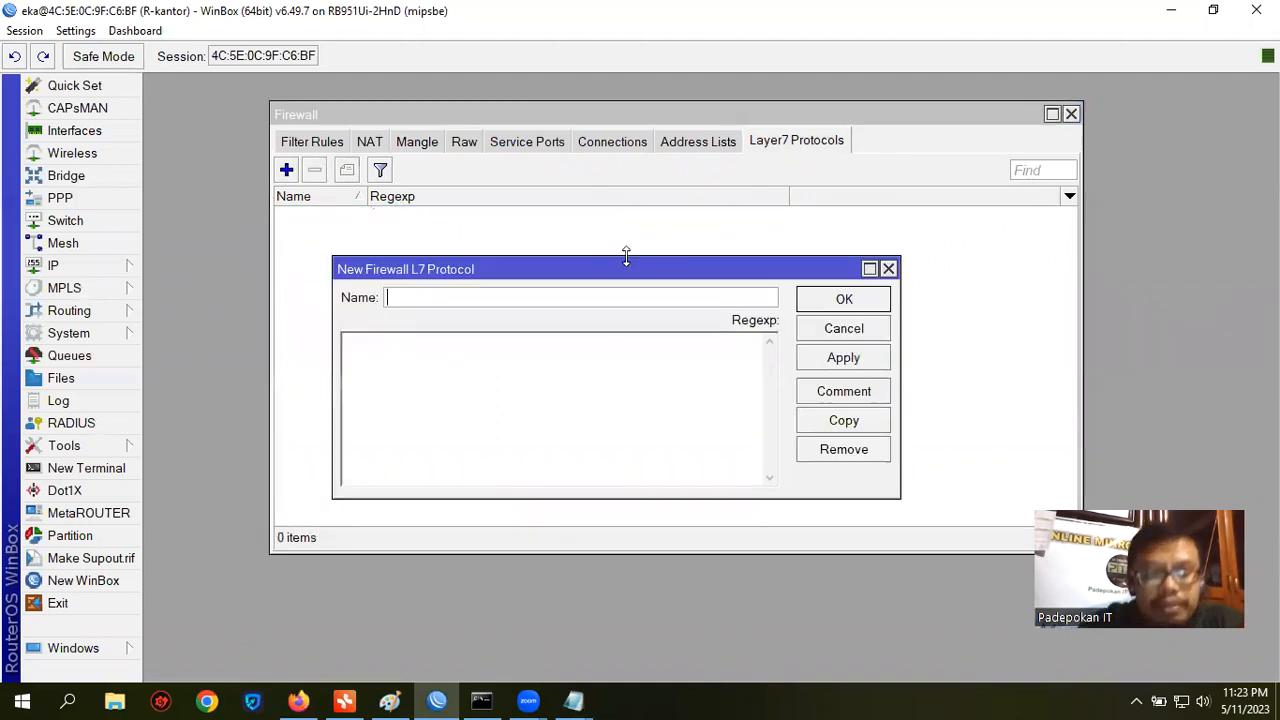
type("streamin")
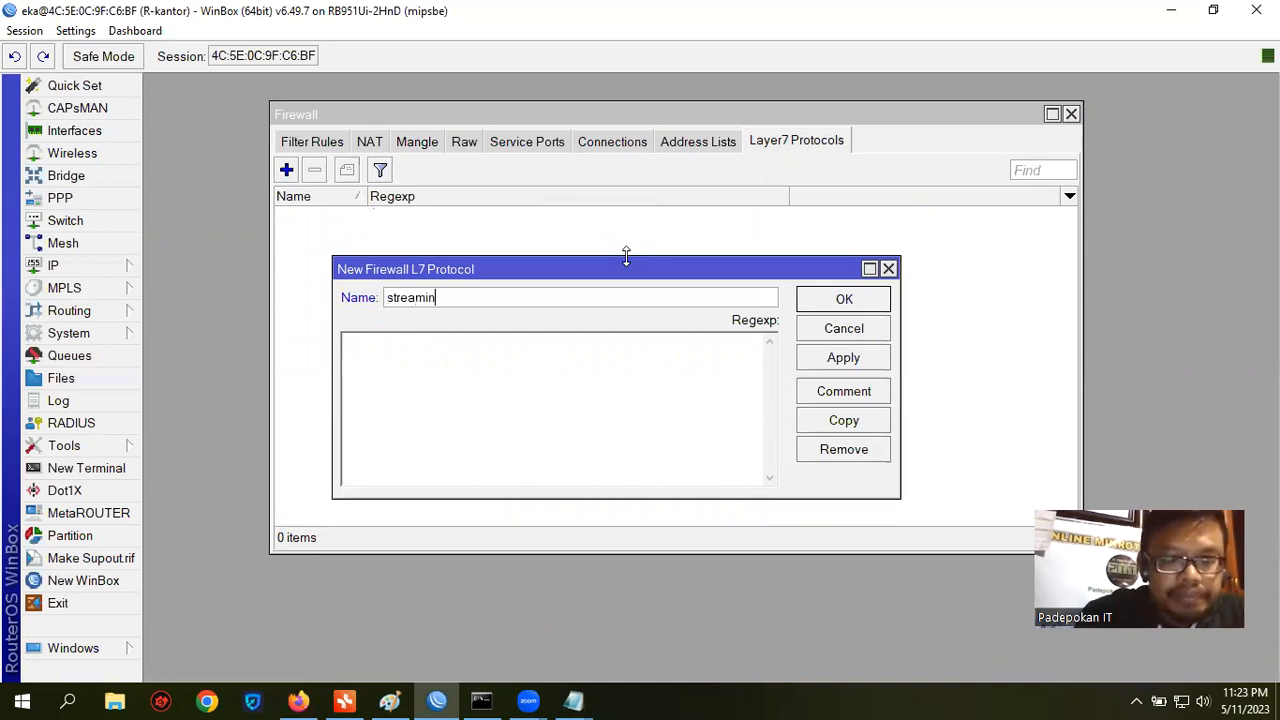
left_click(500, 383)
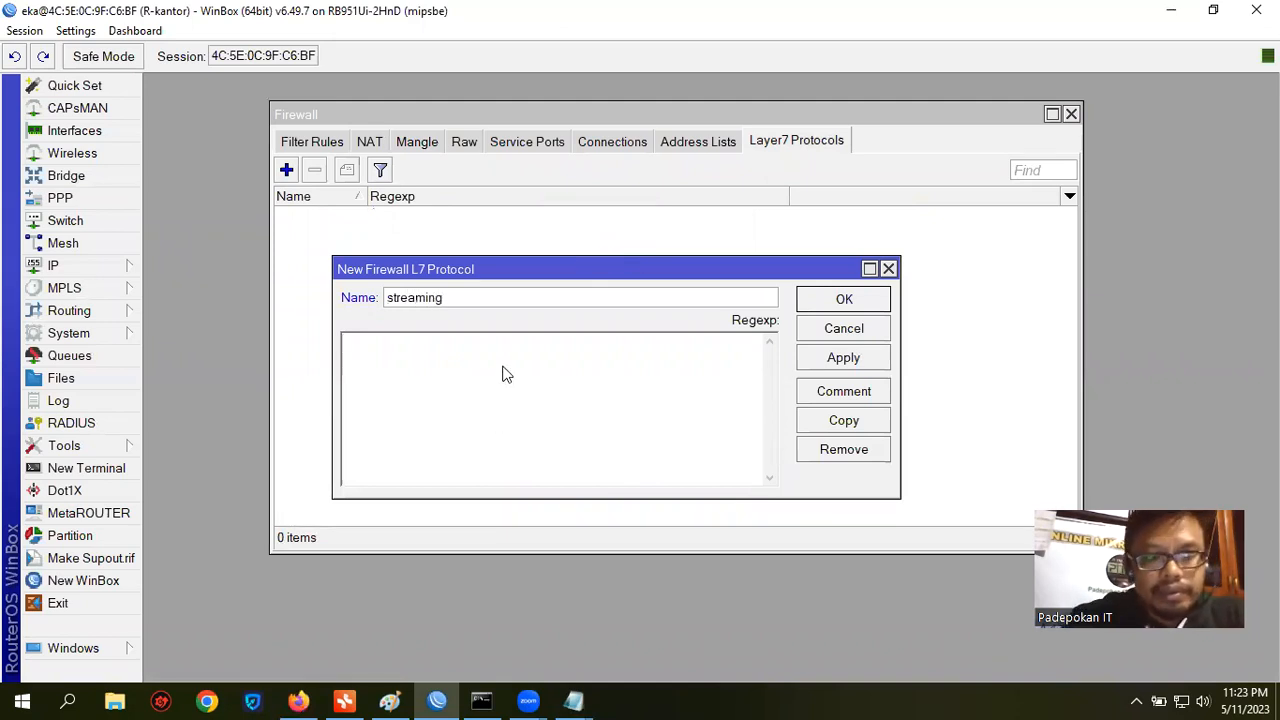
key("ctrl+v")
left_click(846, 299)
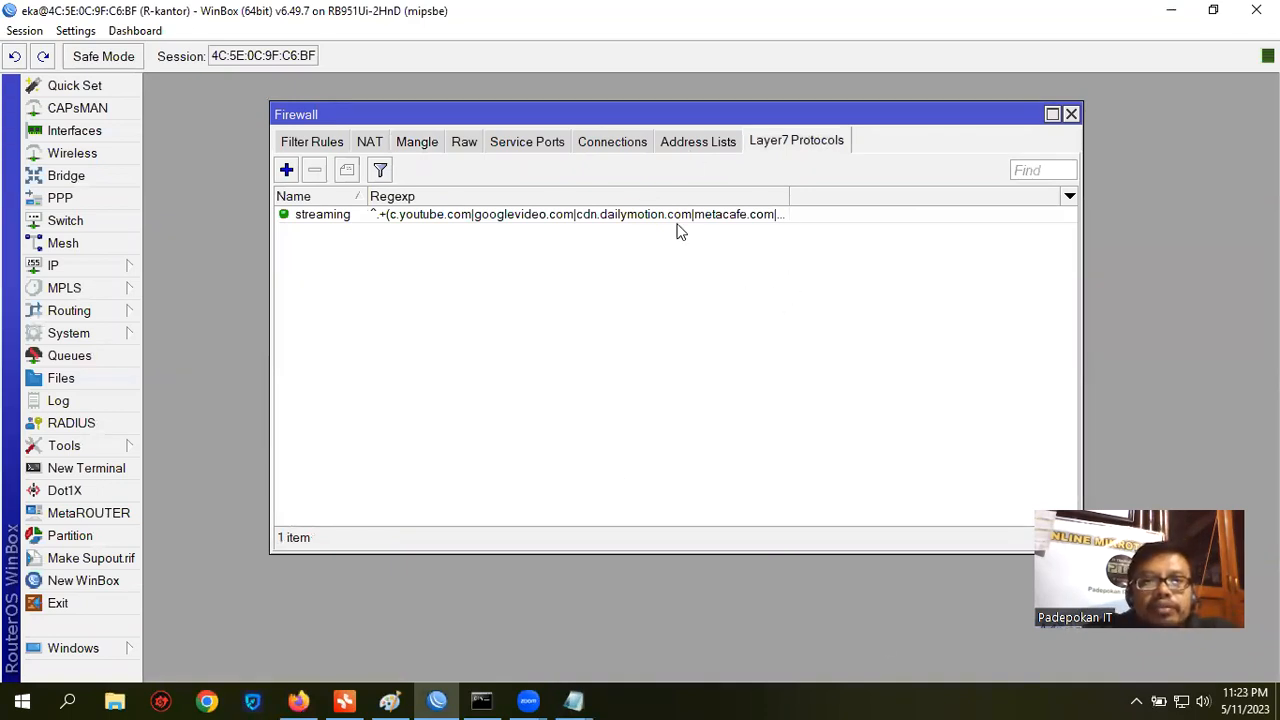
Step: Start a new mangle rule in the prerouting chain with protocol 6 (tcp) and destination port 443
left_click(414, 143)
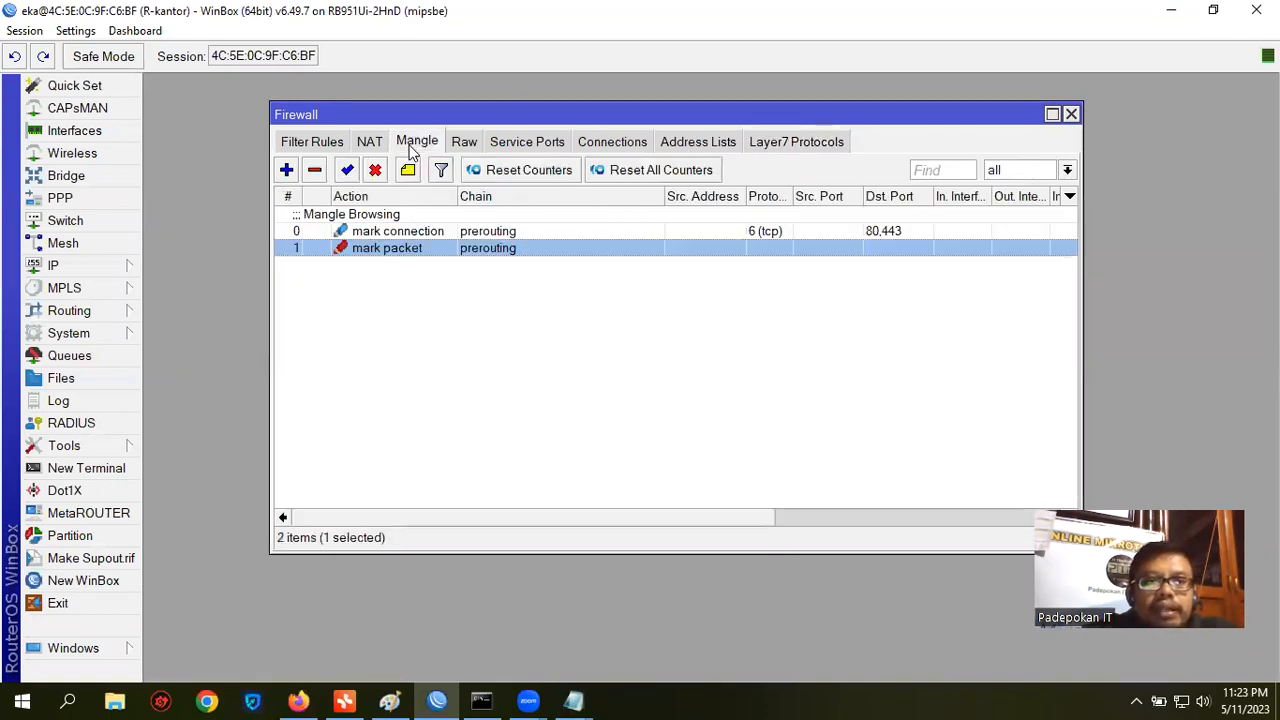
left_click(475, 350)
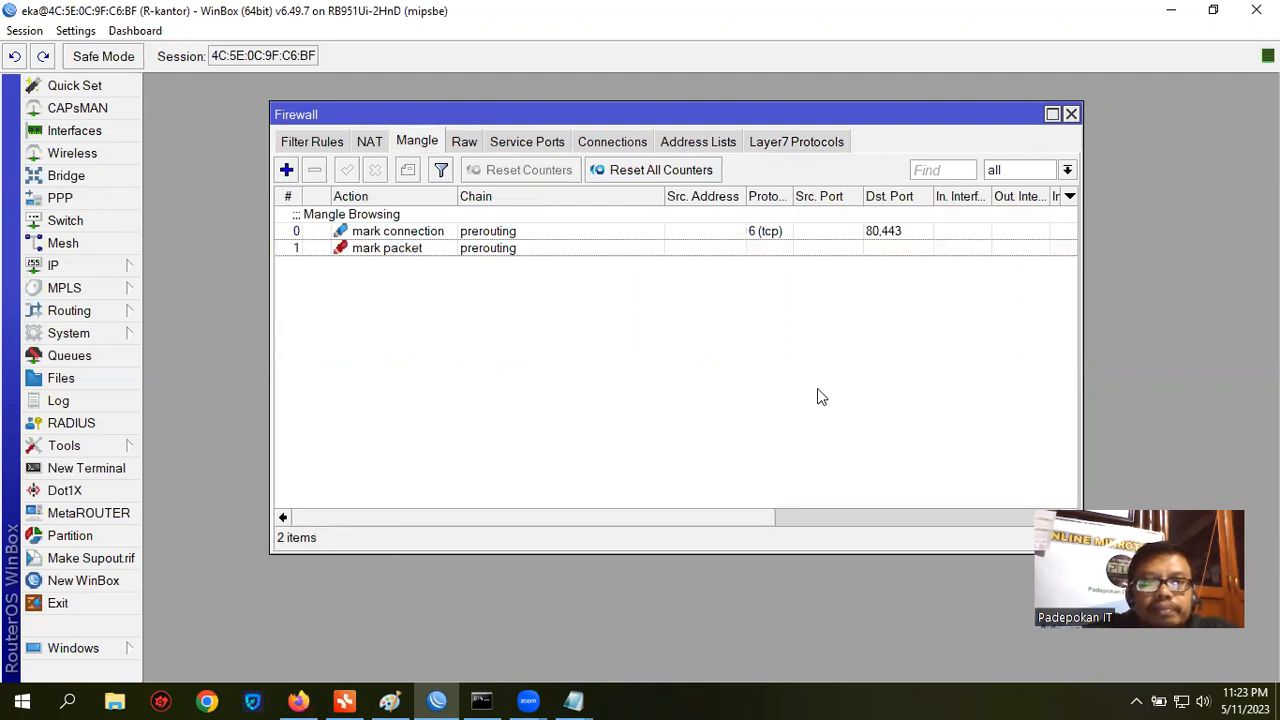
left_click(286, 170)
left_click(433, 116)
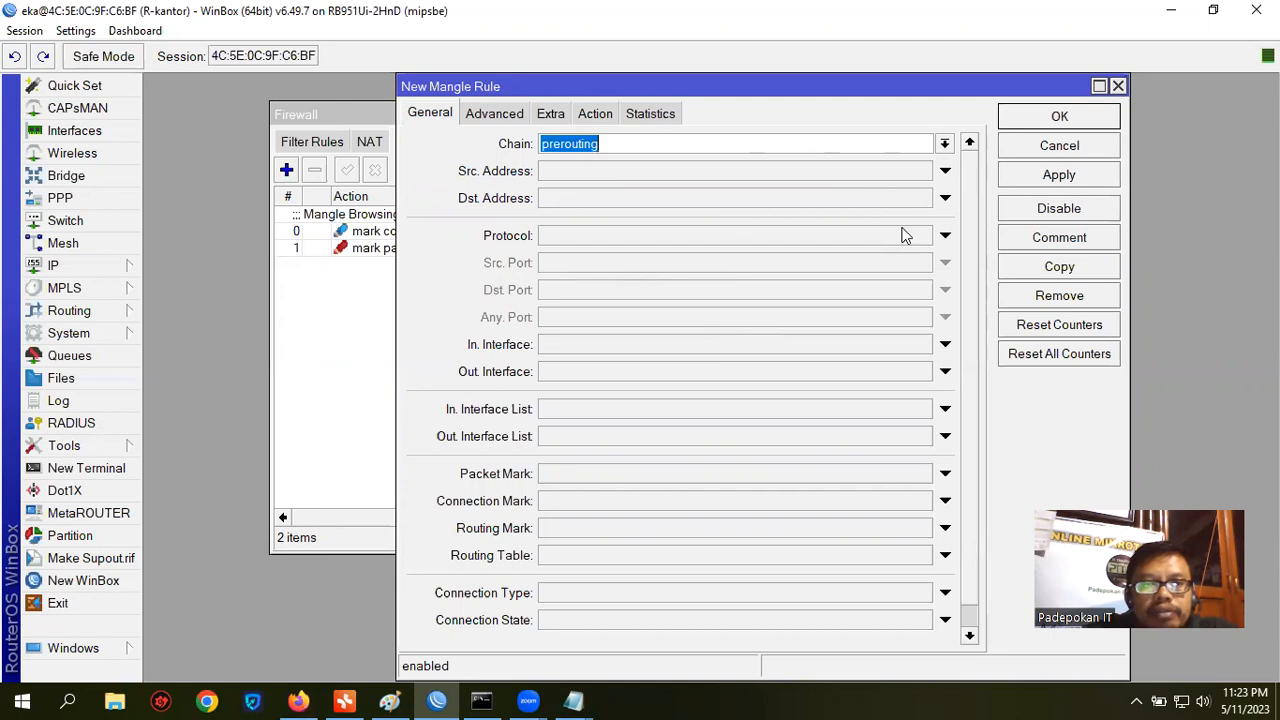
left_click_drag(660, 88, 612, 93)
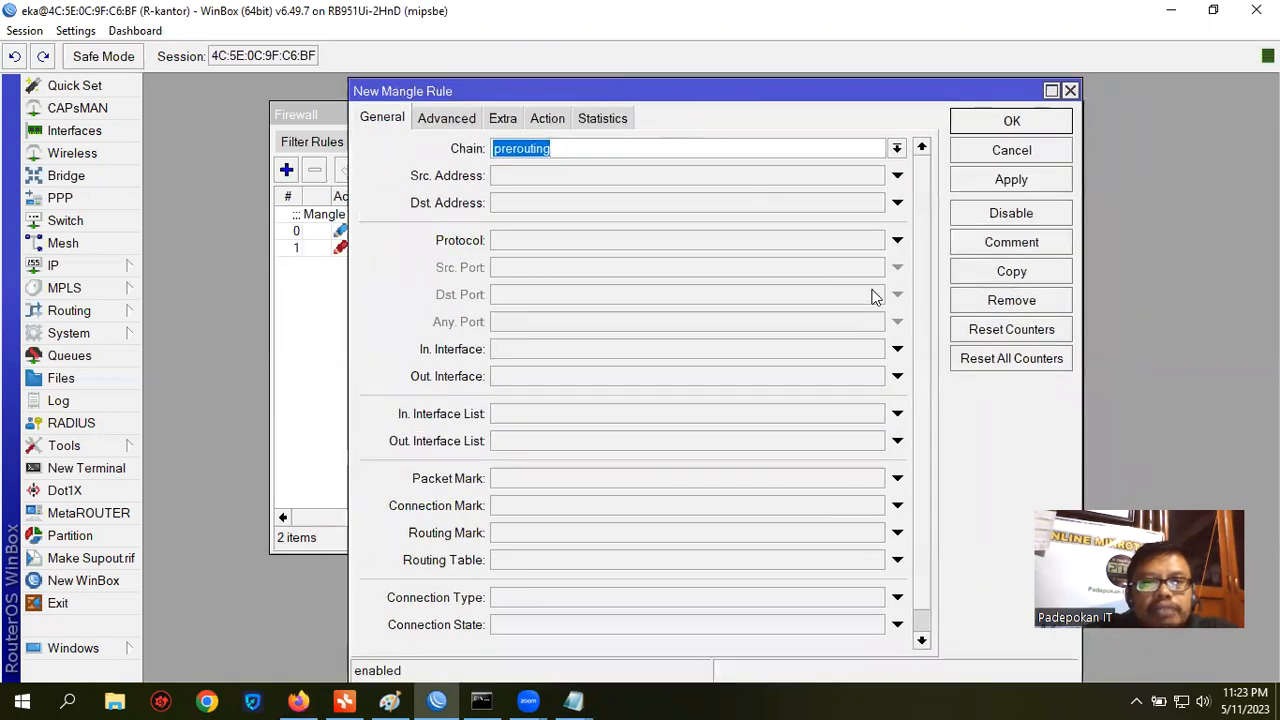
left_click(866, 240)
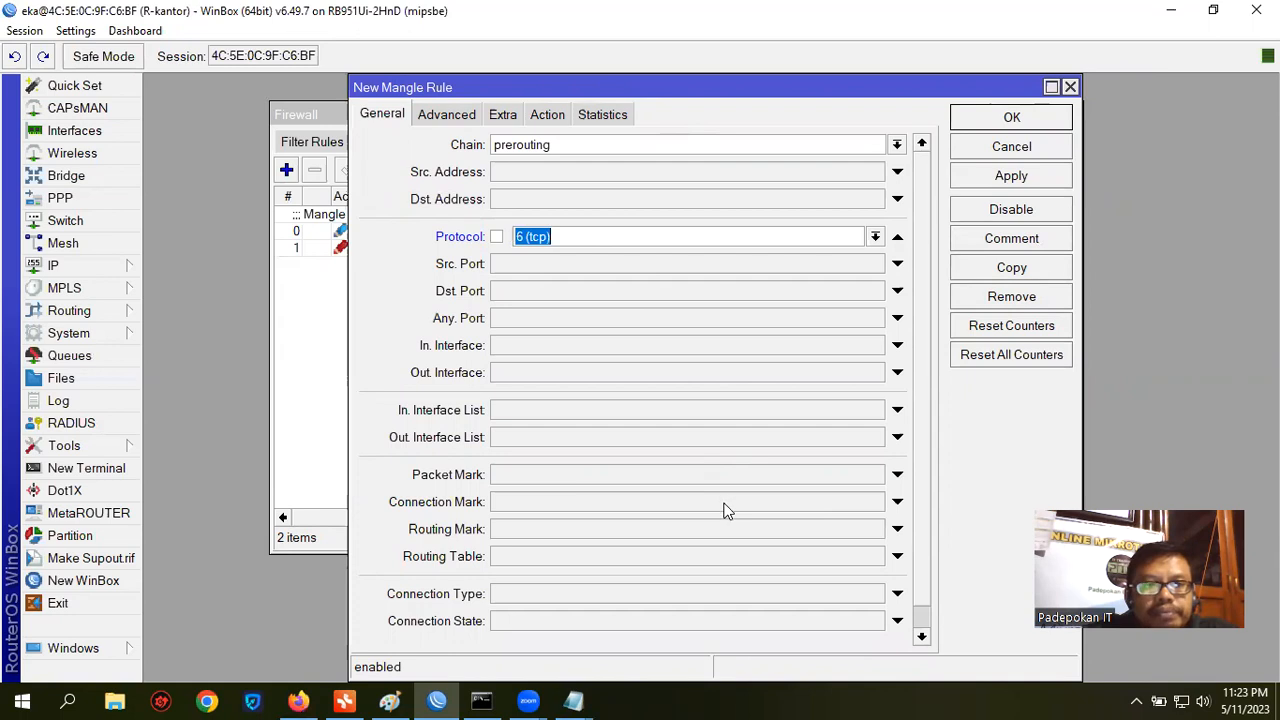
left_click(620, 296)
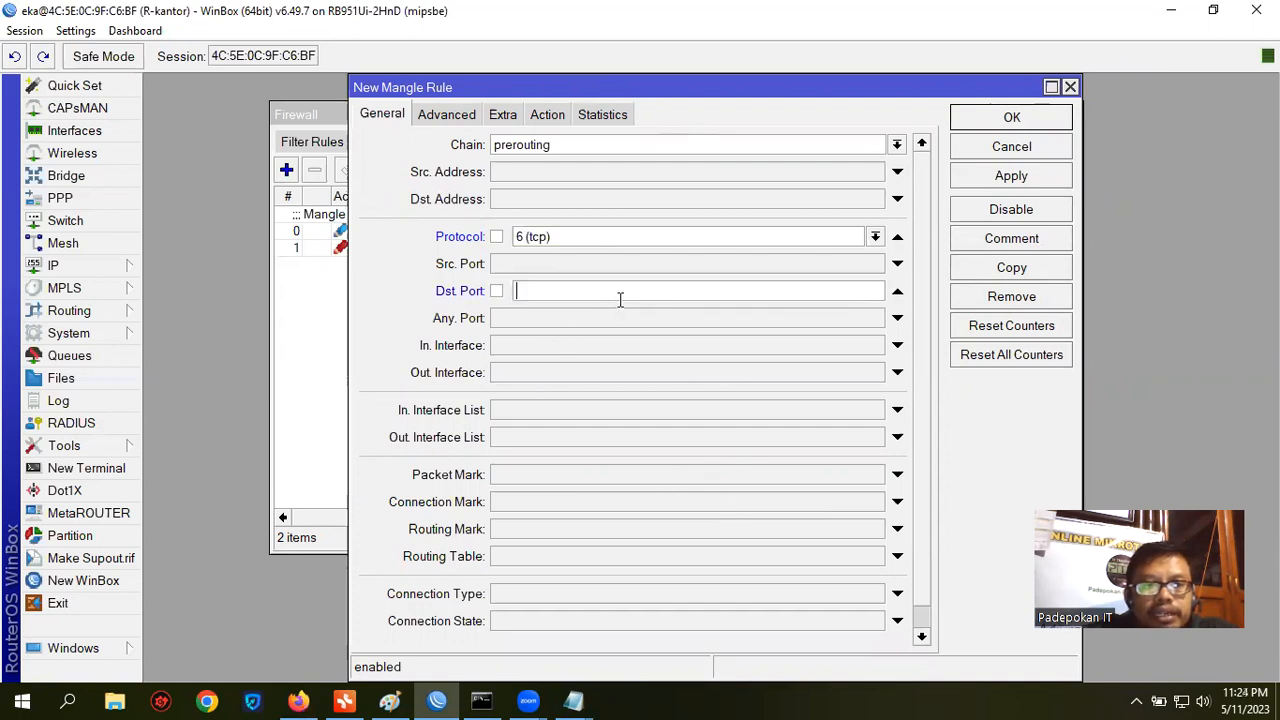
type("80")
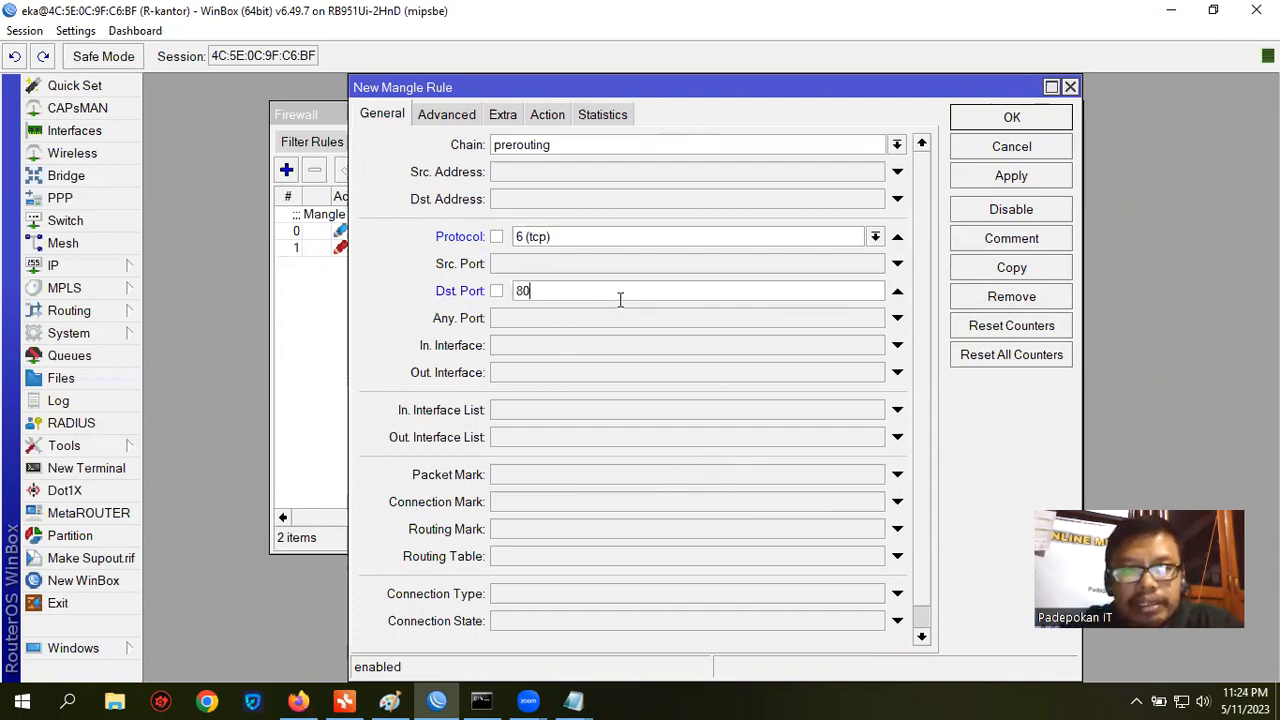
key("BackSpace")
key("BackSpace")
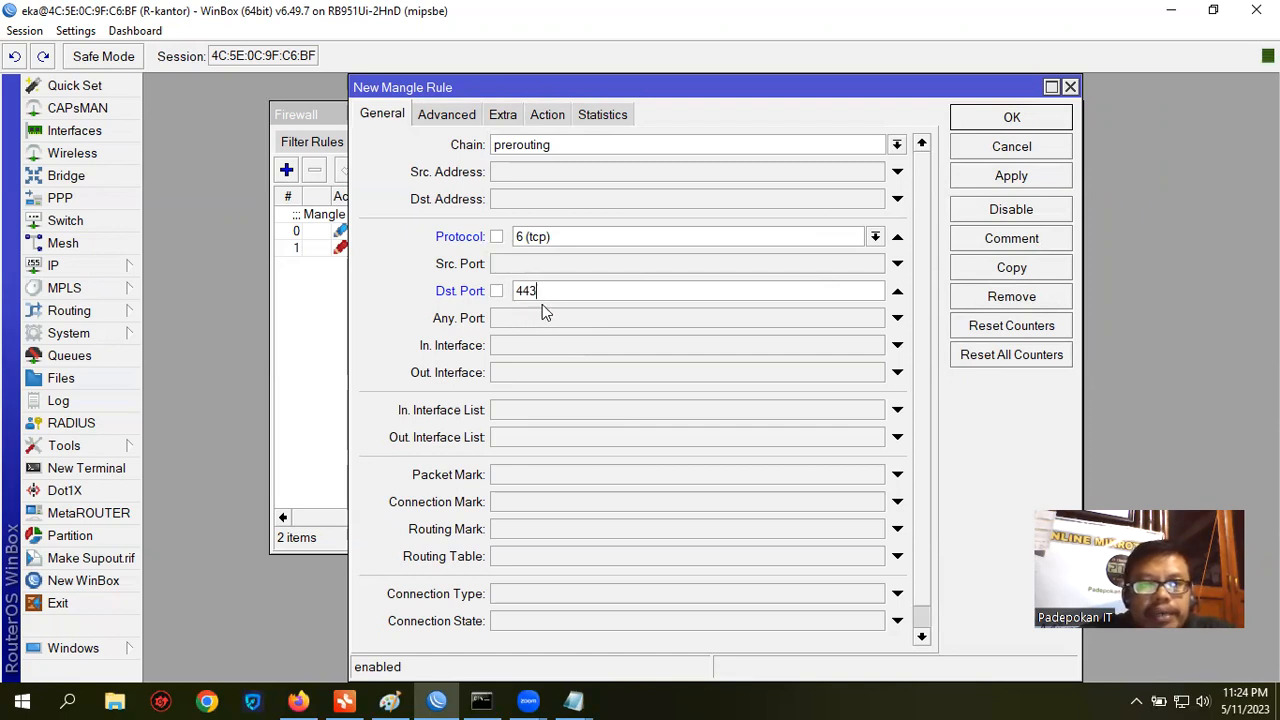
Step: Set the new mangle rule to match the Layer7 protocol "streaming"
left_click(447, 114)
left_click(771, 209)
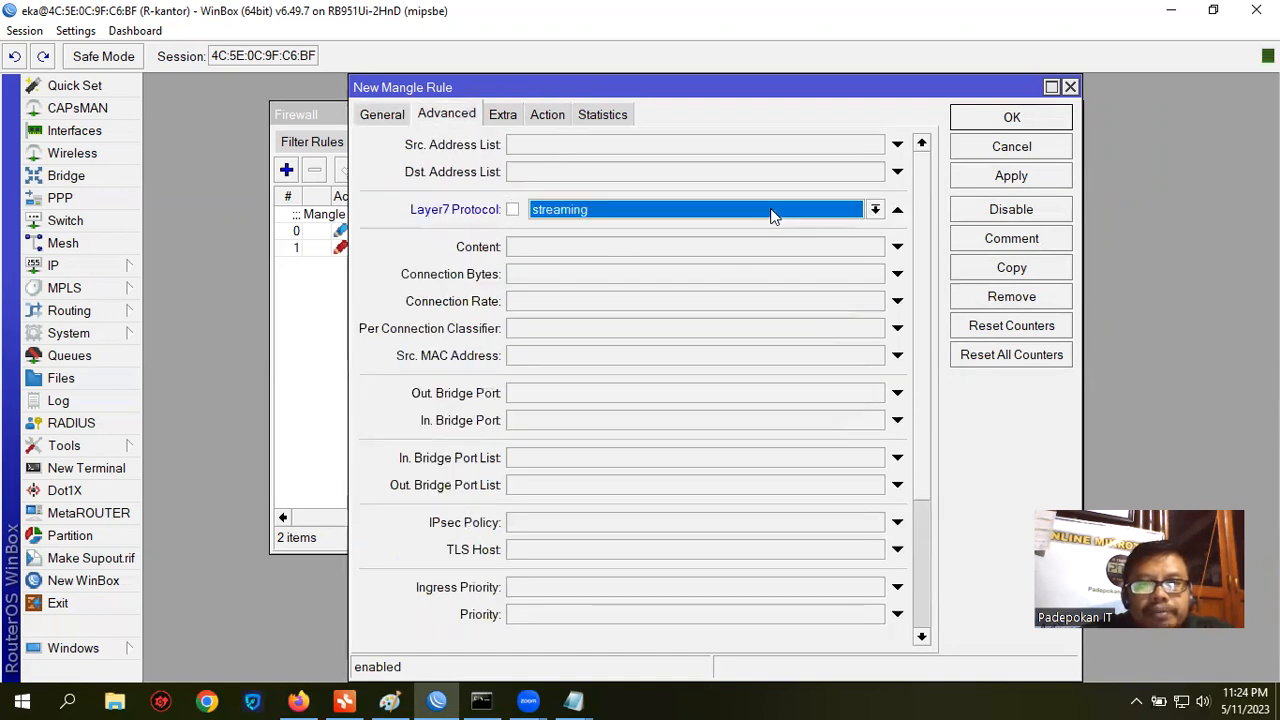
left_click(875, 211)
left_click(614, 230)
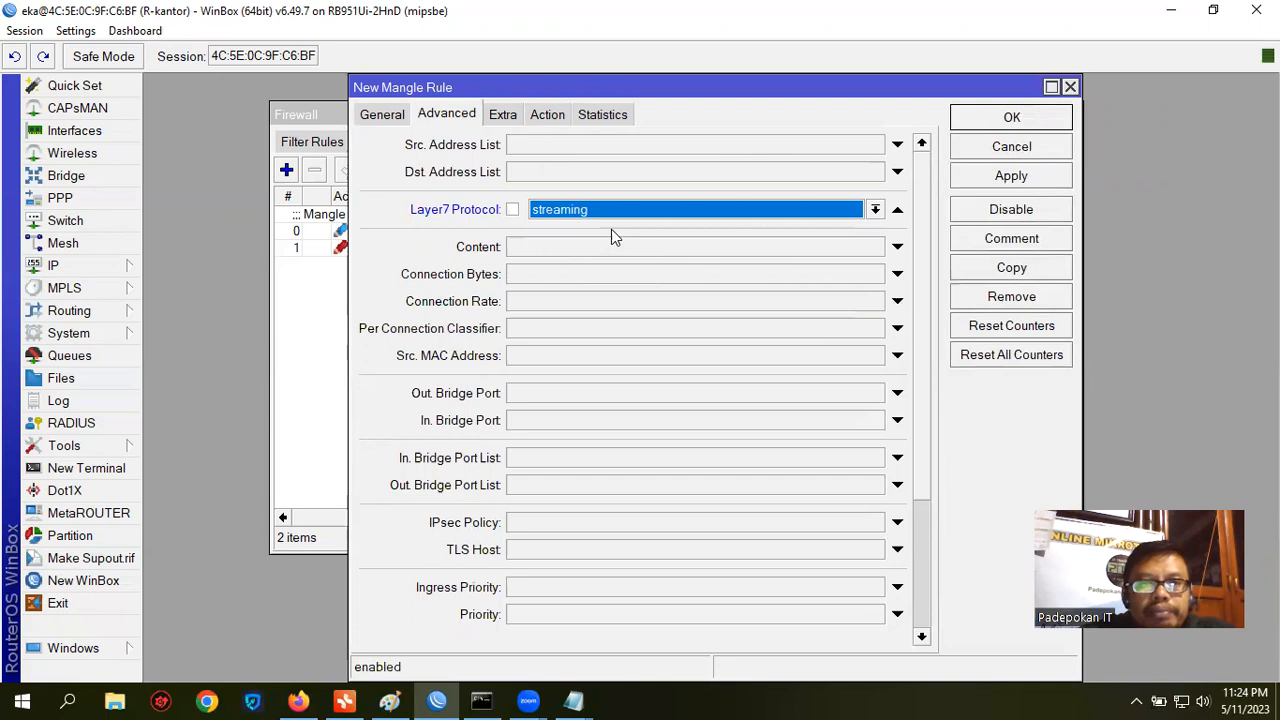
Step: Set the rule's action to mark connection with new connection mark "koneksi streaming" and Passthrough enabled, and save the rule
left_click(548, 114)
left_click(587, 144)
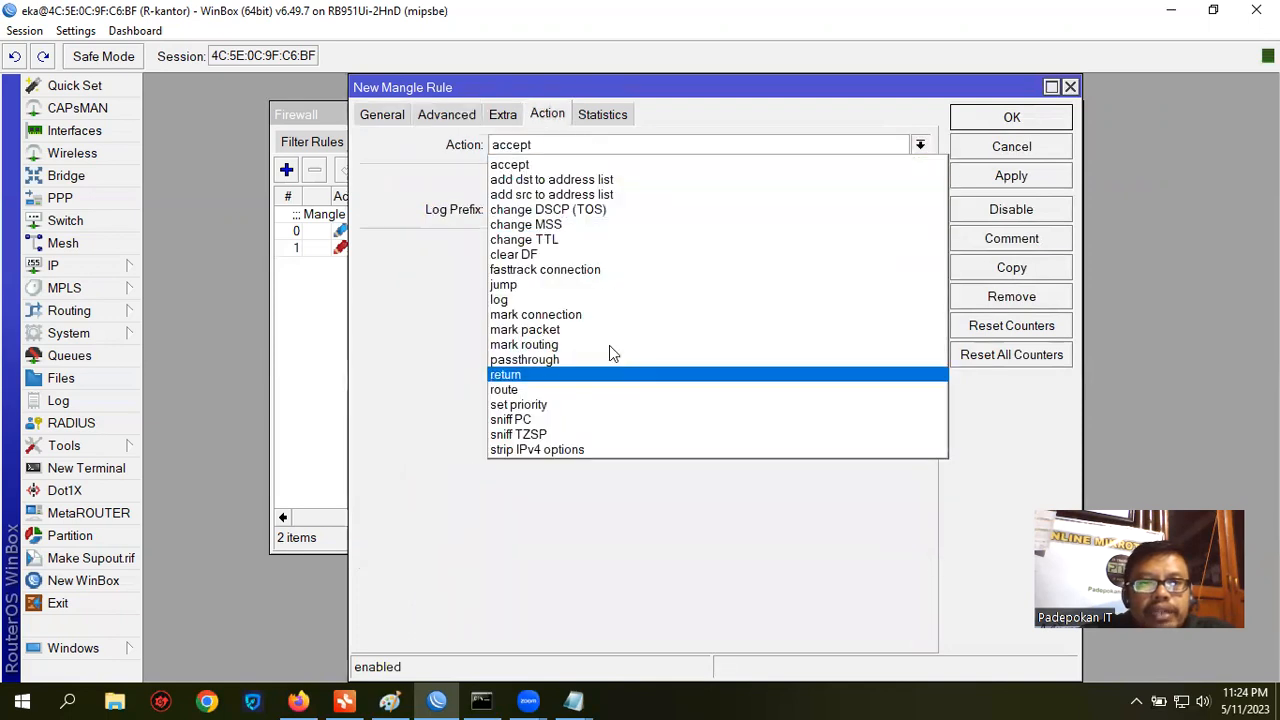
left_click(598, 314)
left_click(580, 248)
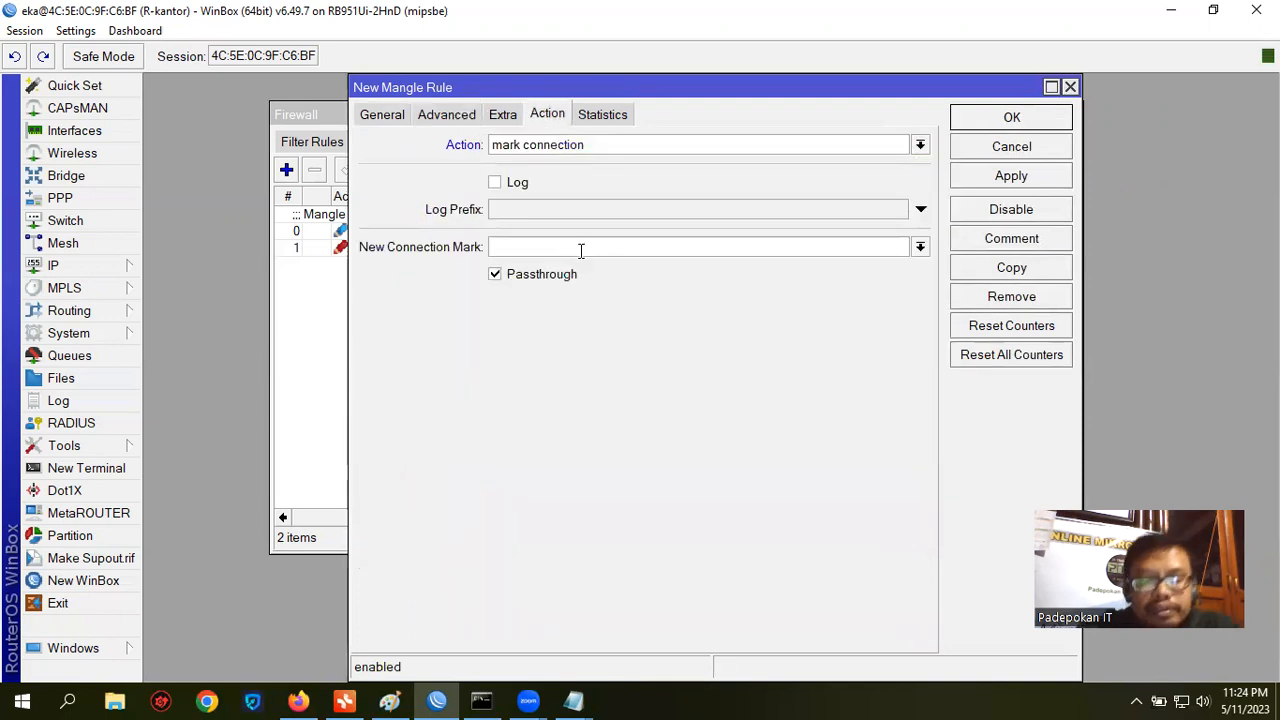
type("koneksi streaming")
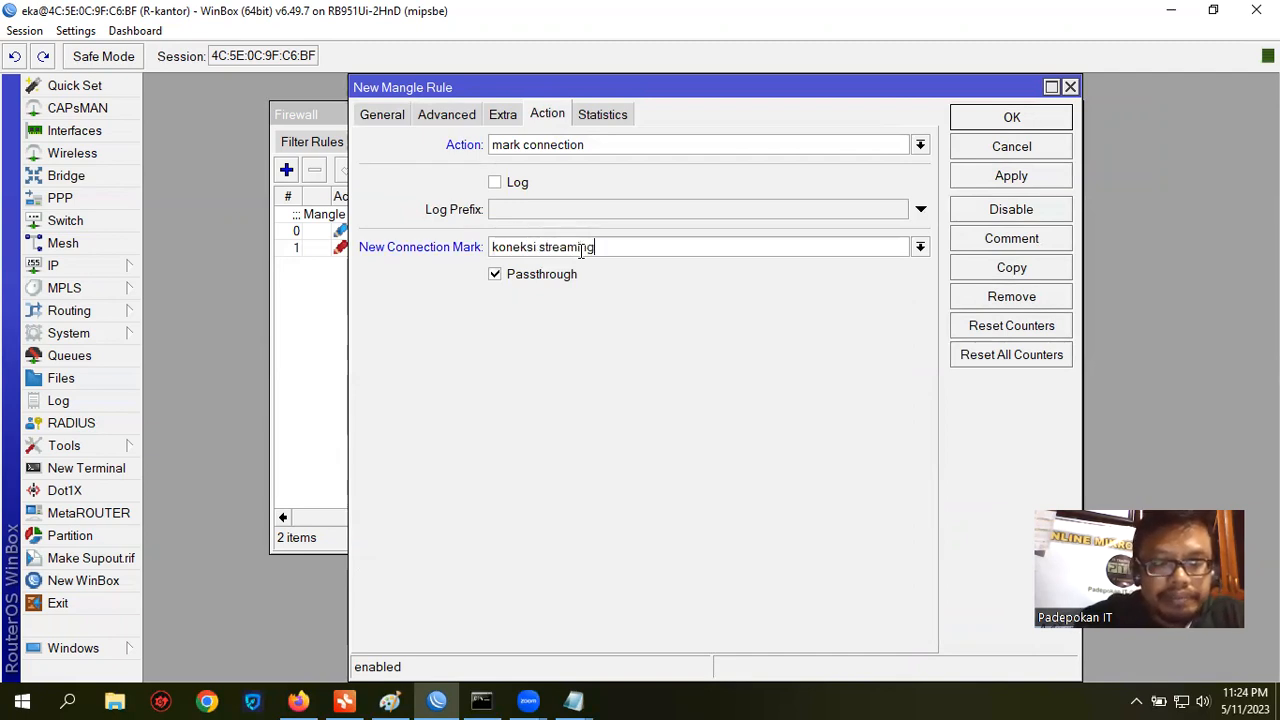
left_click(565, 276)
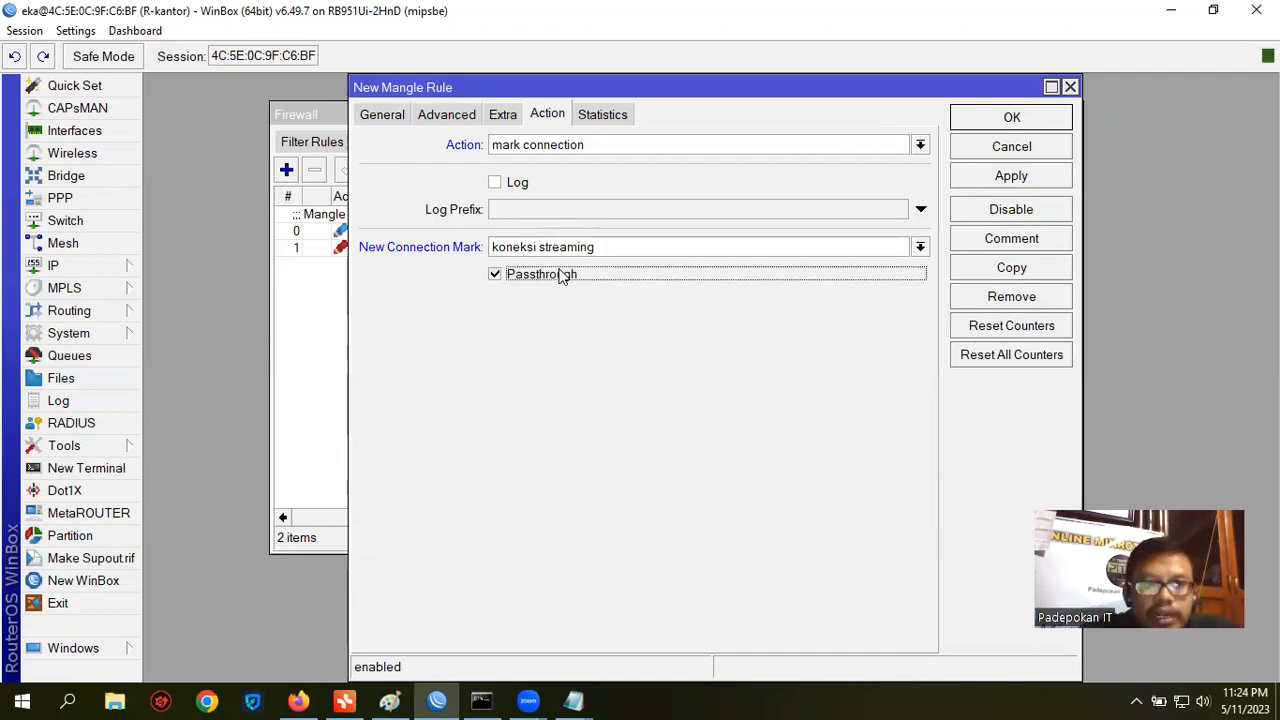
left_click(1000, 120)
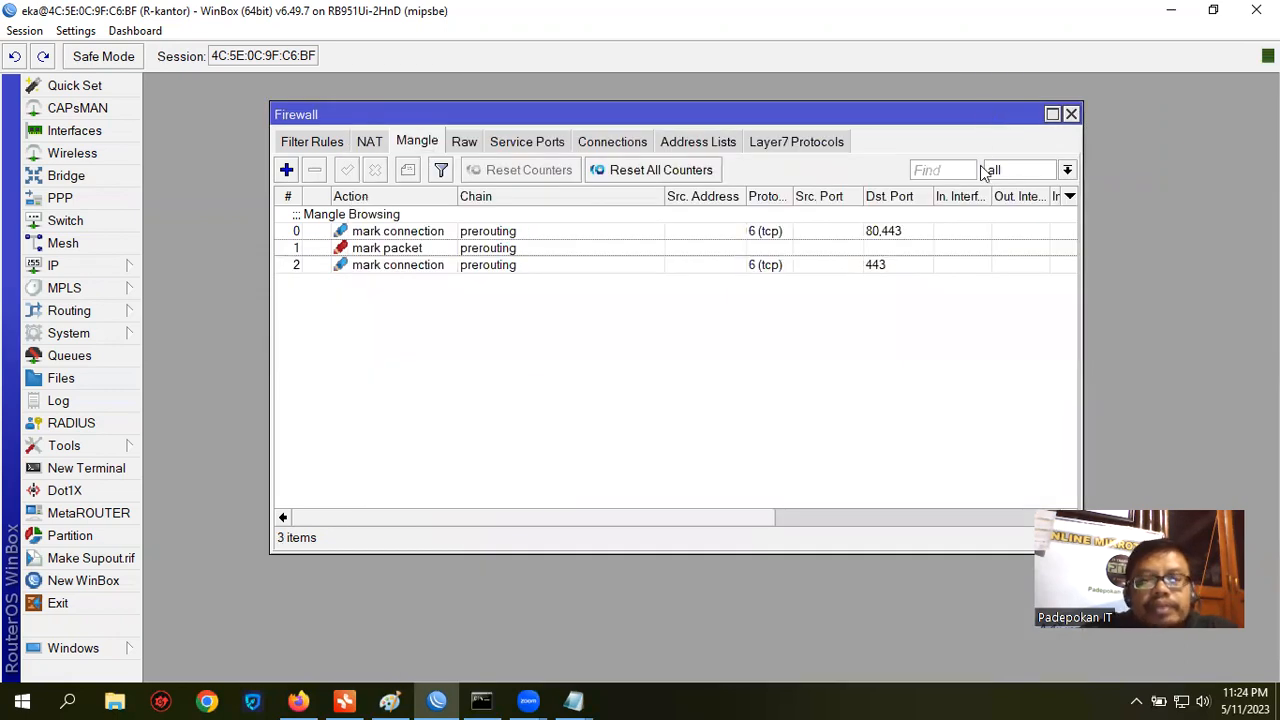
Step: Duplicate the streaming mark connection rule for tcp port 443 with the copy's protocol set to udp, and save it
double_click(427, 267)
left_click(386, 116)
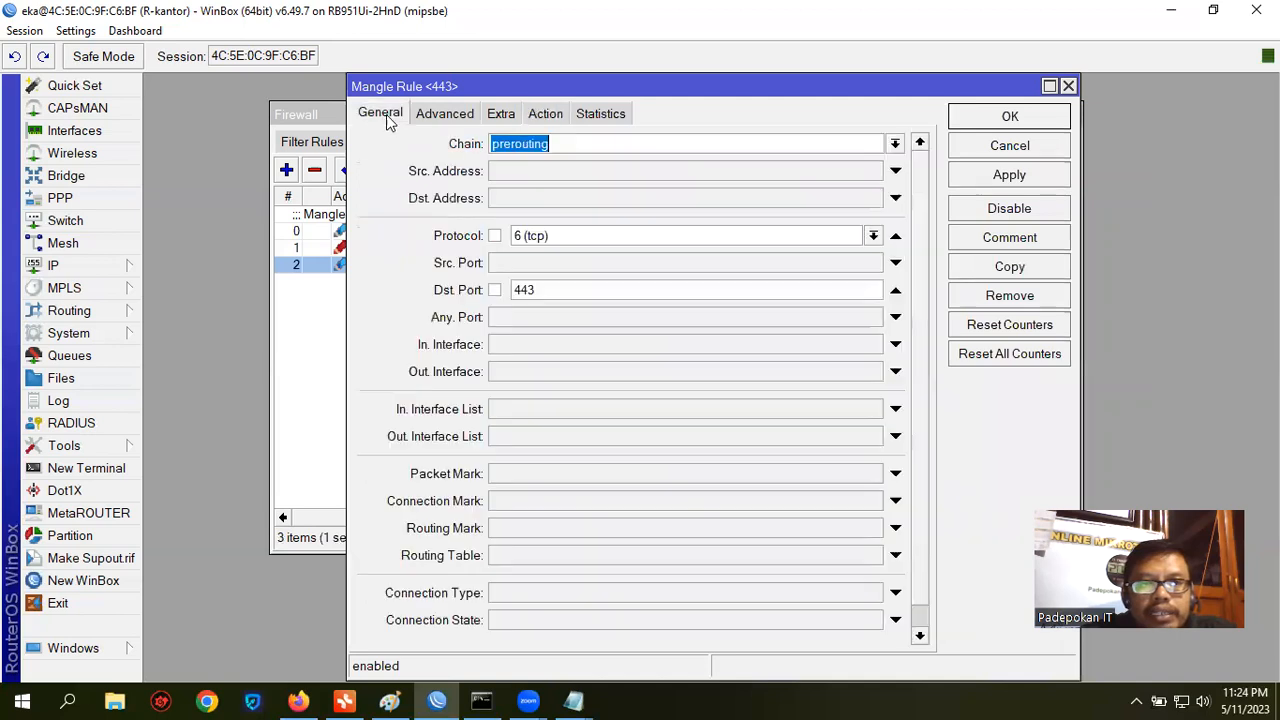
left_click(1012, 267)
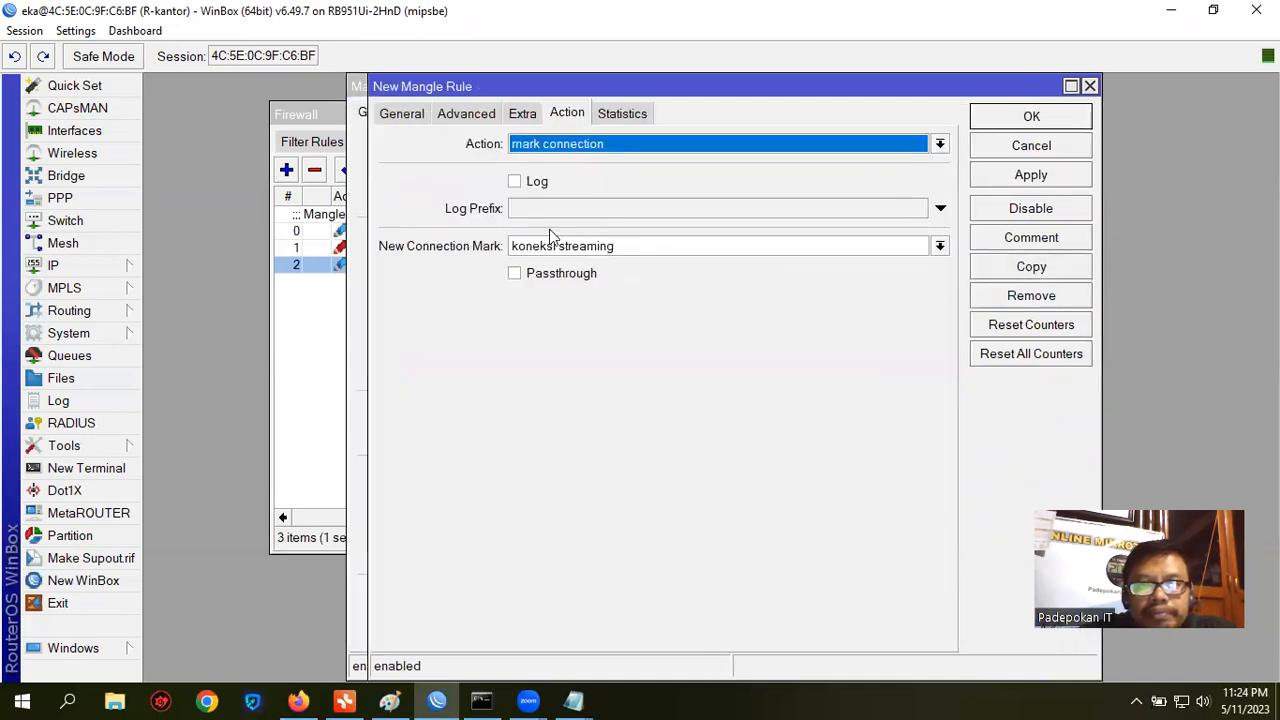
left_click(398, 116)
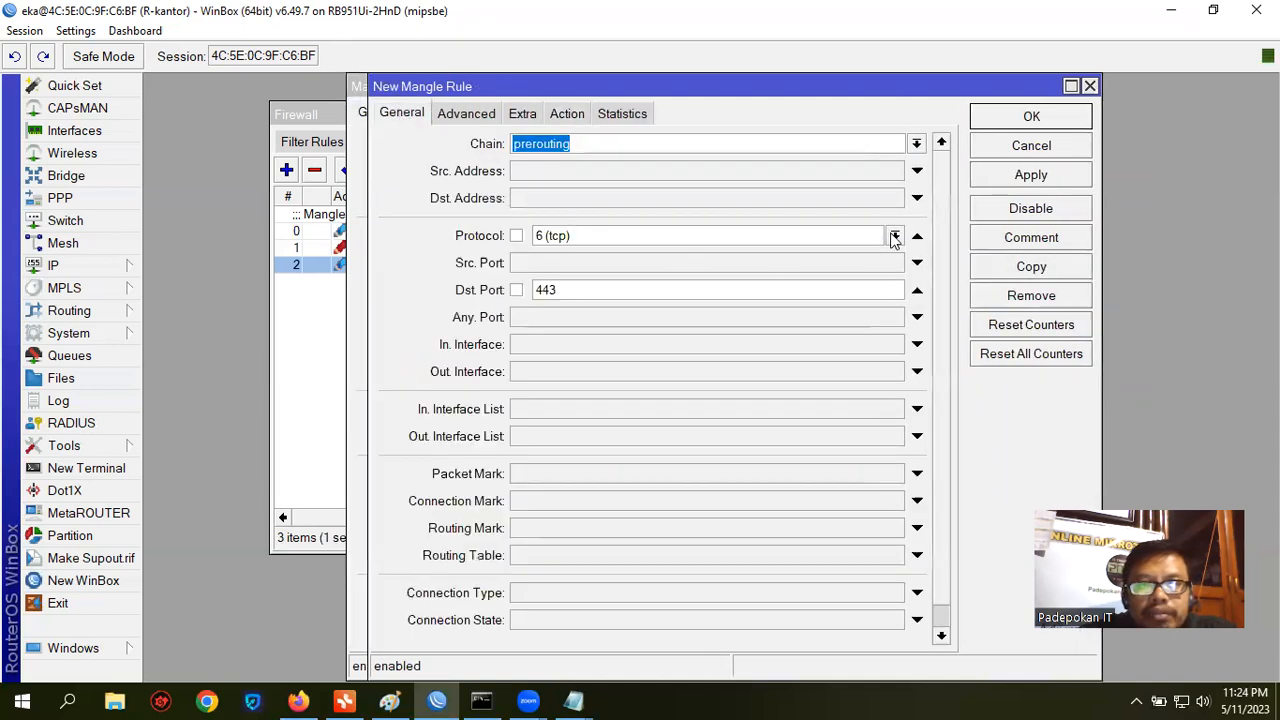
left_click(895, 236)
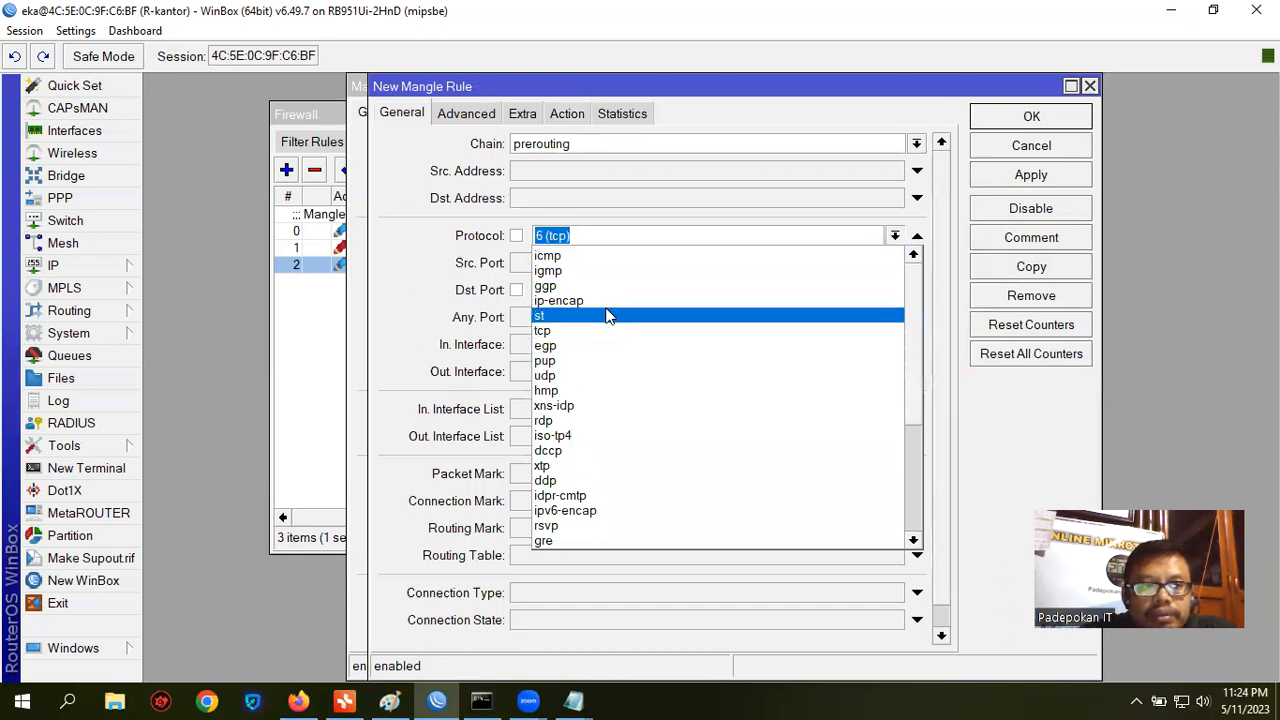
left_click(608, 376)
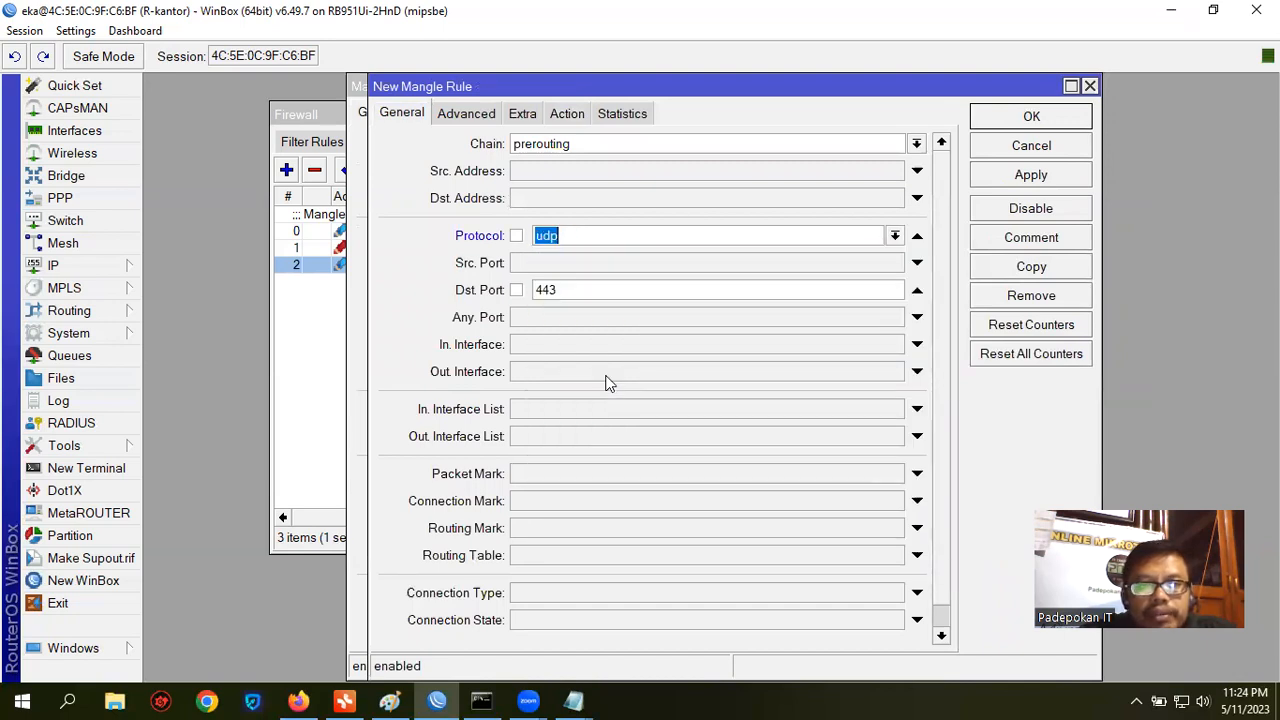
left_click(578, 118)
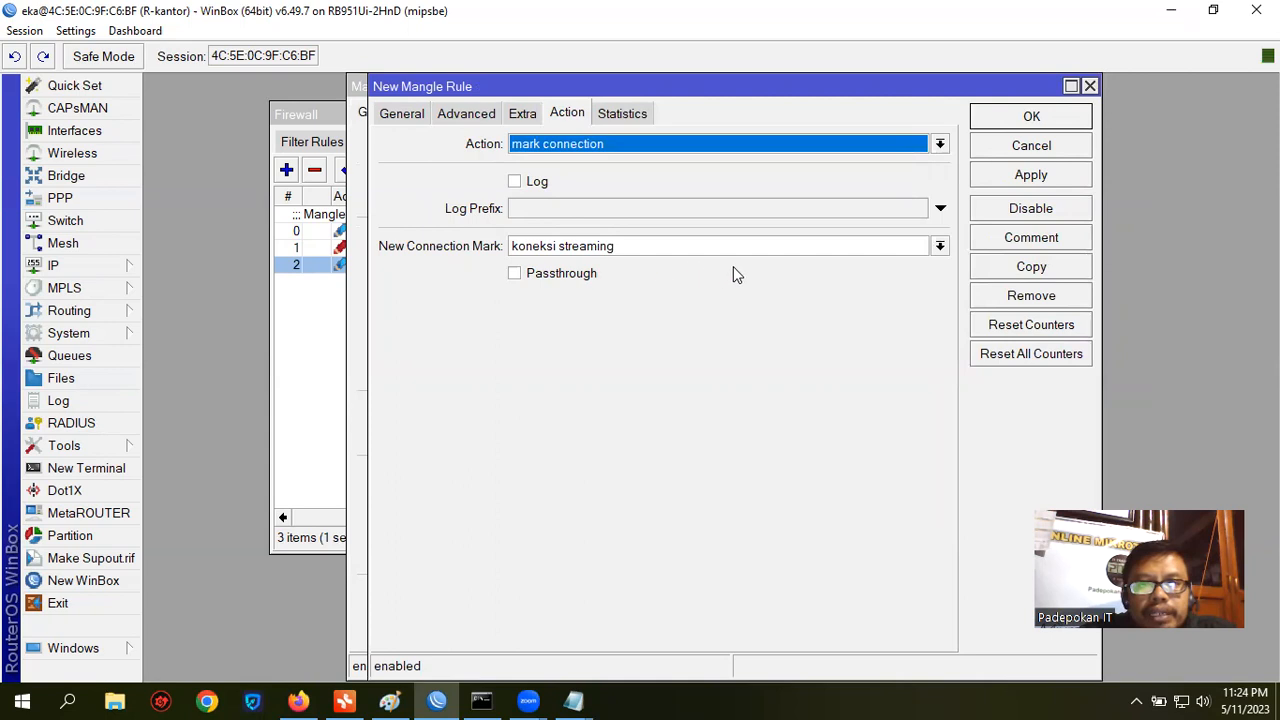
left_click(1036, 118)
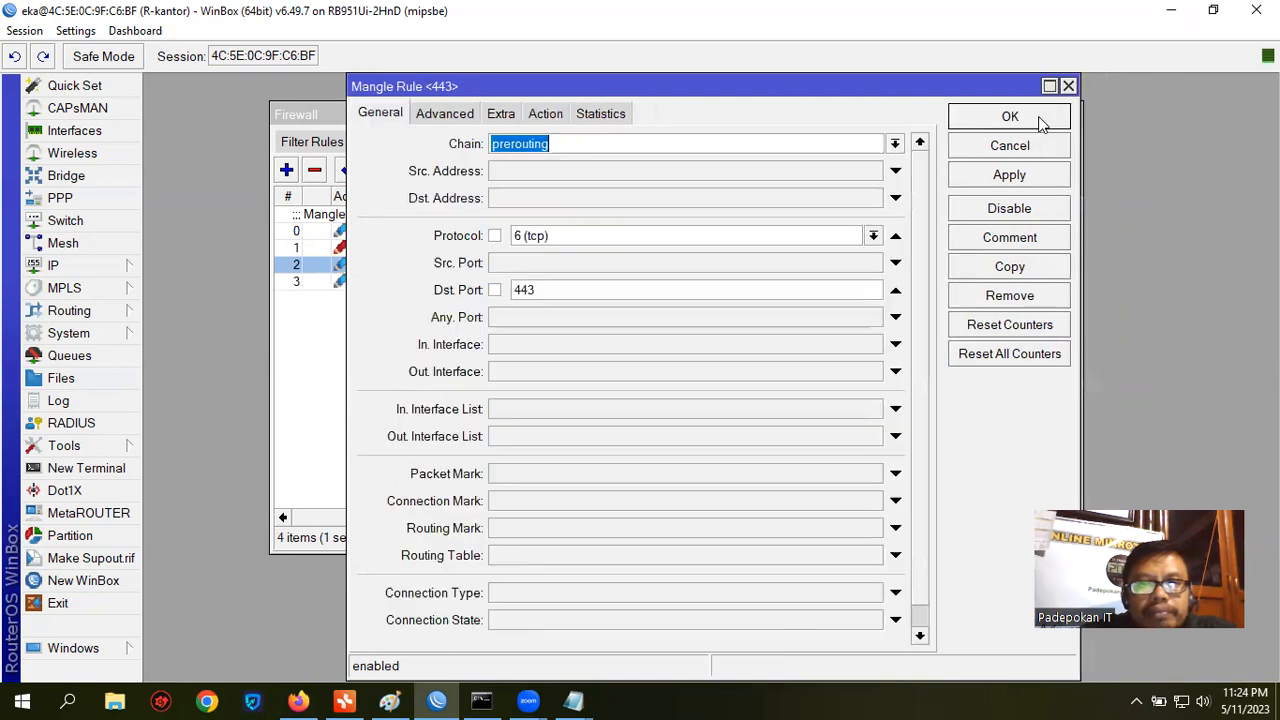
left_click(1026, 120)
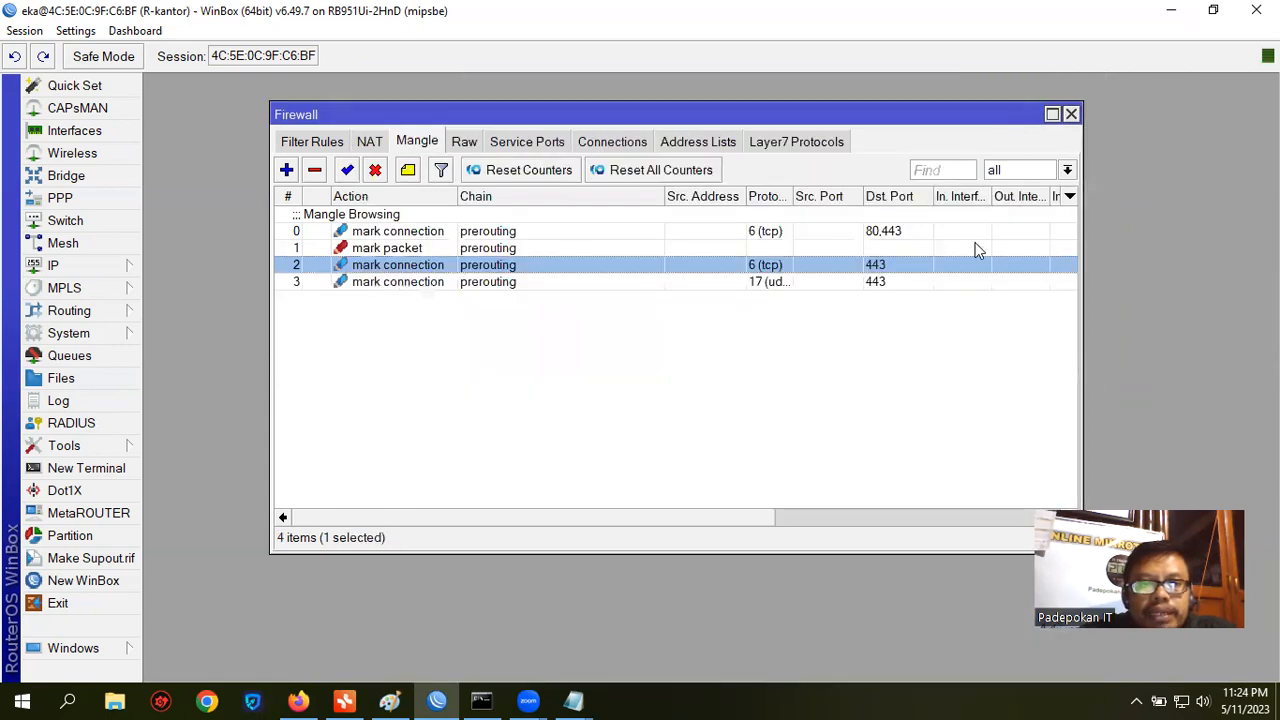
Step: Start a new mangle rule in the prerouting chain that matches the connection mark "koneksi streaming"
left_click(286, 170)
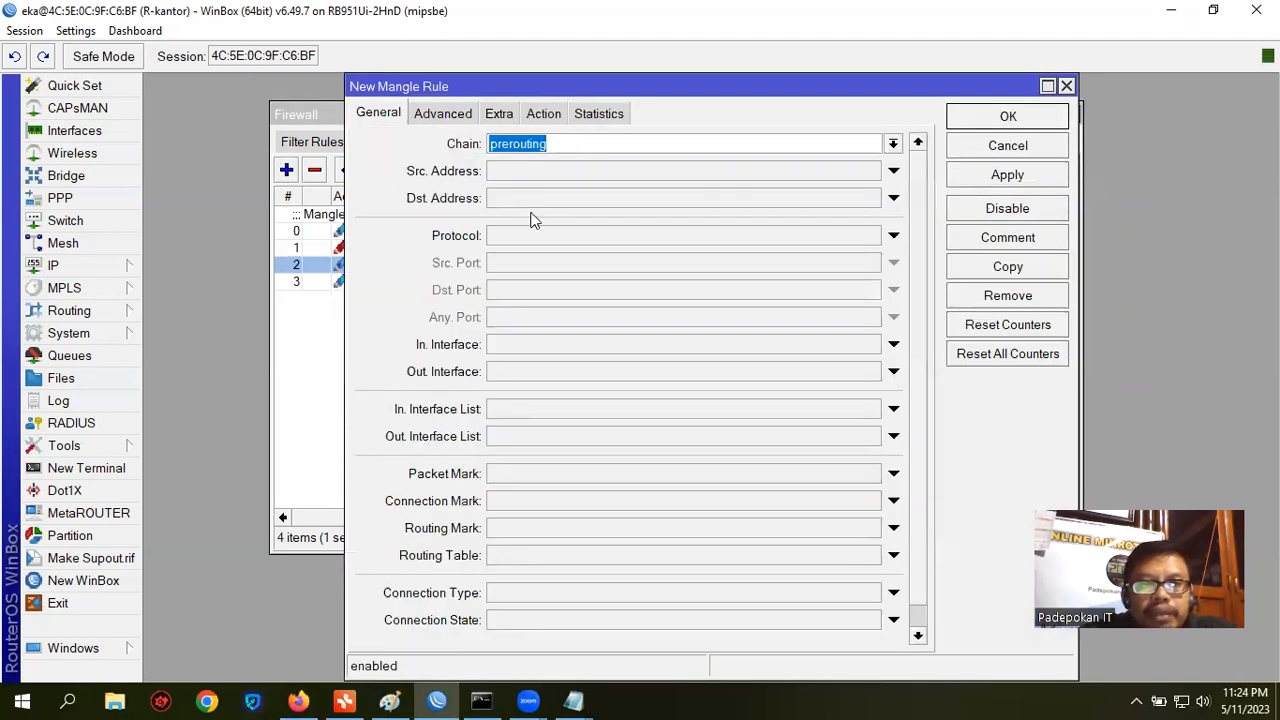
left_click(566, 500)
left_click(872, 500)
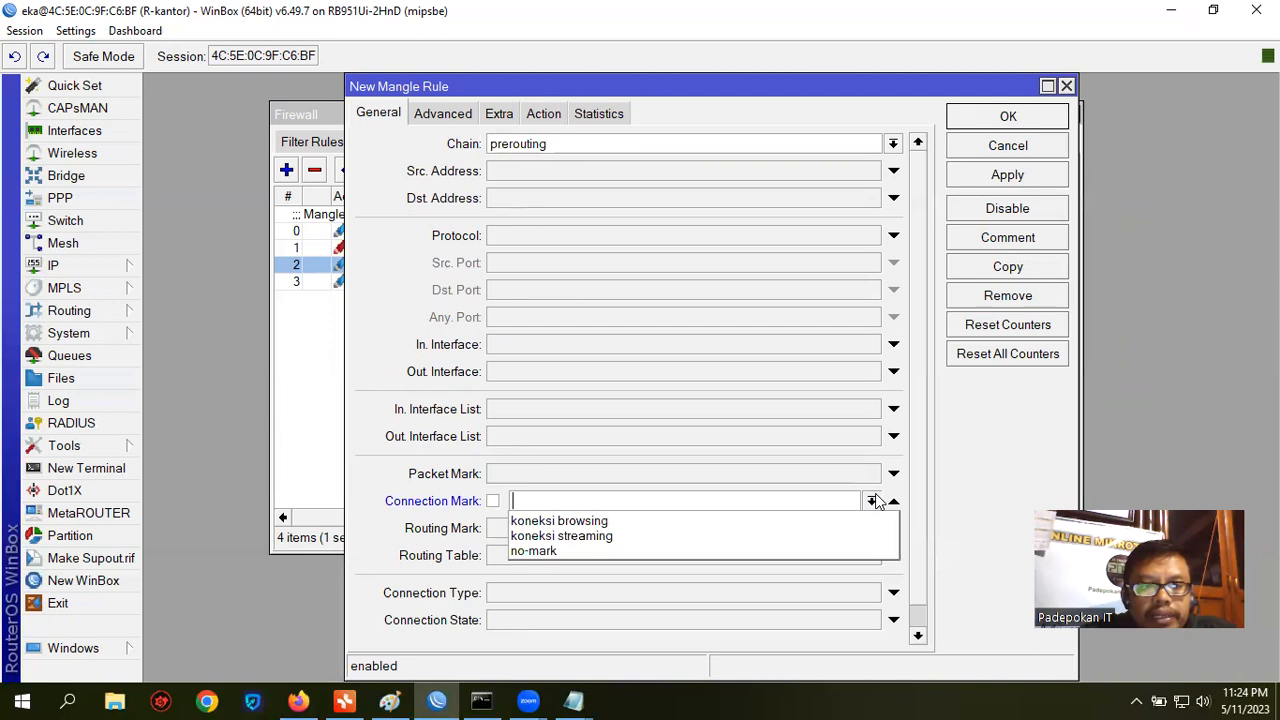
left_click(727, 536)
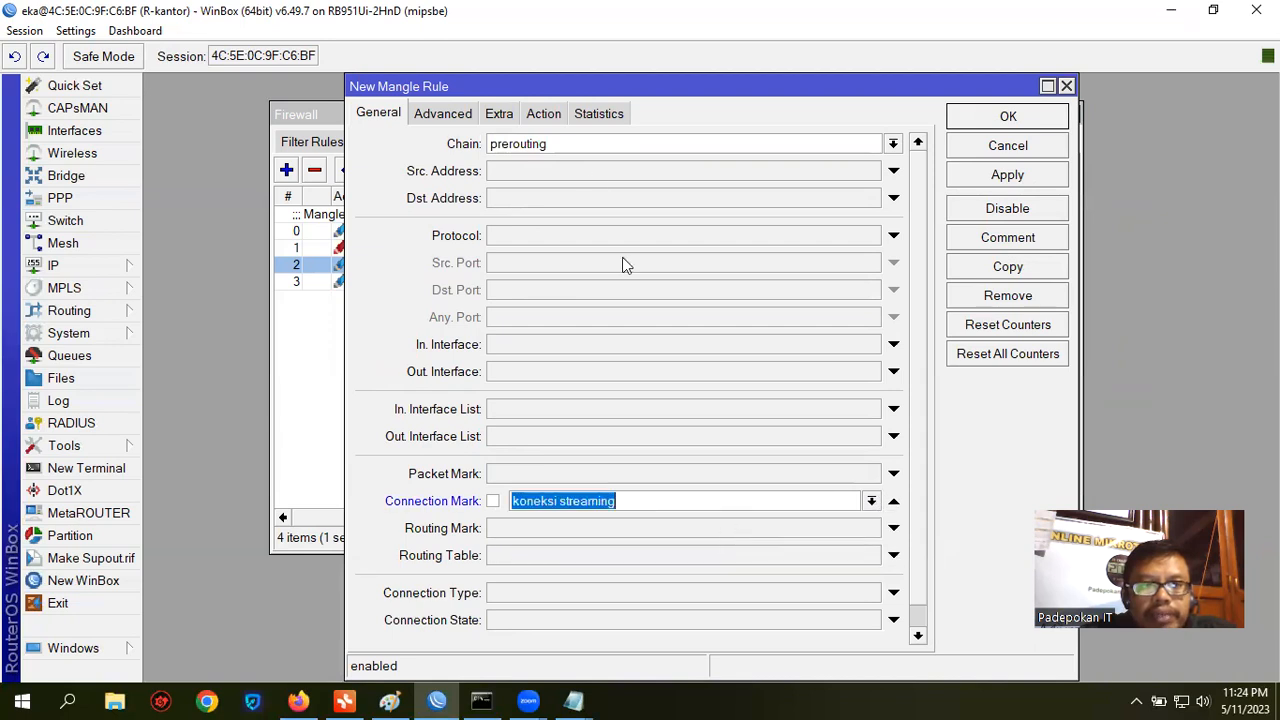
Step: Set the new rule's action to mark packet with a new streaming packet mark and Passthrough disabled, and save the rule
left_click(545, 112)
left_click(566, 140)
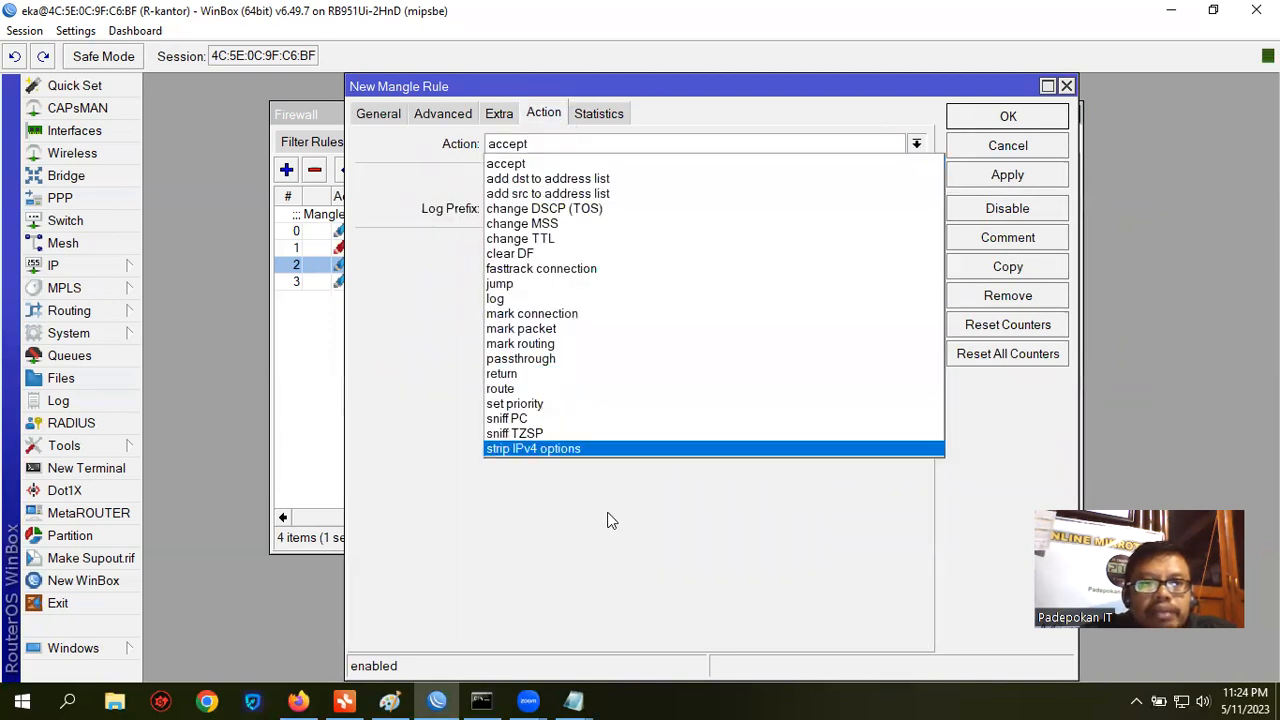
left_click(578, 329)
left_click(559, 245)
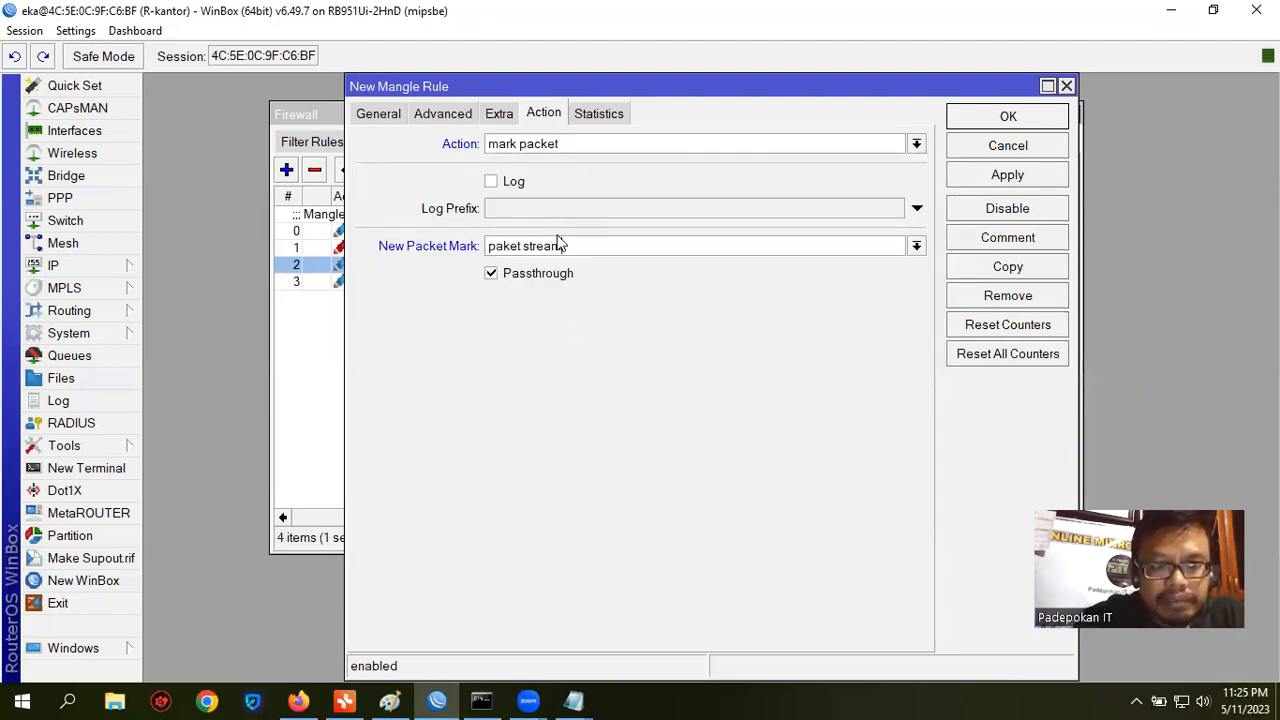
left_click(546, 276)
left_click(1014, 124)
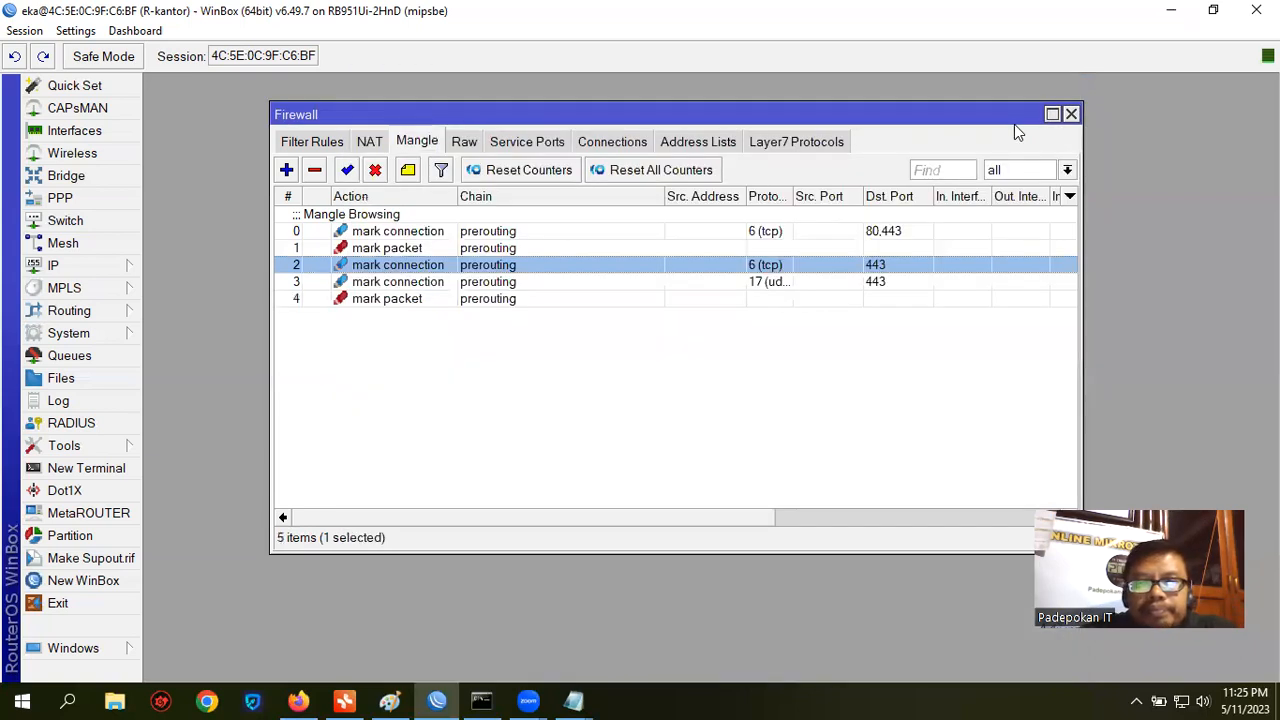
Step: Add the comment "Mangle Streaming" to the mark connection rule for tcp port 443
left_click(408, 170)
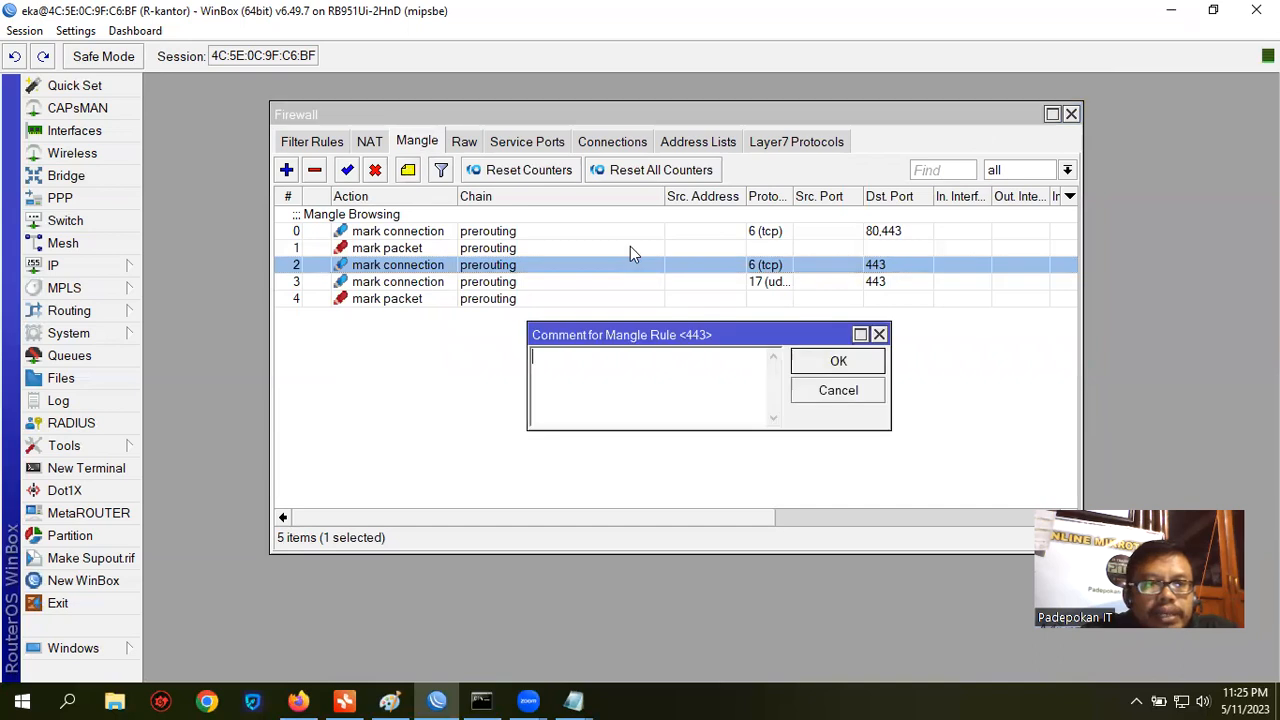
type("Mangle Streamin")
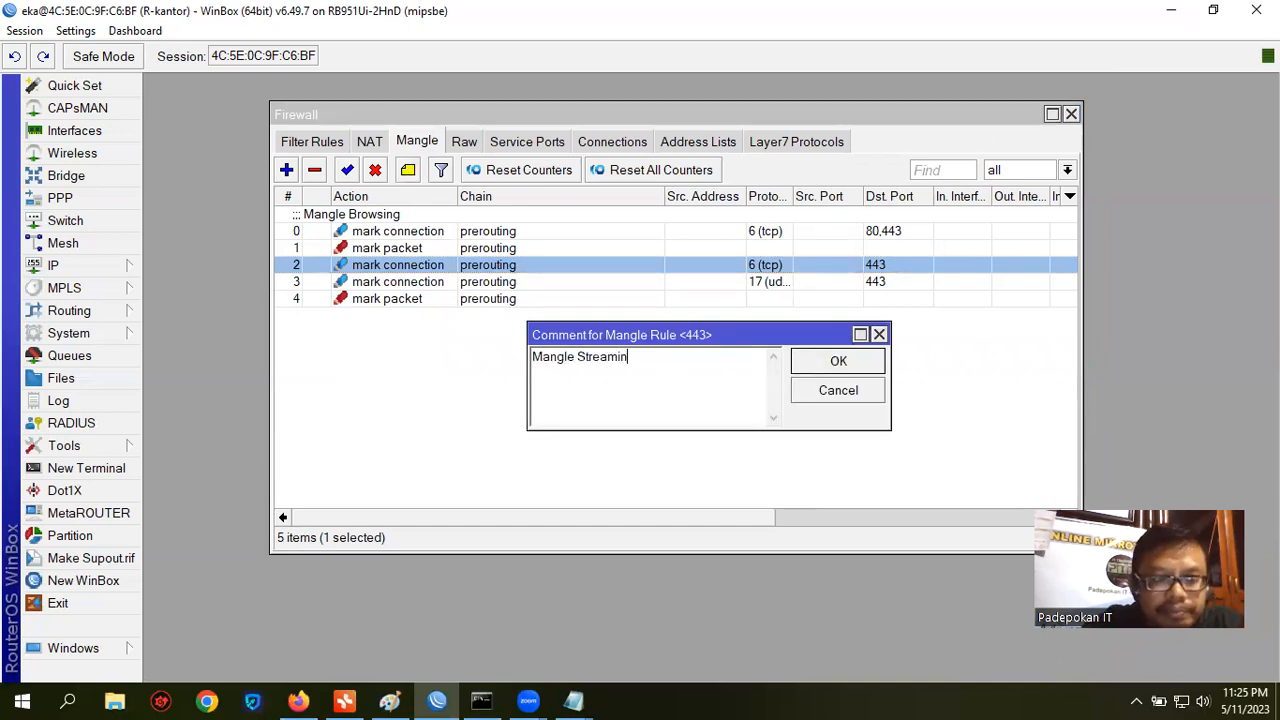
type("g")
left_click(870, 362)
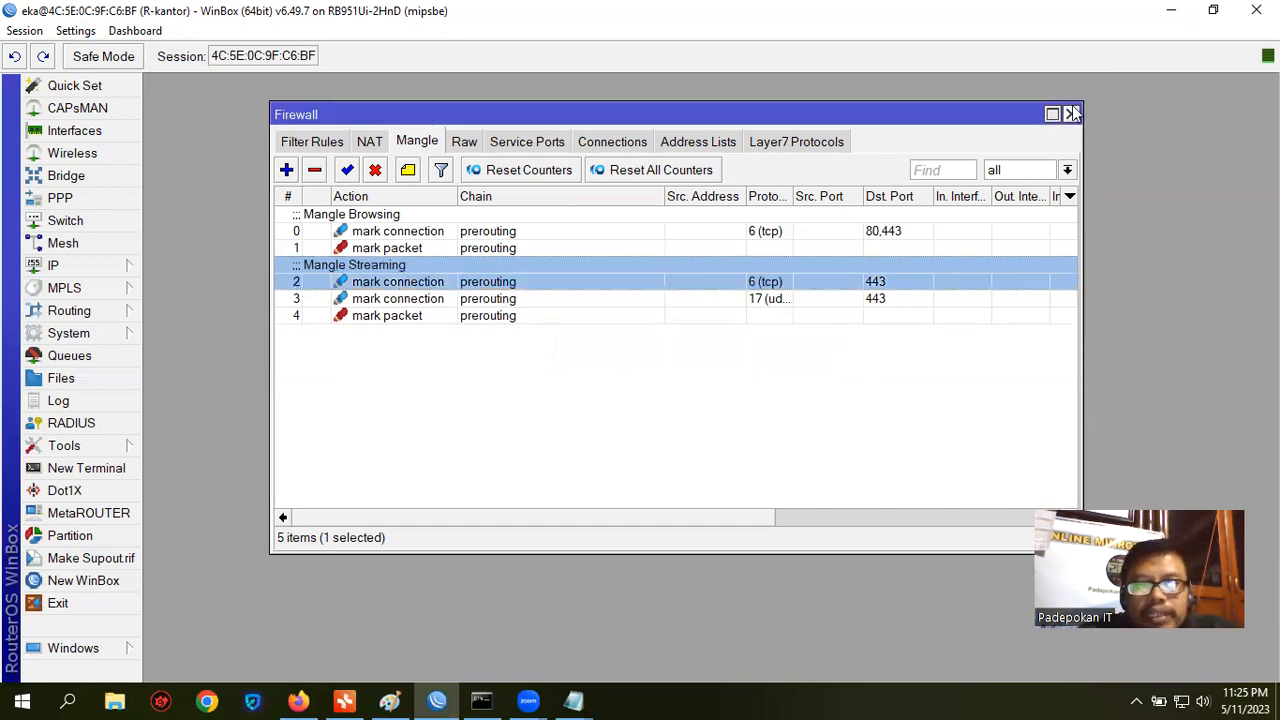
Step: Maximize the Firewall window and examine the byte and packet counters of the streaming mangle rules
left_click(1056, 115)
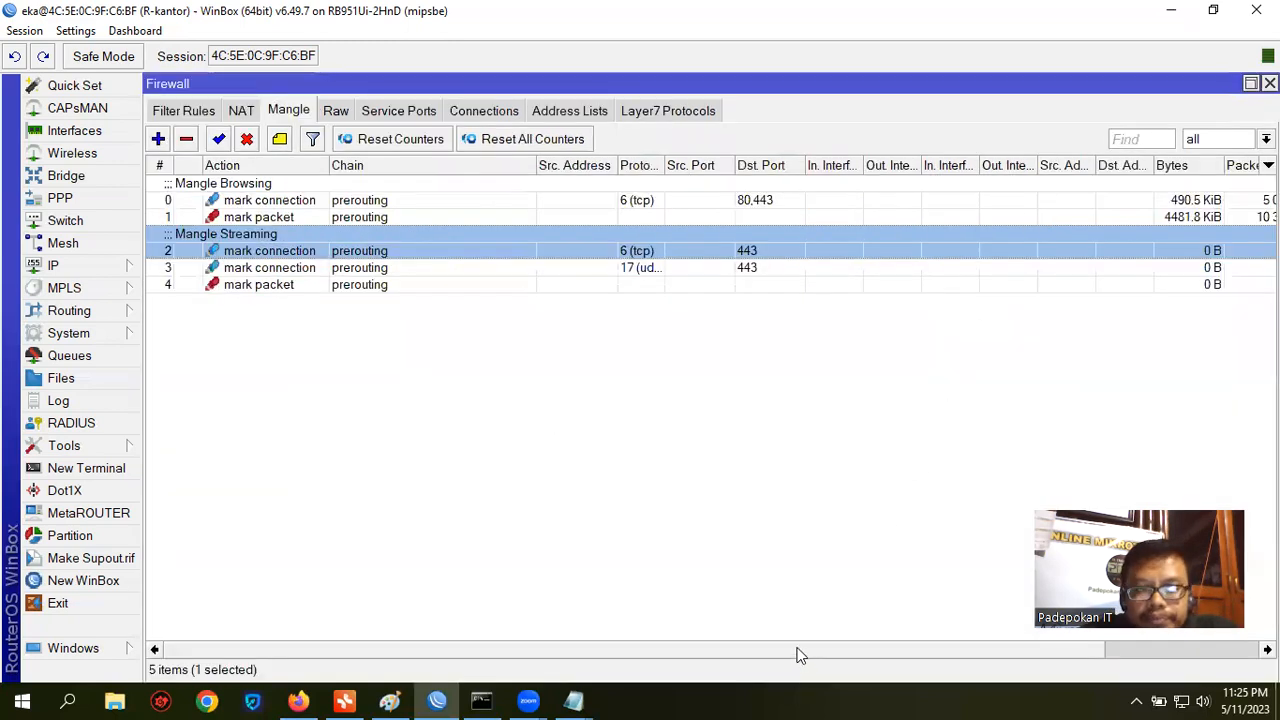
scroll(950, 670, "right", 3)
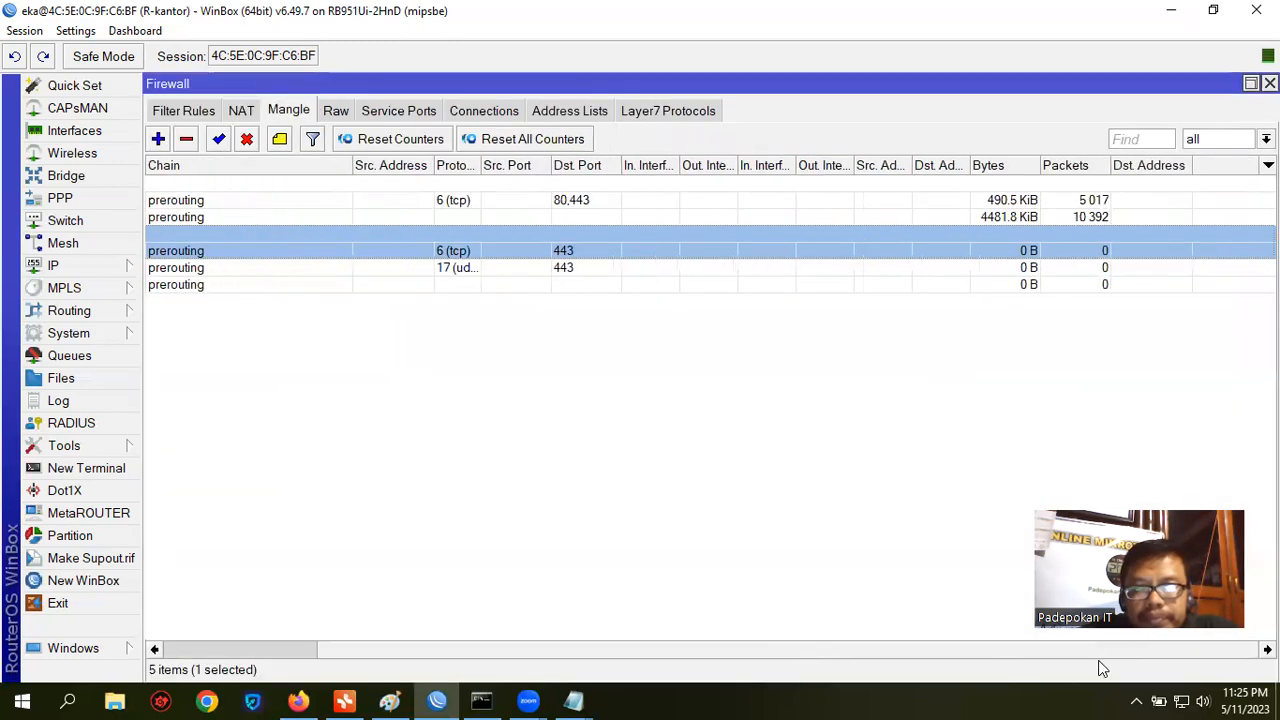
left_click(1035, 268)
left_click(1037, 286)
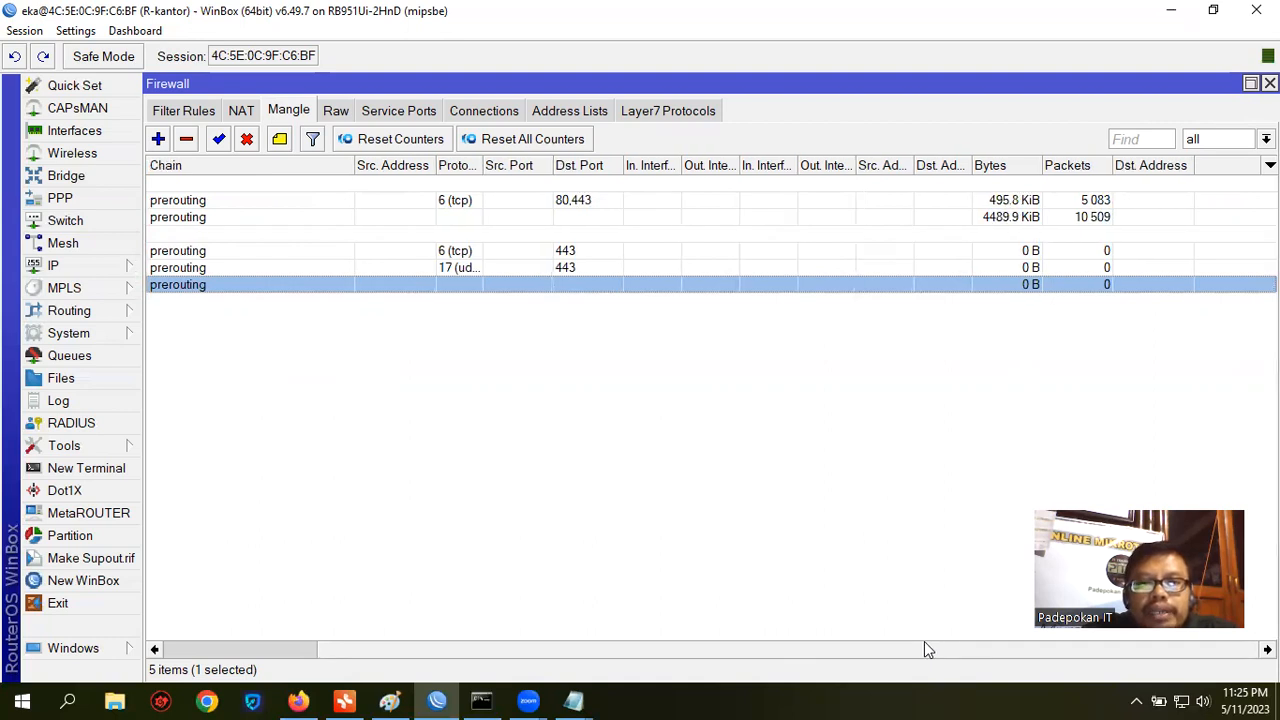
left_click_drag(924, 643, 624, 643)
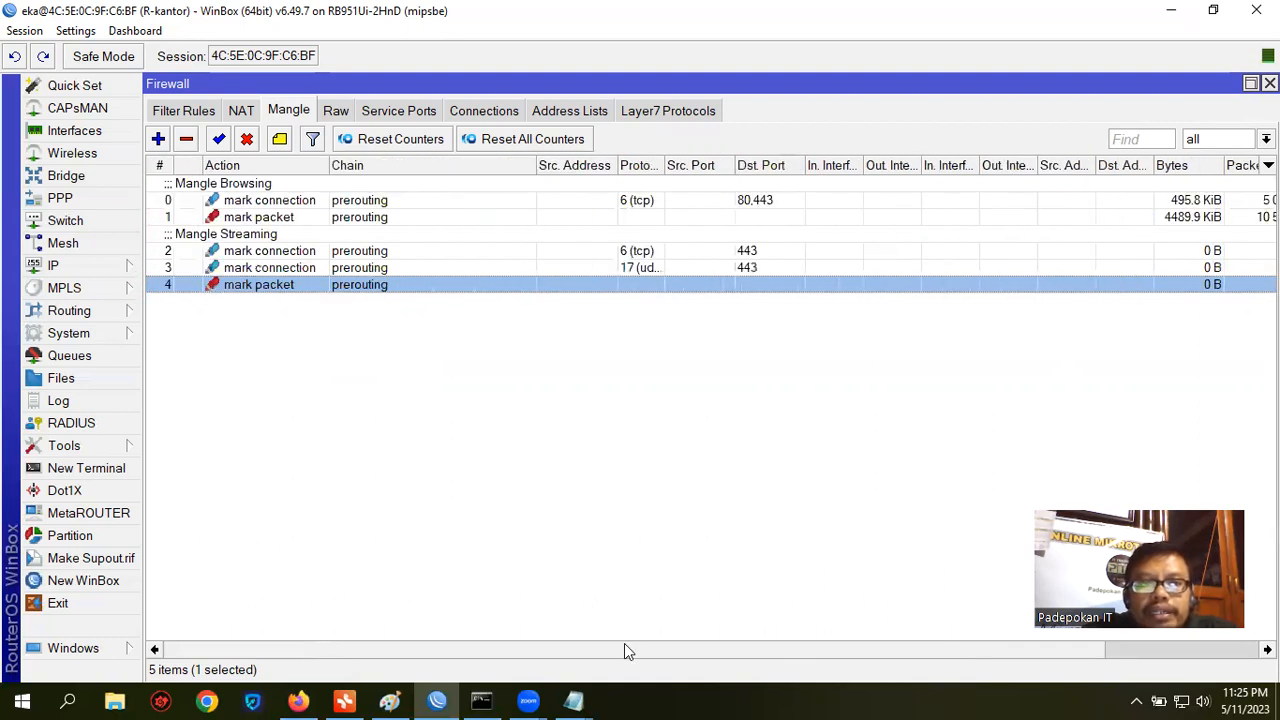
Step: Move the three Mangle Streaming rules together above the Mangle Browsing rules
left_click(310, 250)
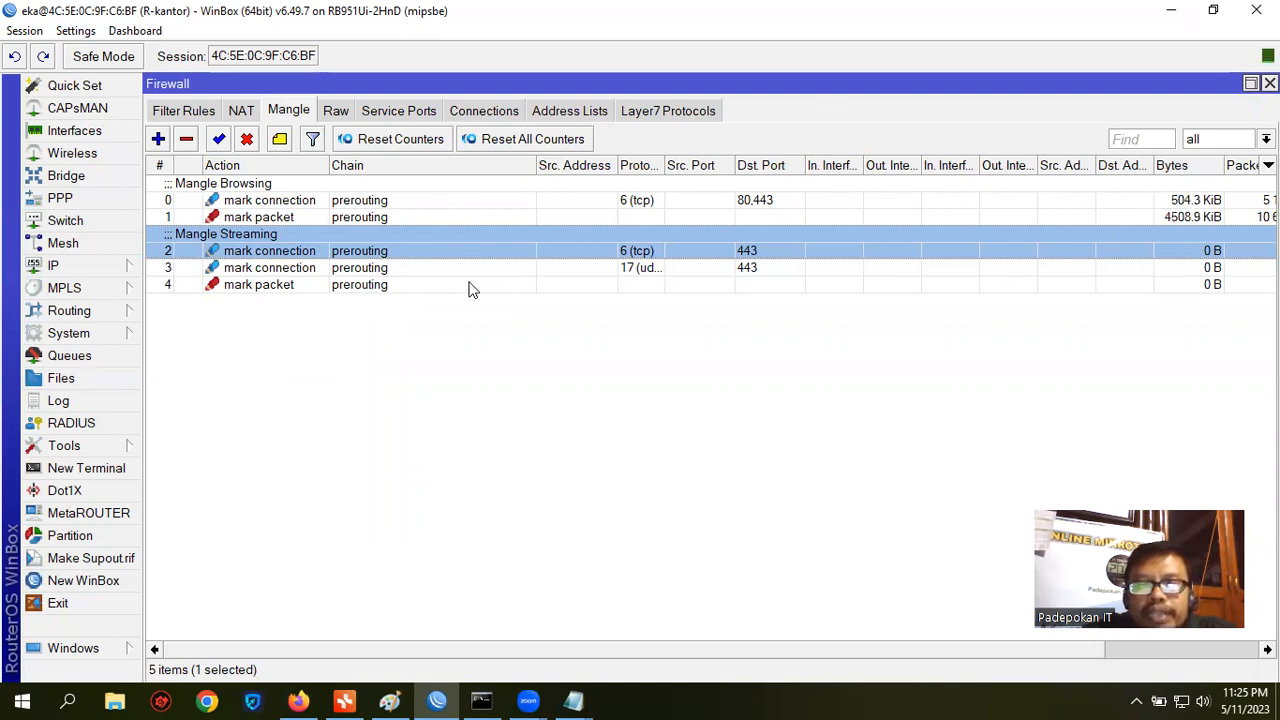
left_click(366, 285, "shift")
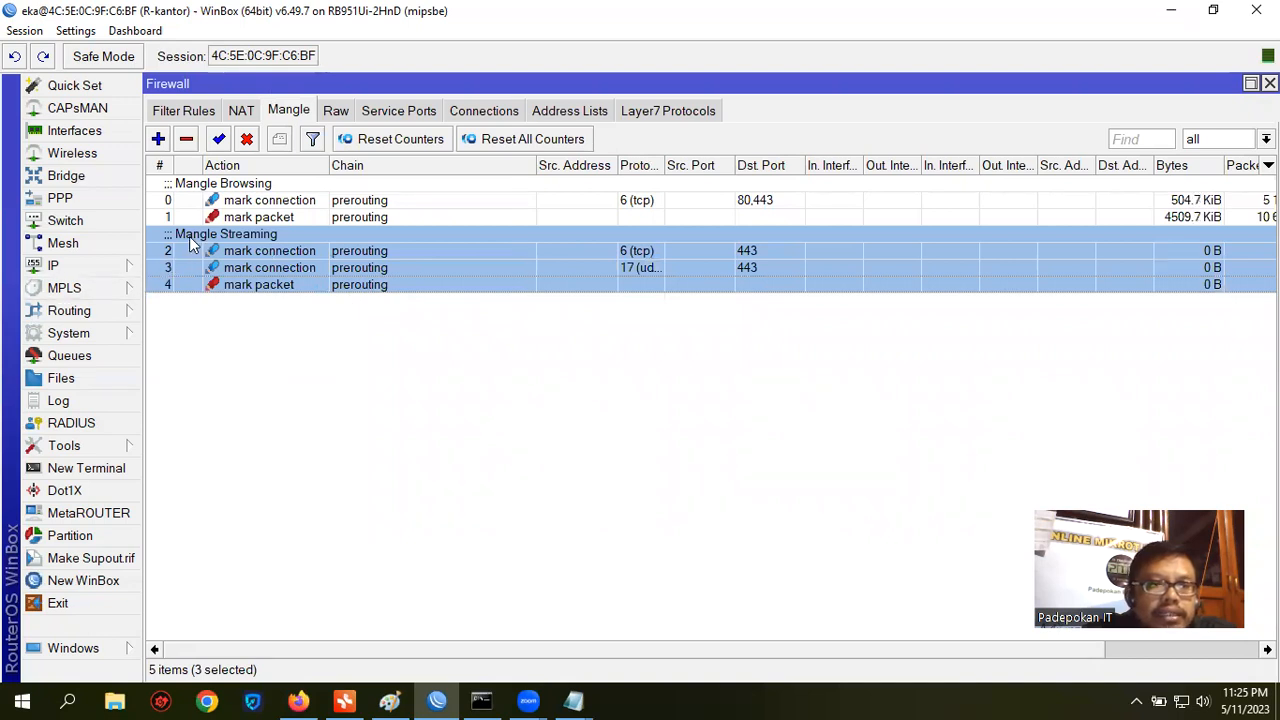
left_click_drag(200, 190, 200, 186)
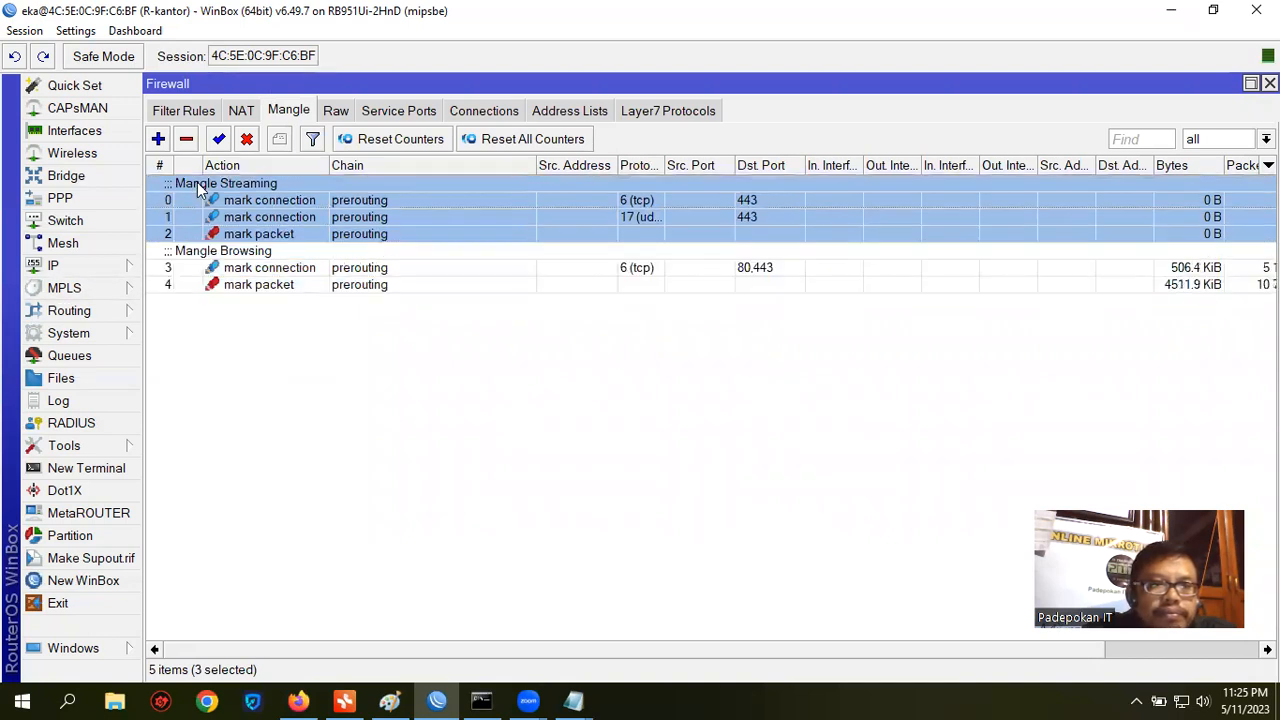
Step: Compare the byte and packet counters of the reordered streaming and browsing mangle rules
left_click(750, 649)
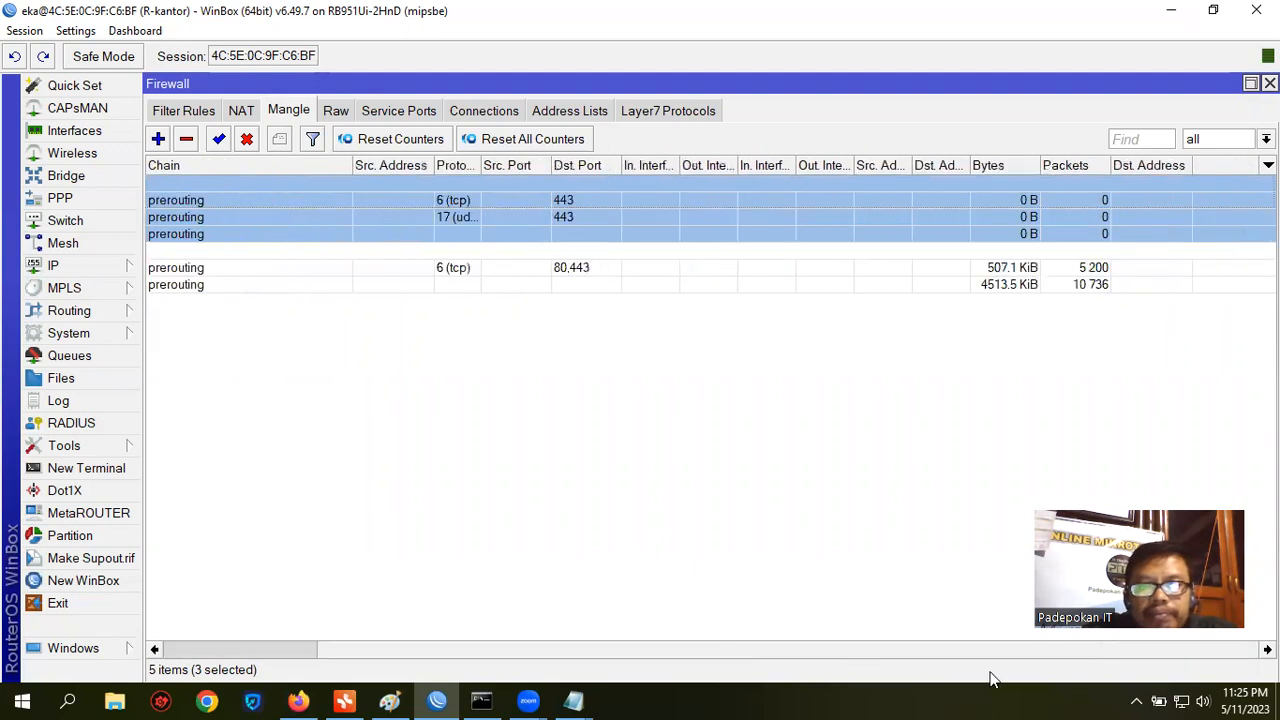
left_click(930, 388)
left_click(1022, 270)
left_click(1025, 287)
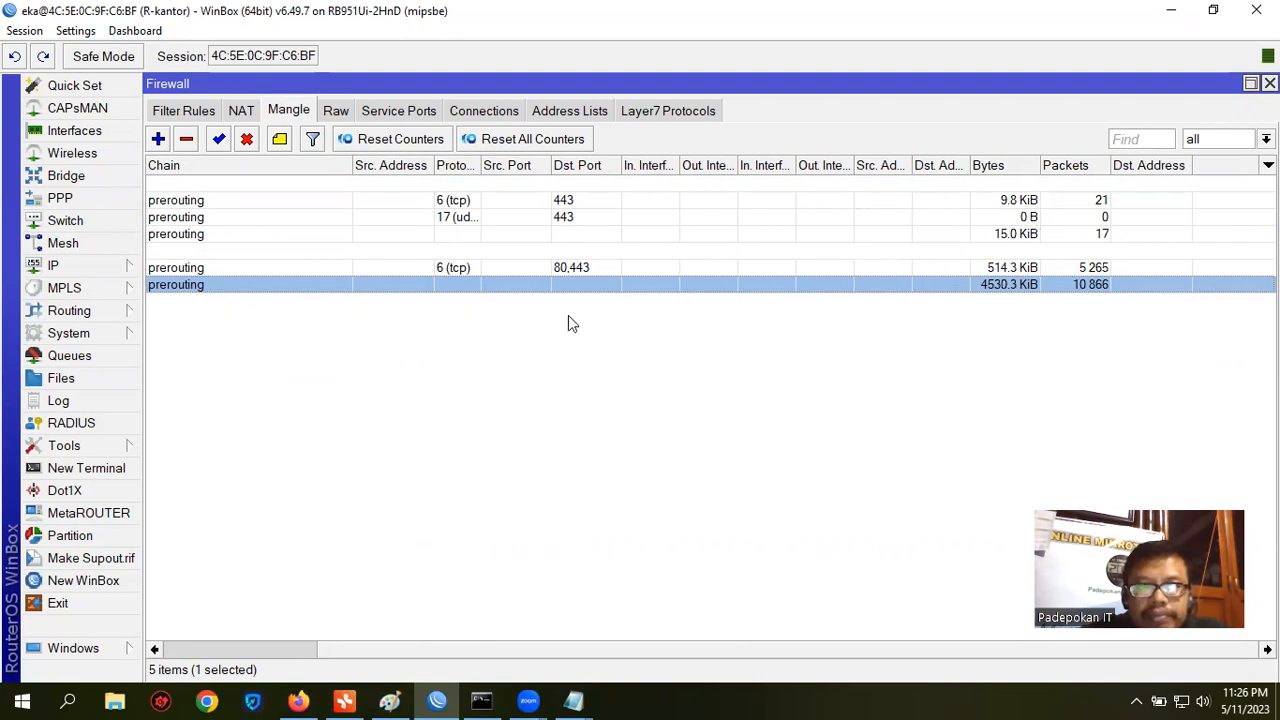
Step: Switch to Firefox and play the "Chord - Peterpan || Mimpi yang sempurna" video from the YouTube search results
left_click(300, 700)
left_click(389, 52)
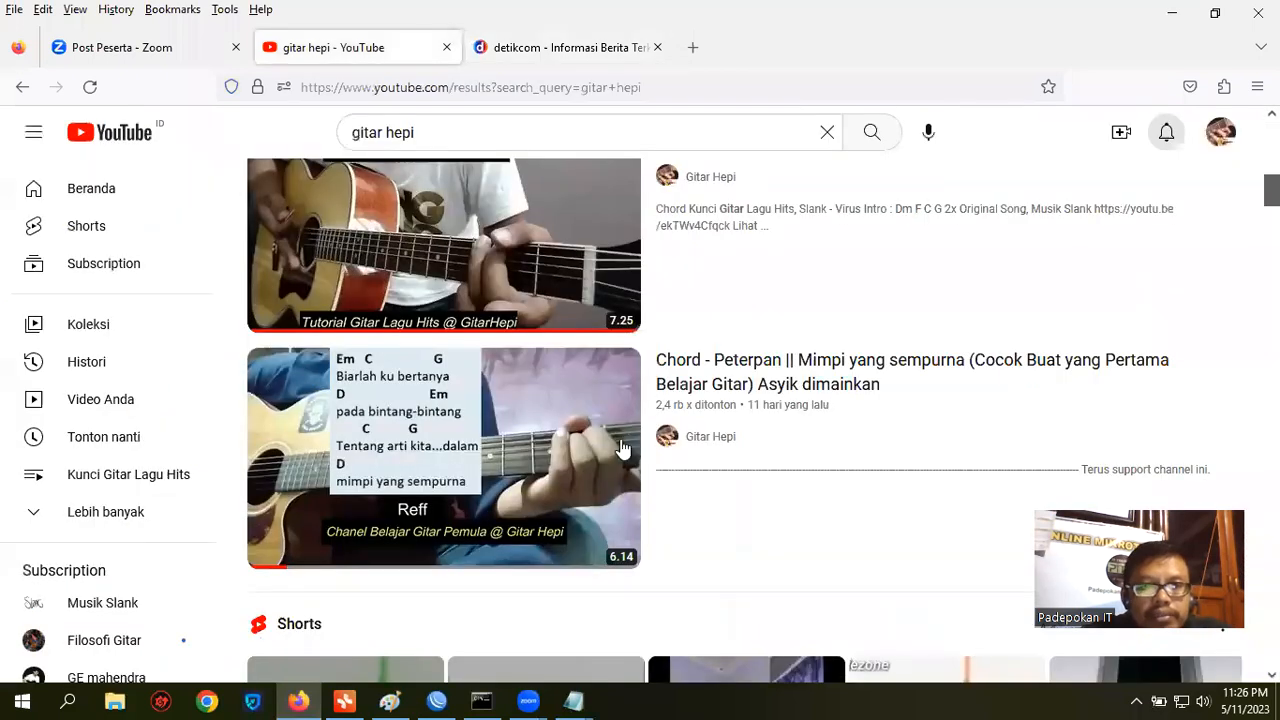
left_click(552, 460)
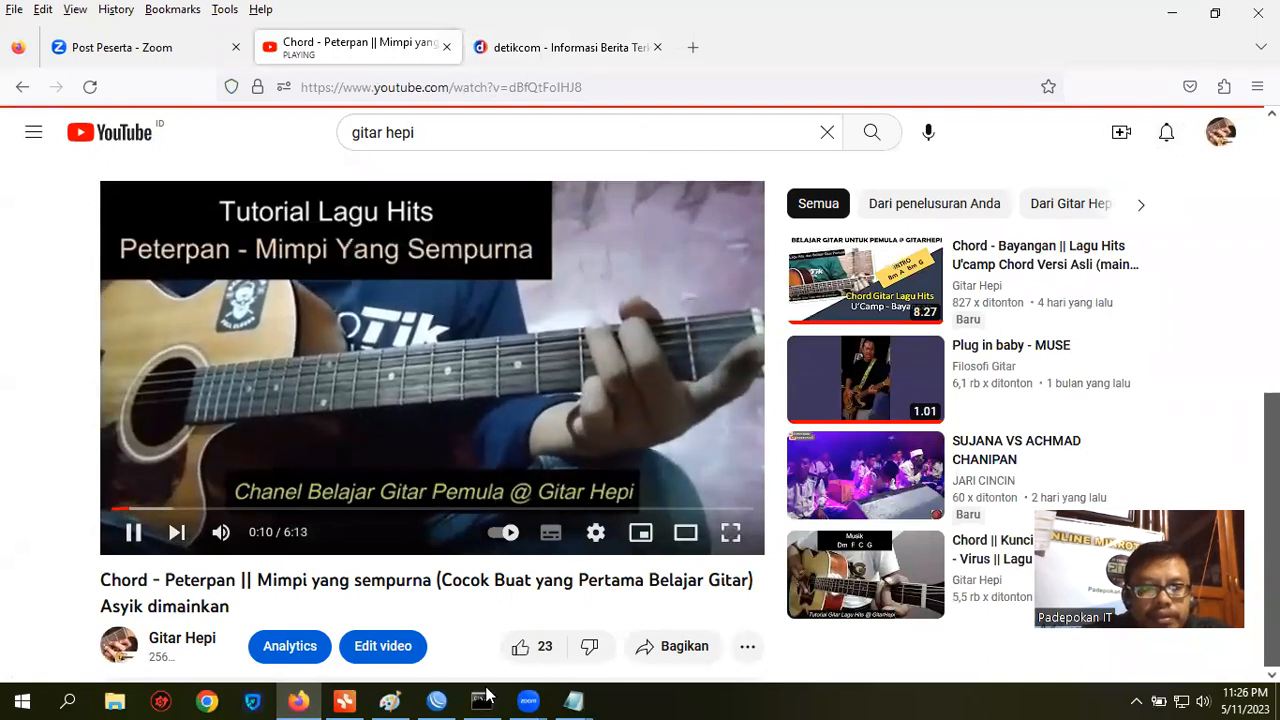
Step: Switch back to WinBox and check the byte and packet counters of the tcp, udp and mark packet streaming rules
mouse_move(440, 700)
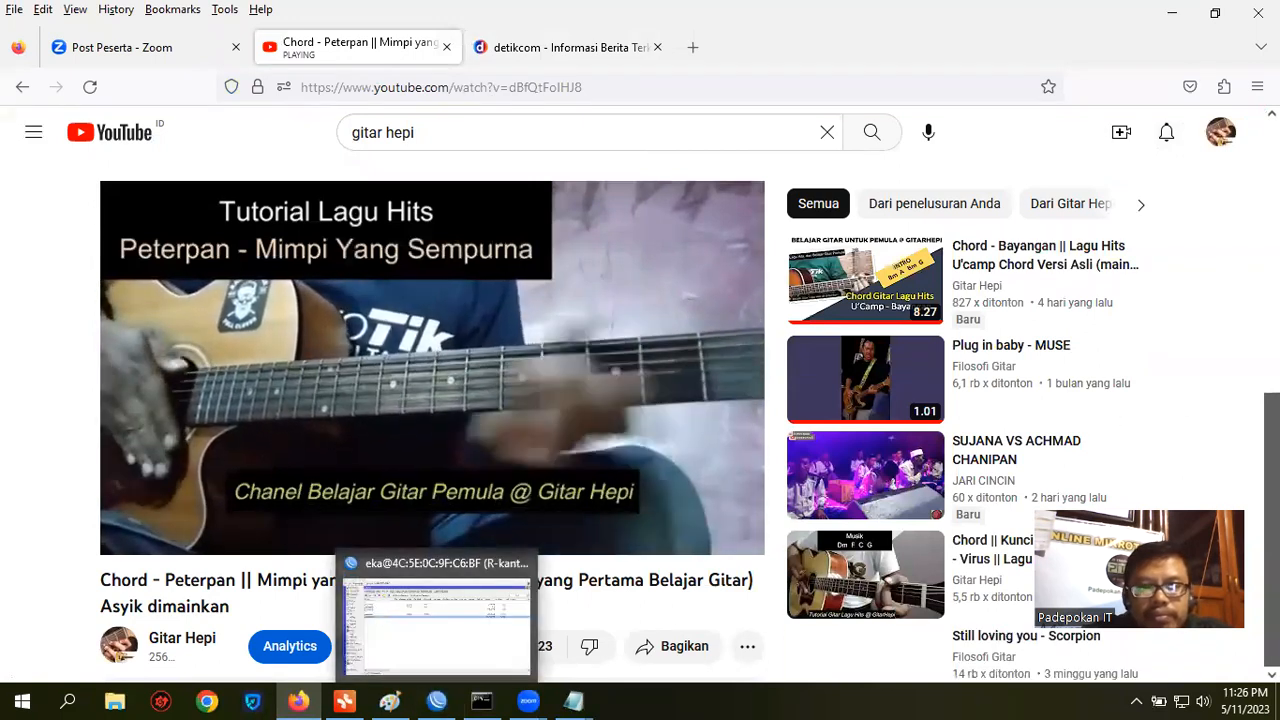
left_click(440, 700)
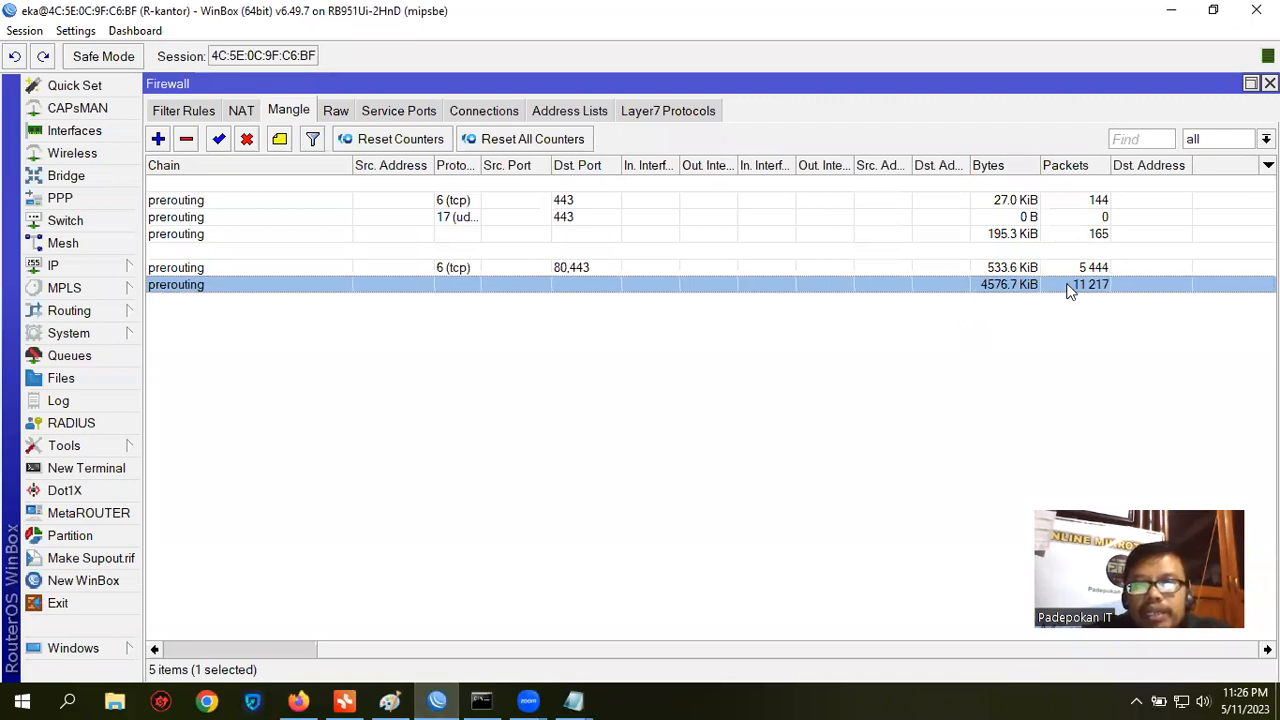
left_click(1040, 202)
left_click(1046, 231)
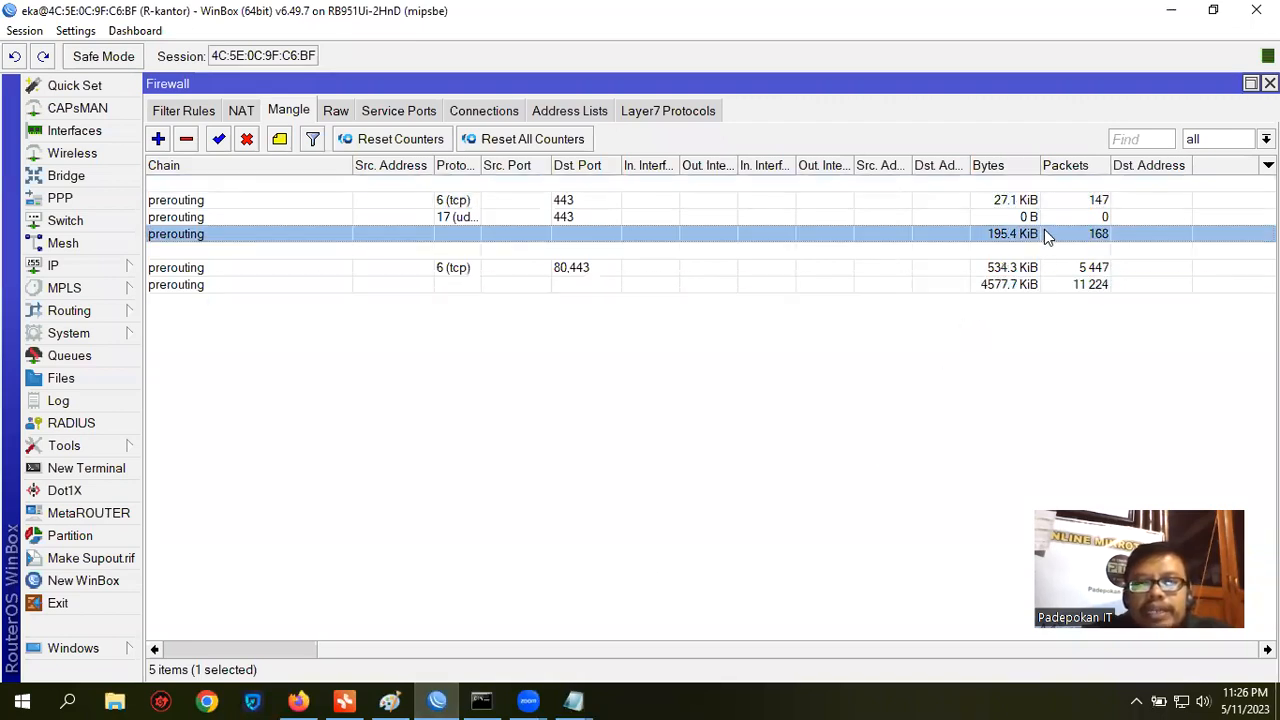
left_click(579, 205)
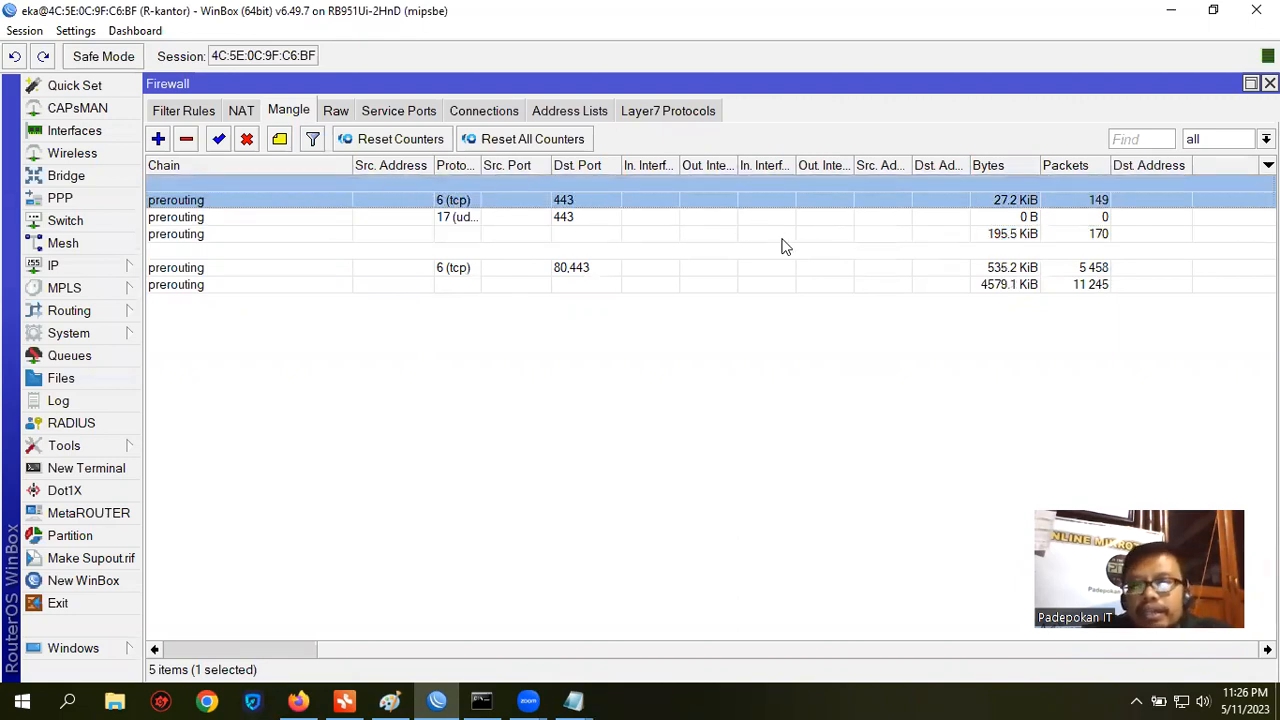
left_click(983, 216)
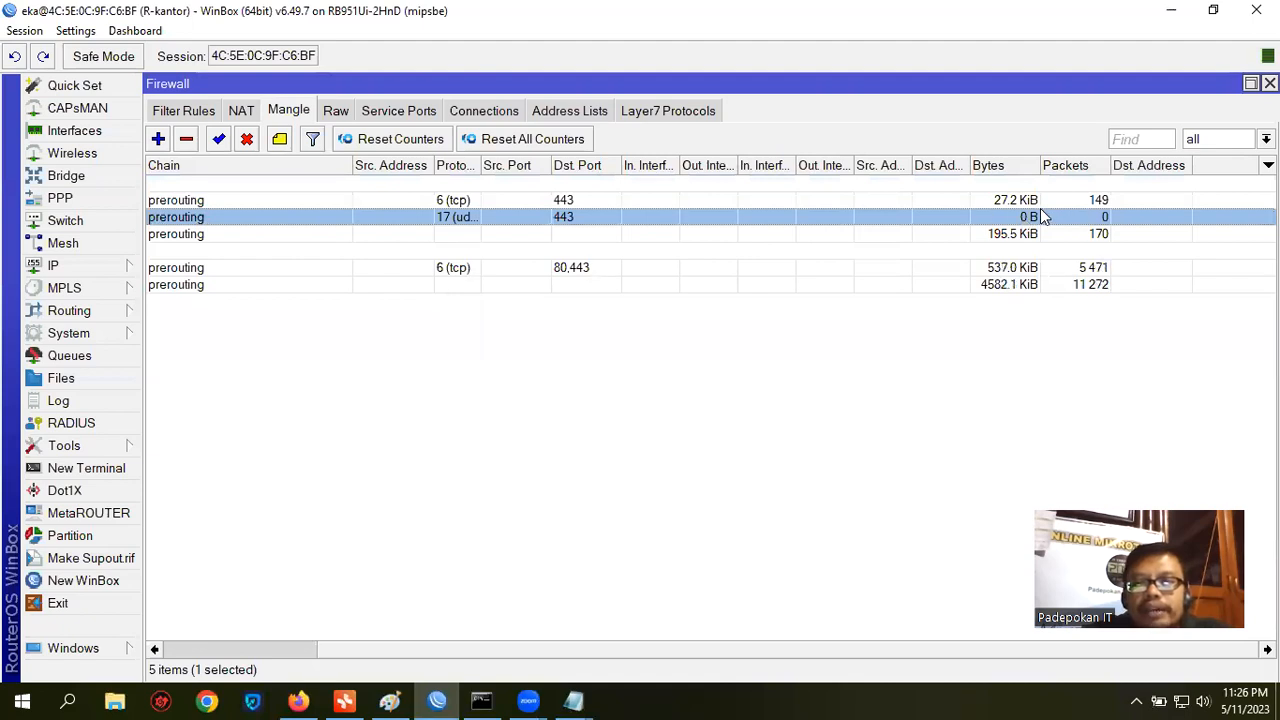
left_click_drag(731, 645, 509, 657)
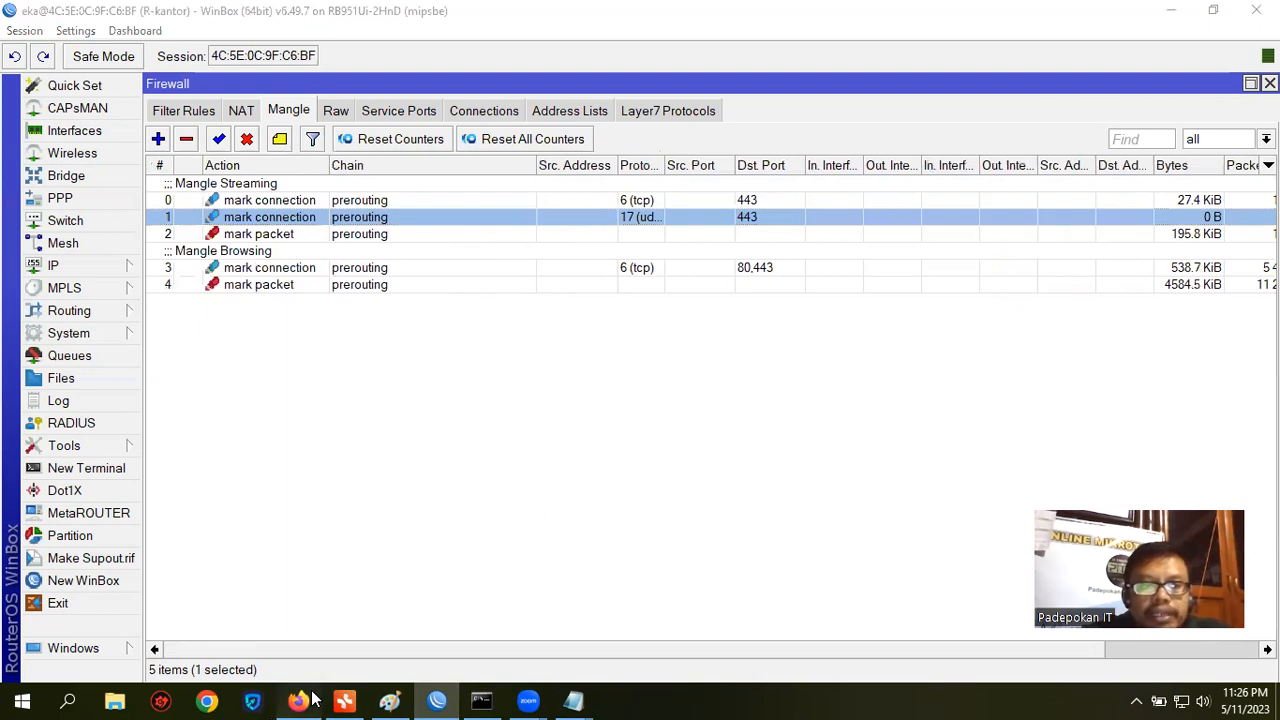
Step: Return to Firefox and pause the playing YouTube guitar video
left_click(298, 700)
left_click(137, 532)
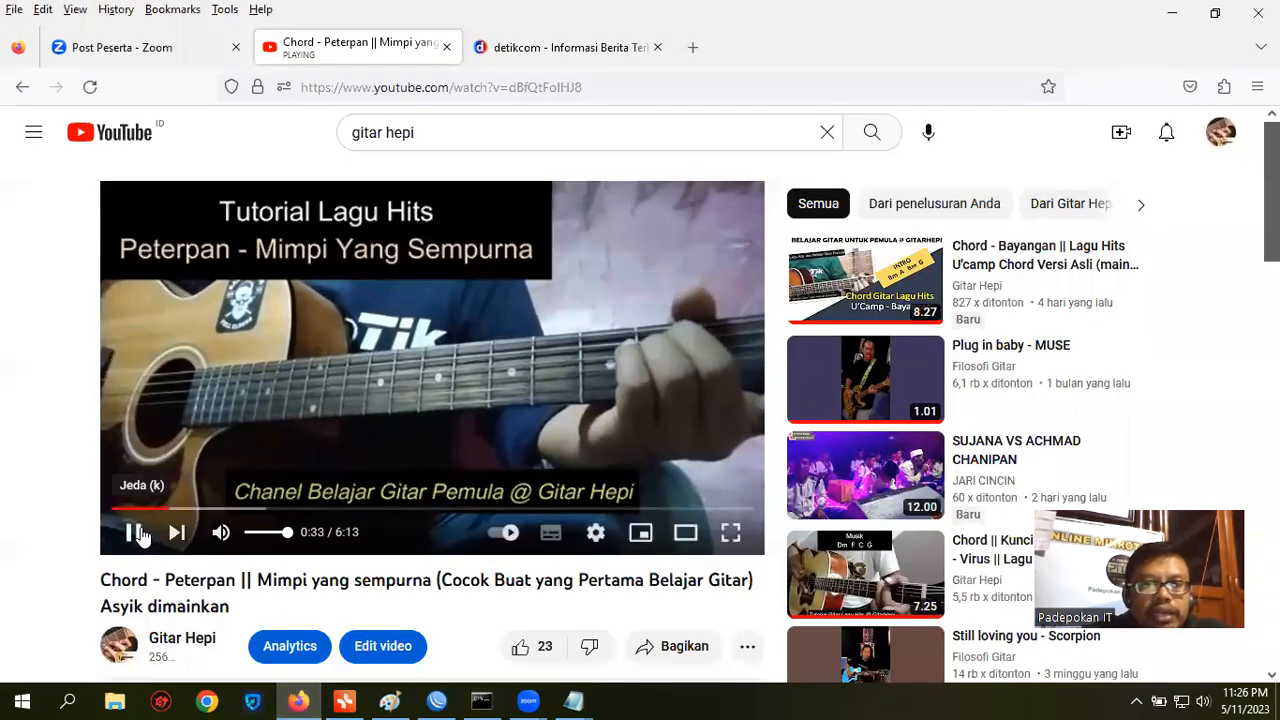
Step: Return to WinBox, inspect the browsing and streaming upload queues in the Queue Tree, and close the queue list
left_click(1171, 13)
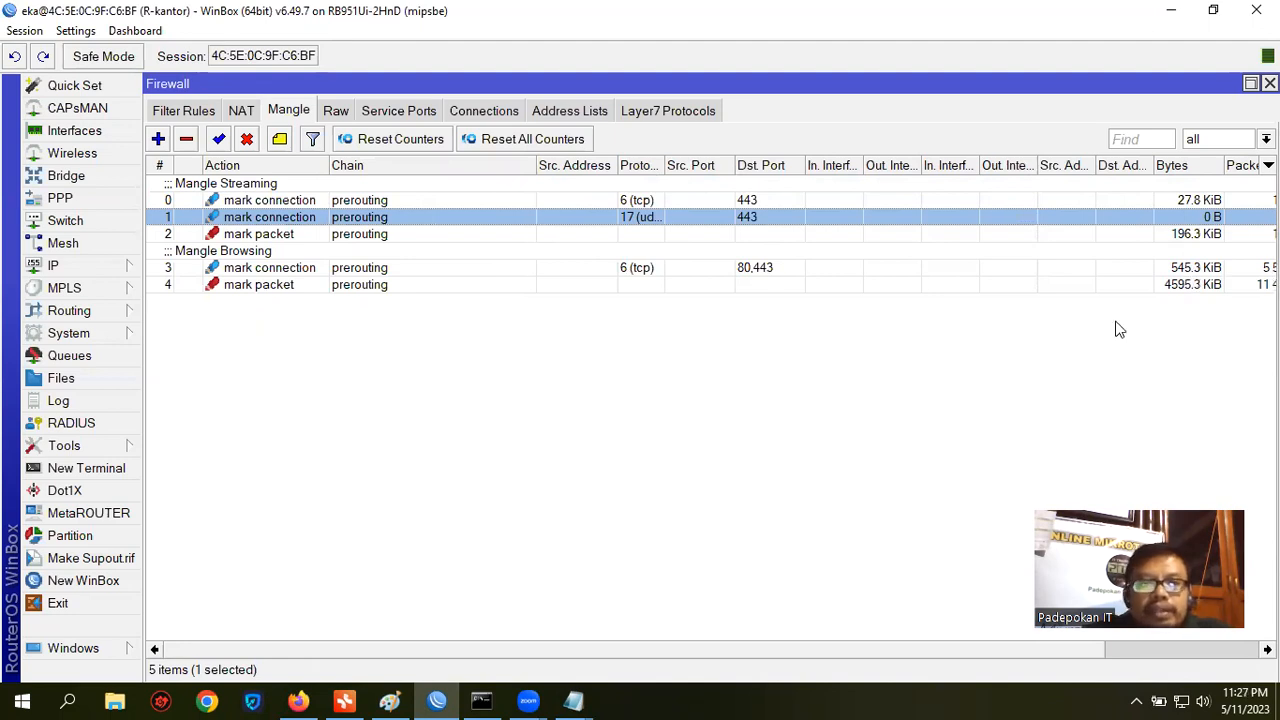
left_click(70, 356)
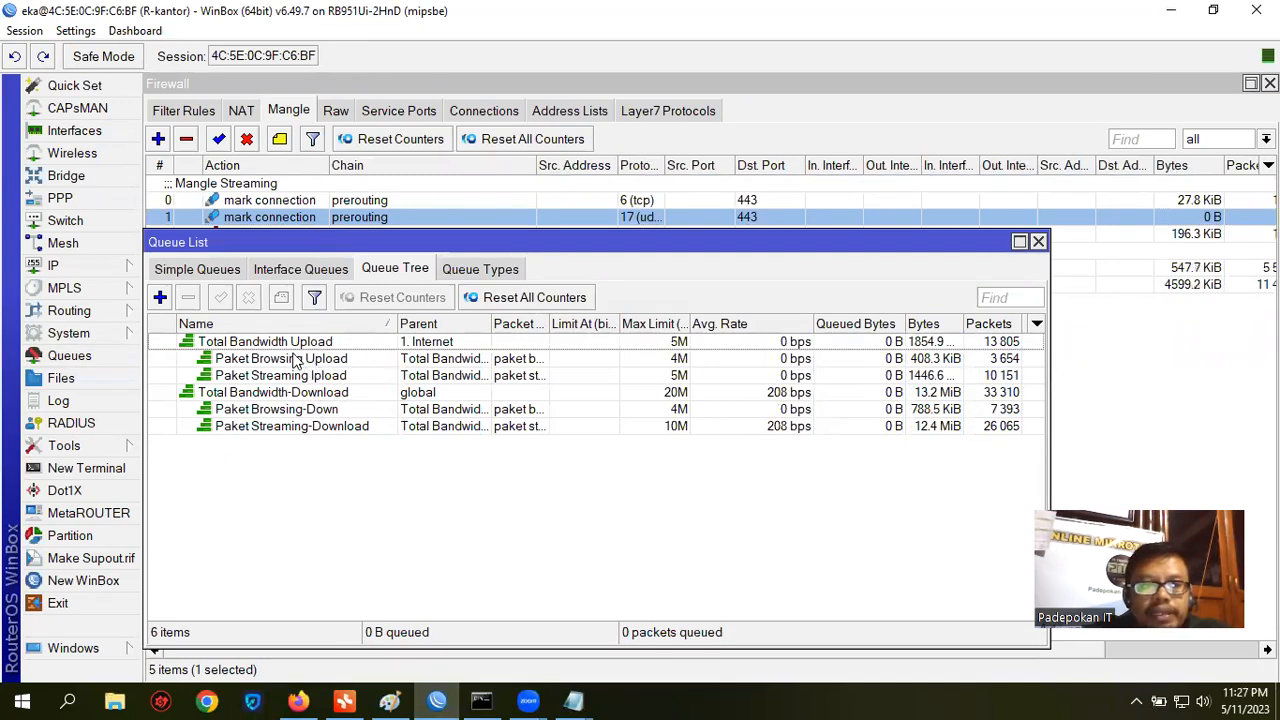
left_click(340, 373)
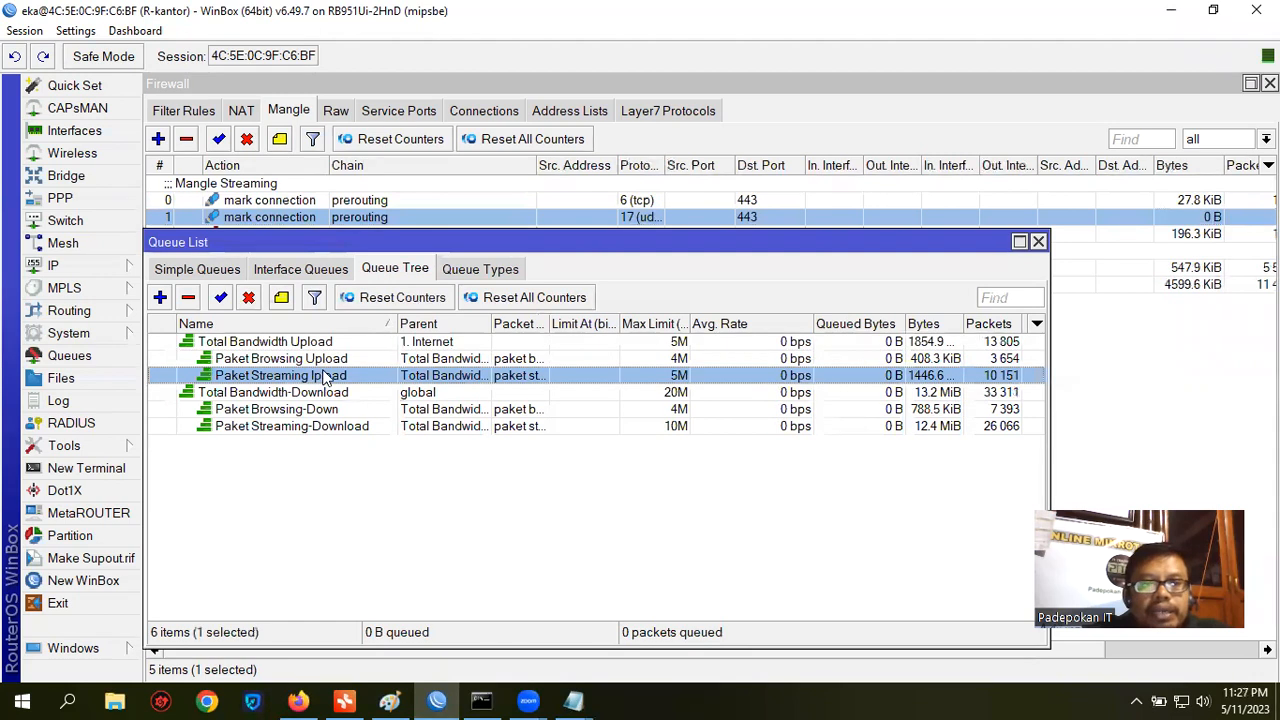
left_click(332, 360)
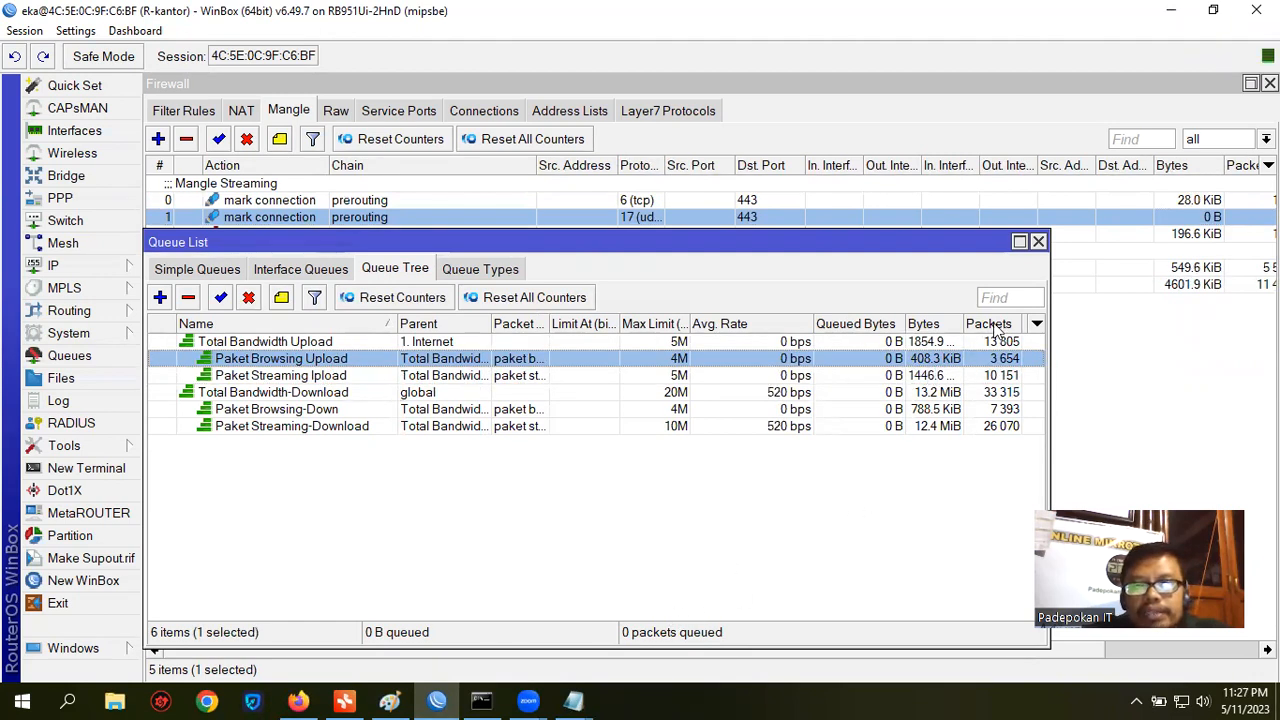
left_click(1039, 242)
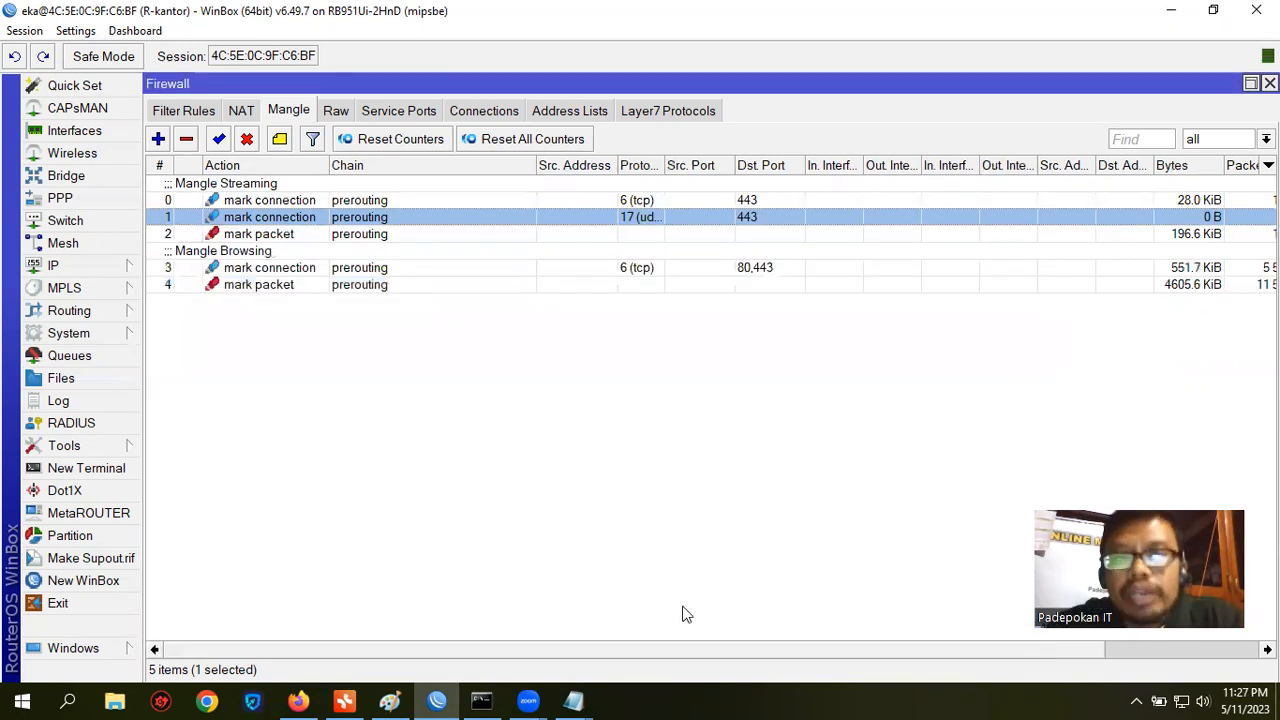
Step: Switch to the untitled Notepad notes on marking browsing and streaming traffic and restore them to a smaller window over WinBox
mouse_move(573, 700)
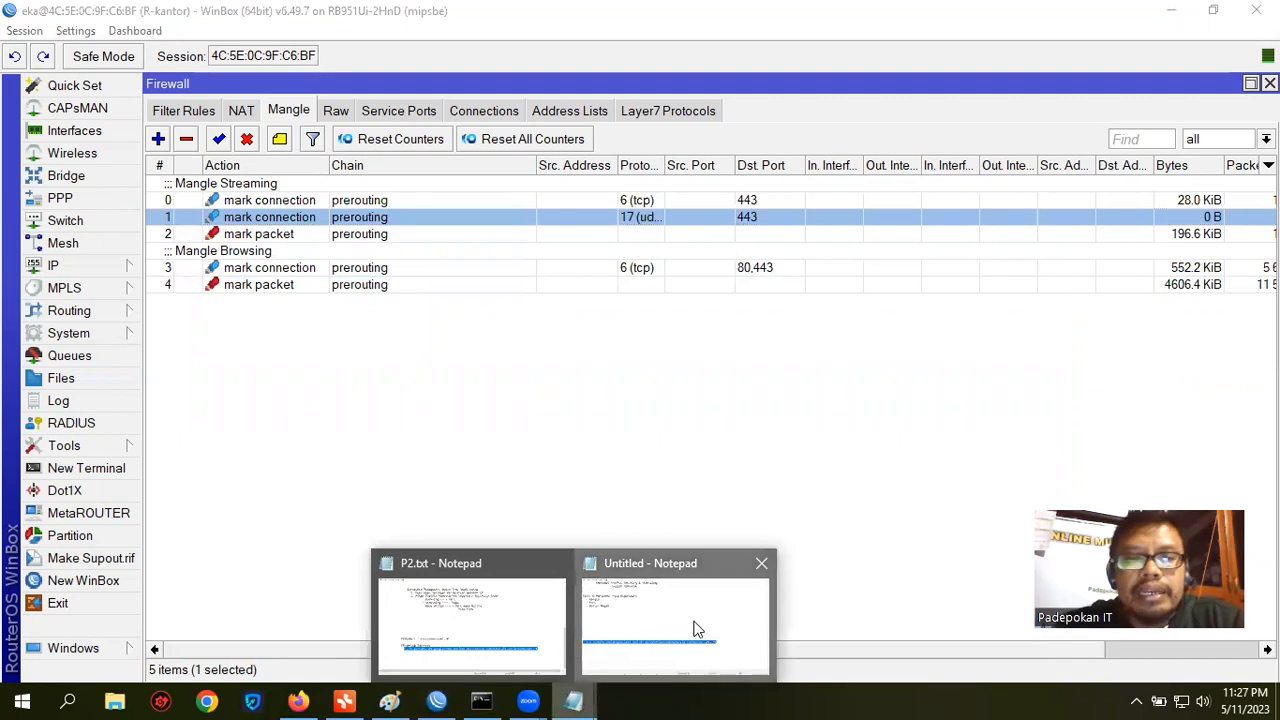
left_click(697, 629)
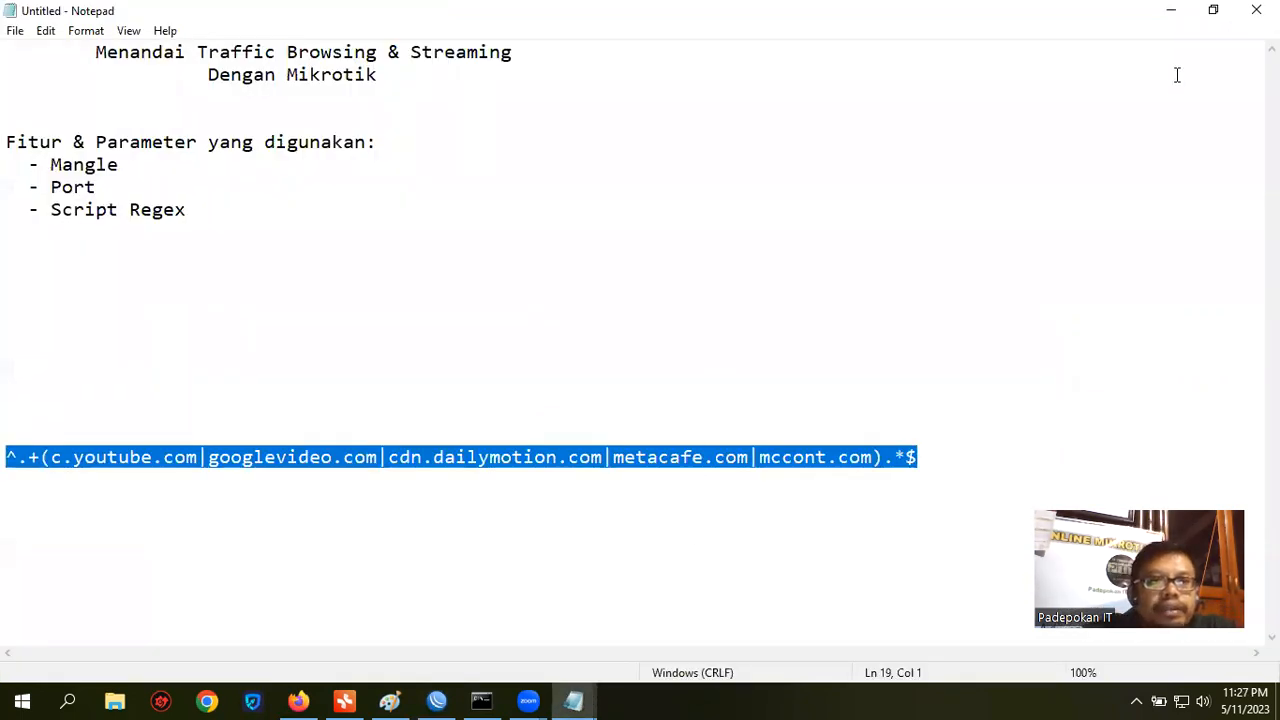
left_click(1213, 10)
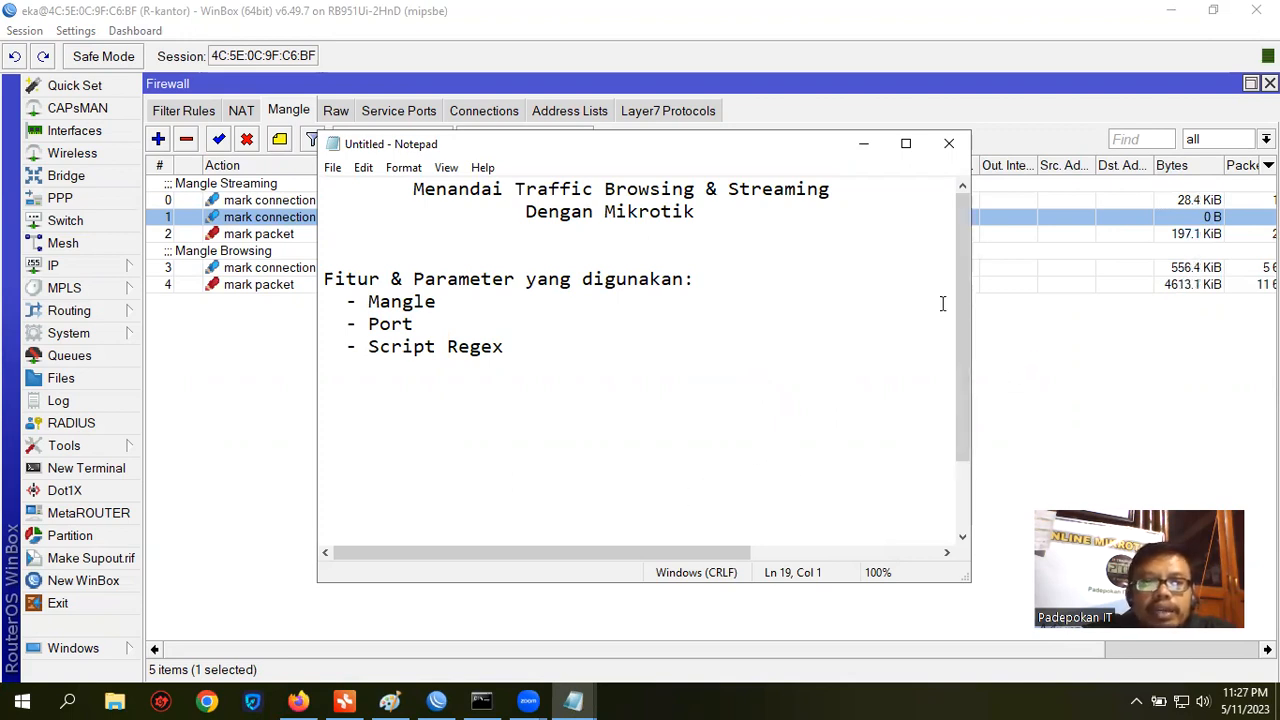
left_click_drag(967, 264, 969, 225)
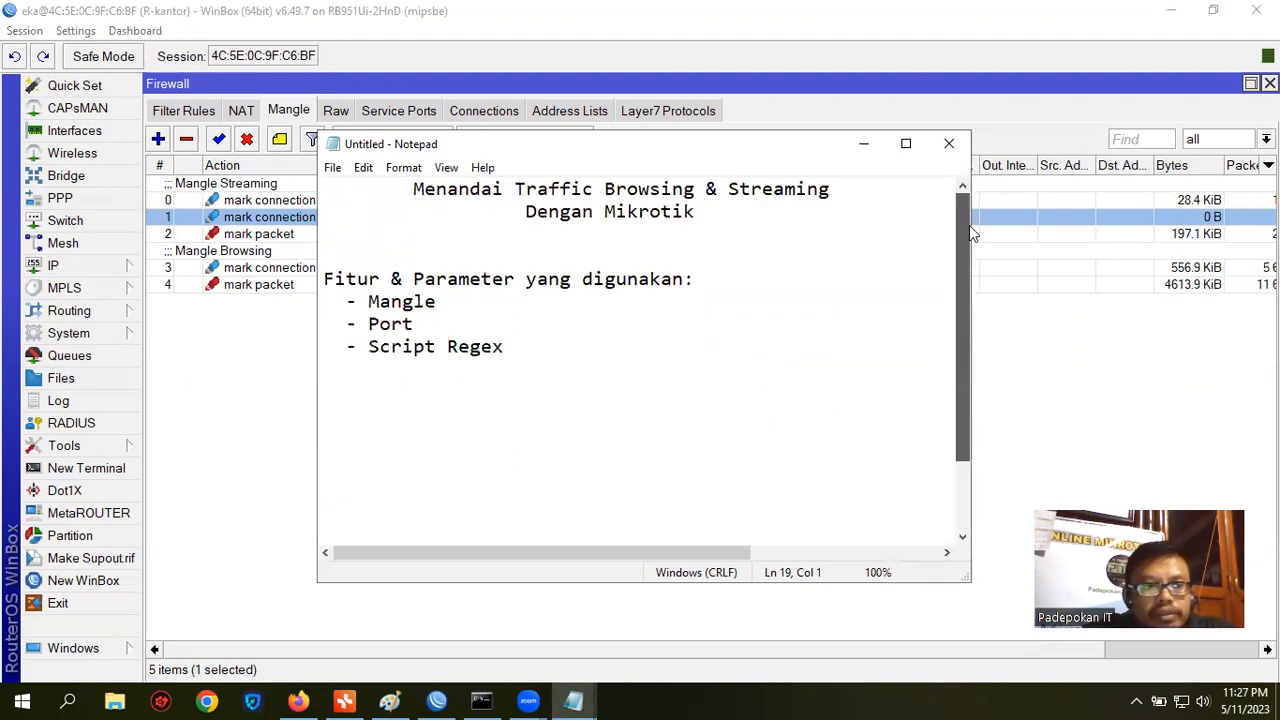